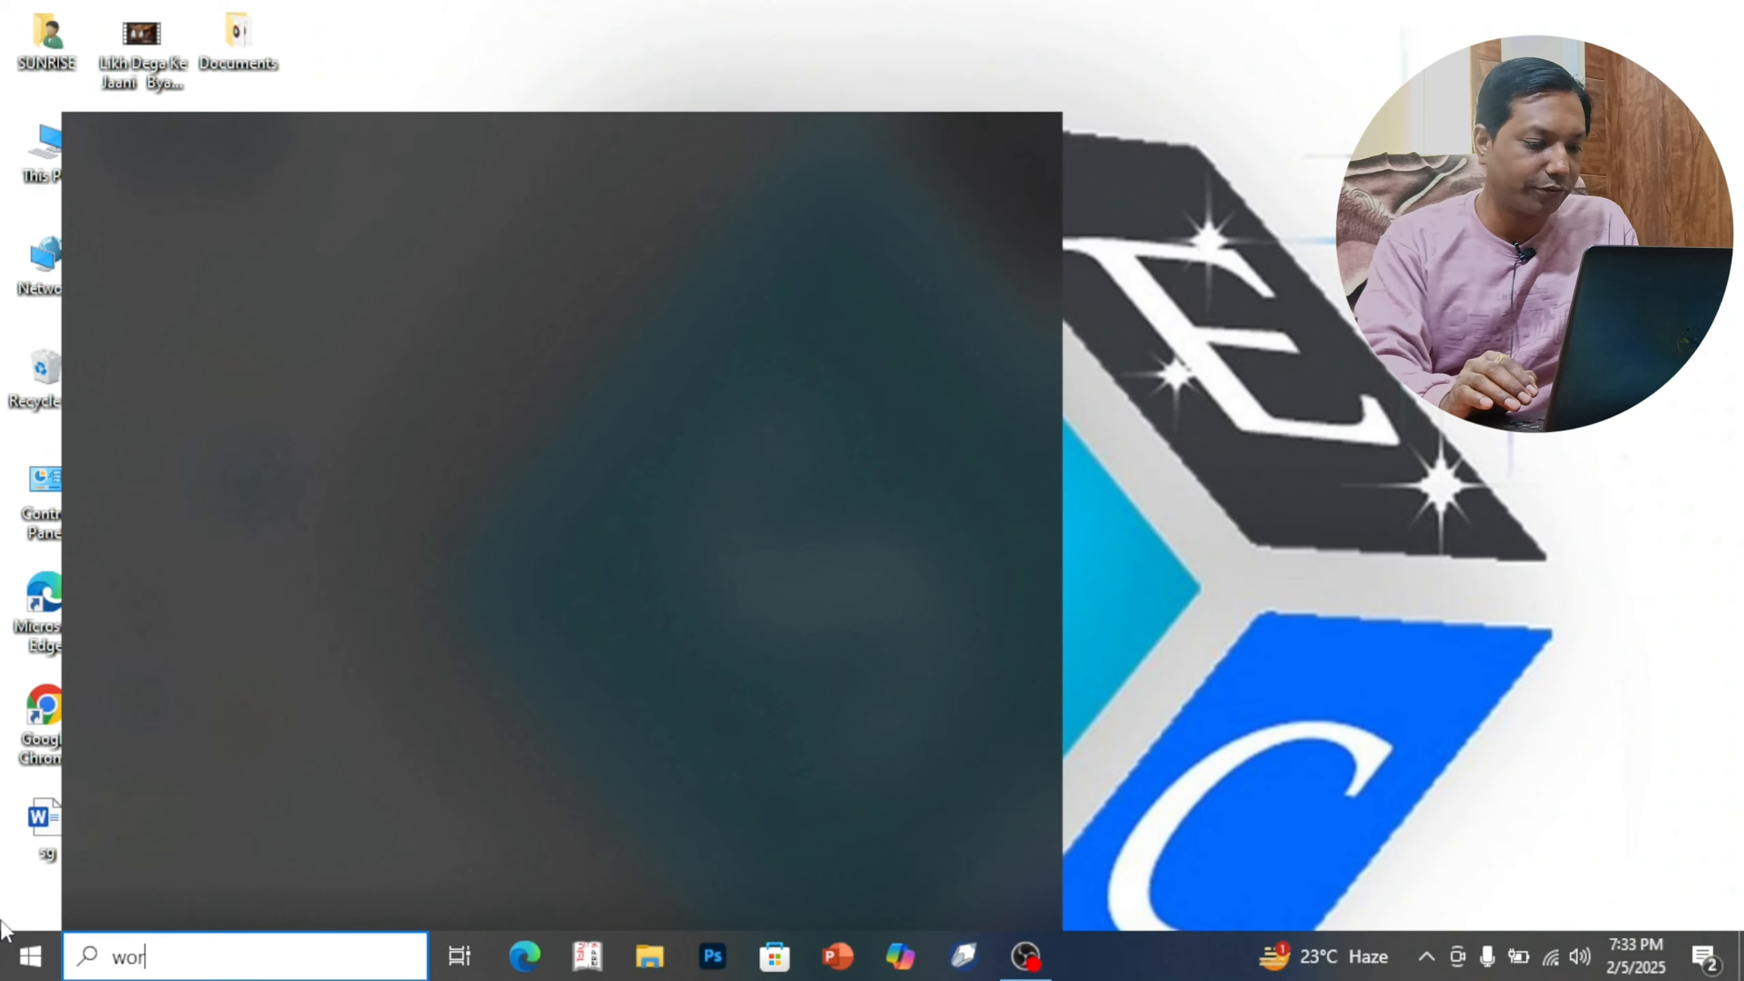
# Search Windows for wordpad, launch WordPad from the result, and close its window again
pyautogui.write('dpad')
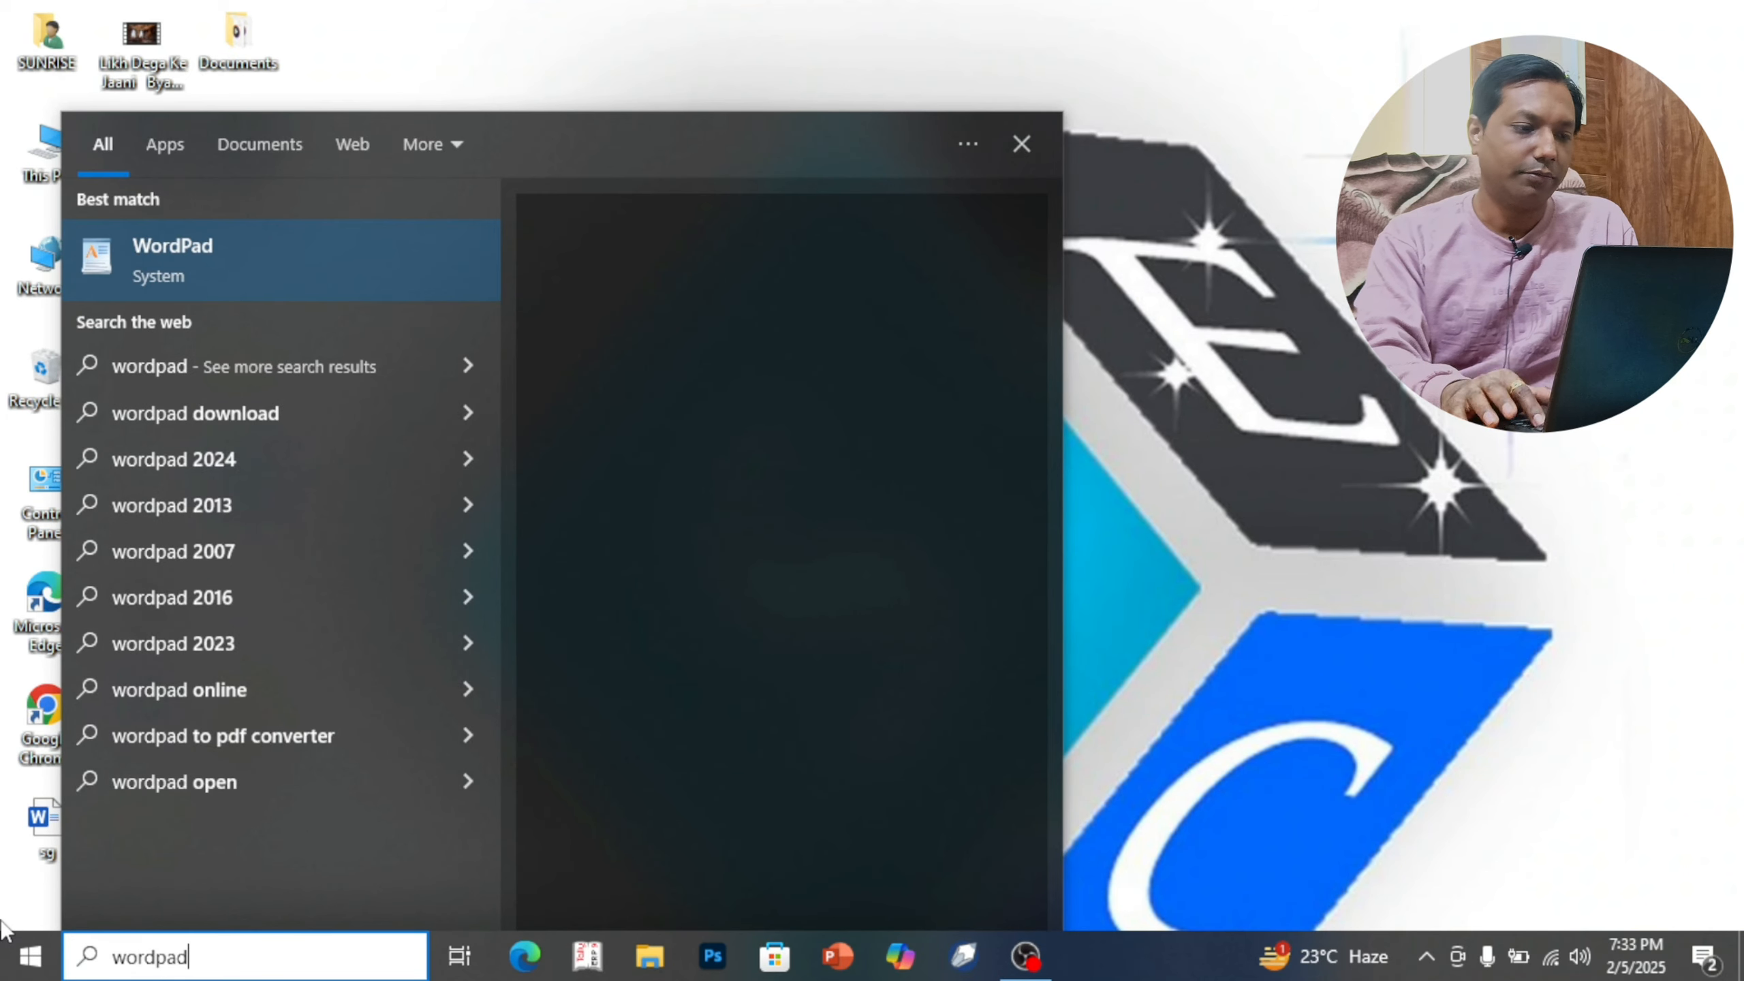
pyautogui.press('Return')
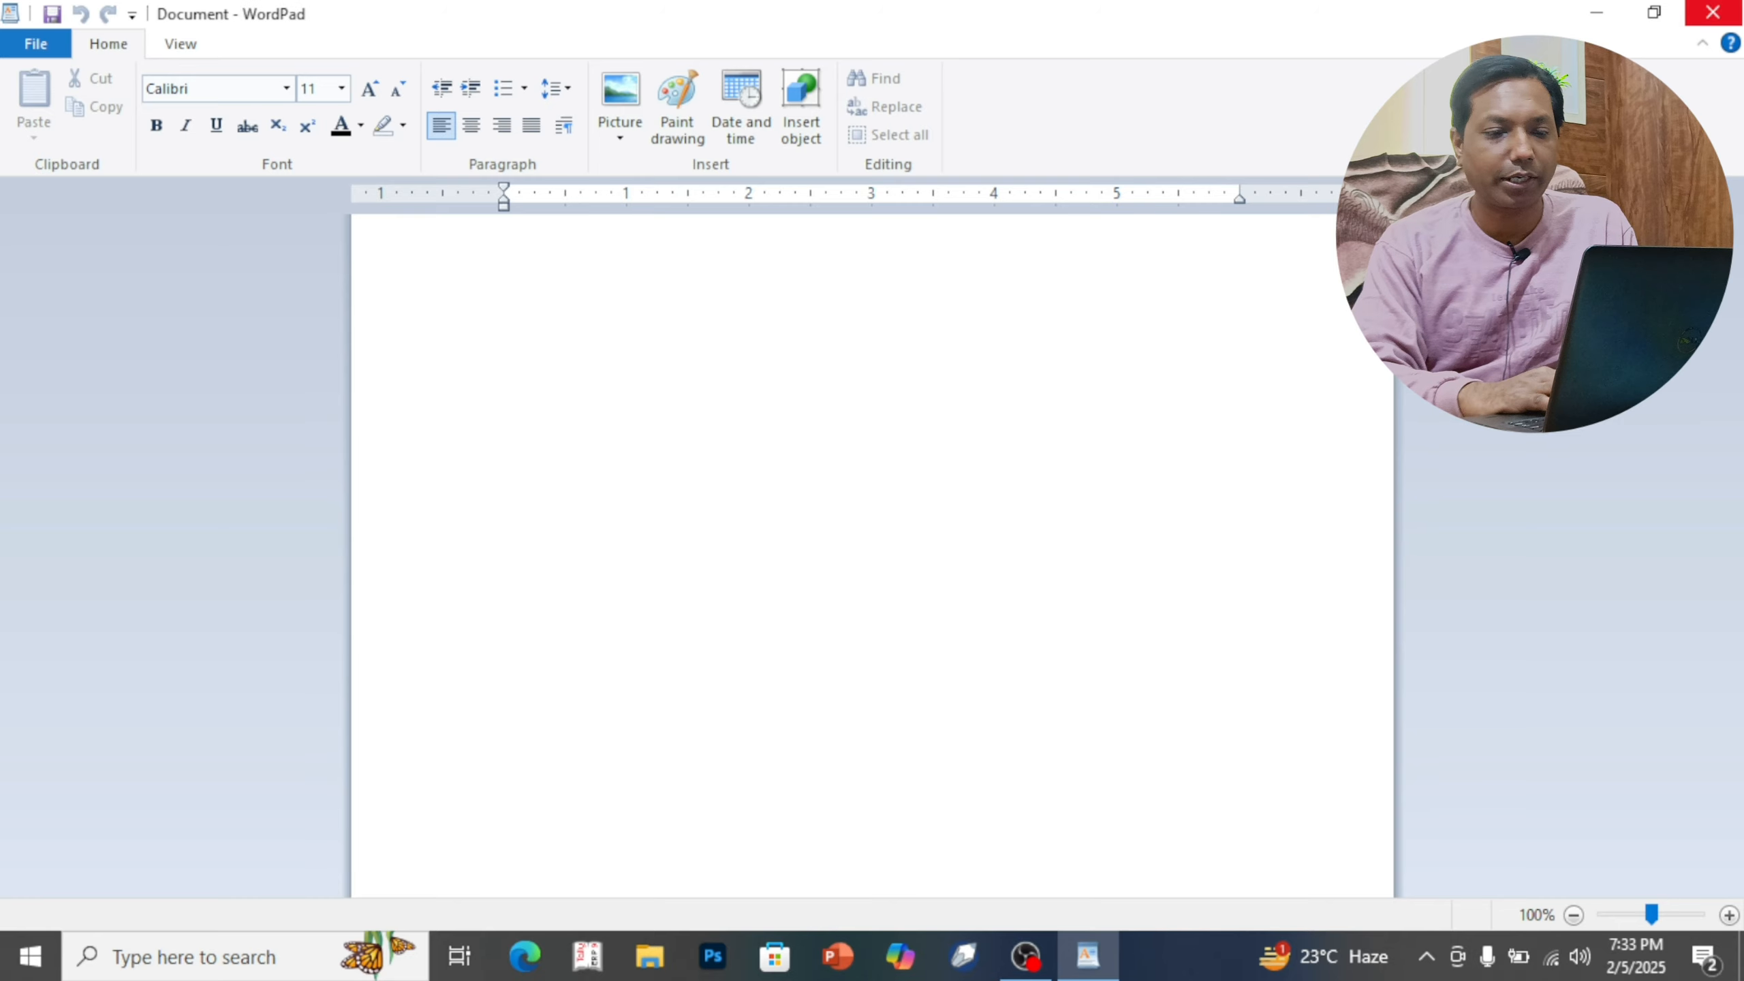
pyautogui.click(1724, 22)
# Launch WordPad with the Run command wordpad and close its window again
pyautogui.press('super+r')
pyautogui.write('wordpad')
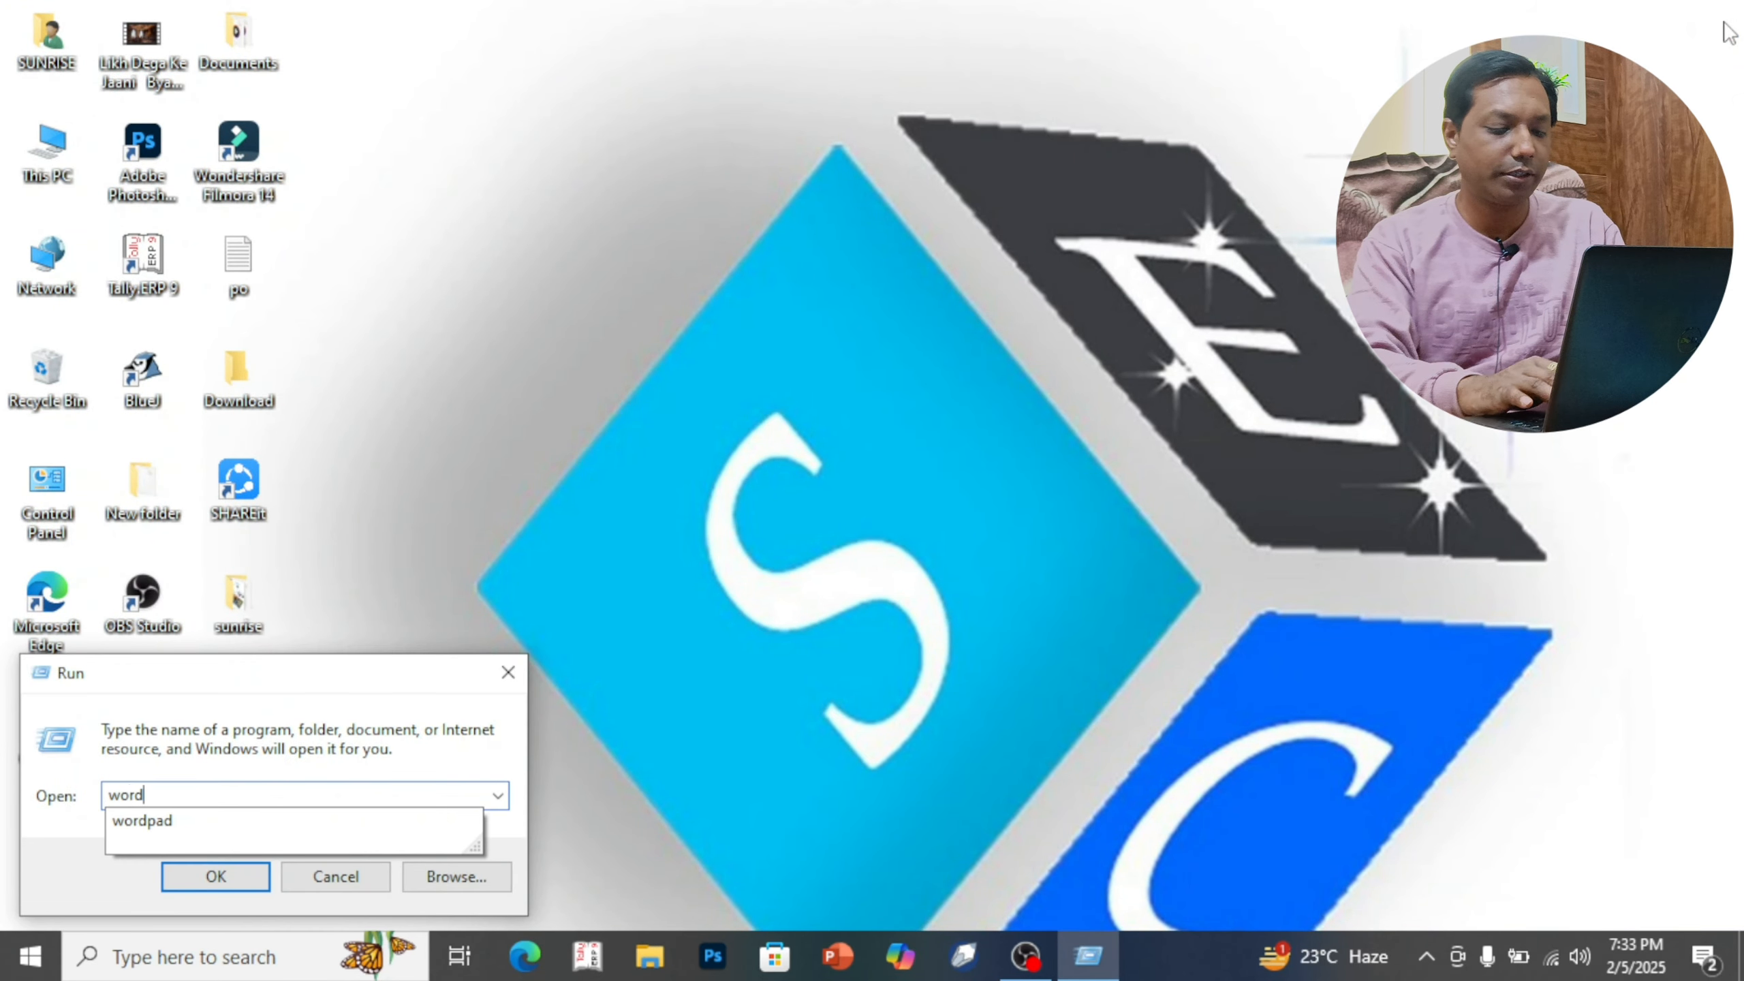
pyautogui.press('Return')
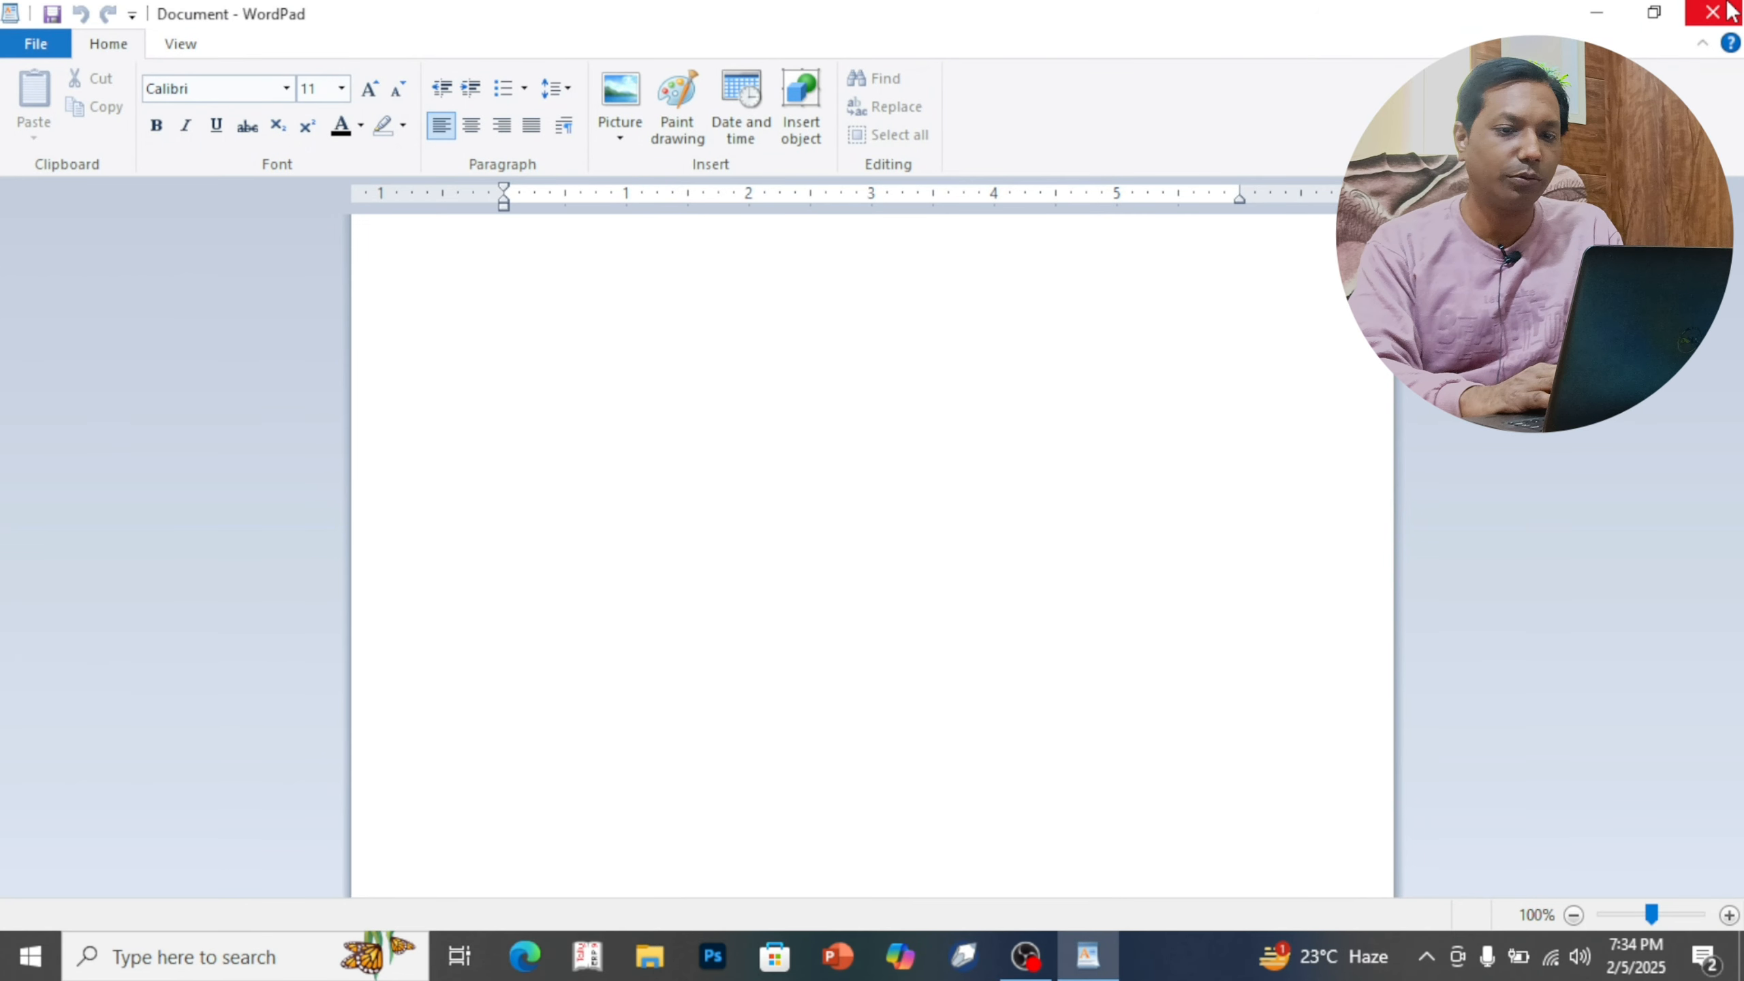
pyautogui.click(1728, 12)
pyautogui.rightClick(522, 185)
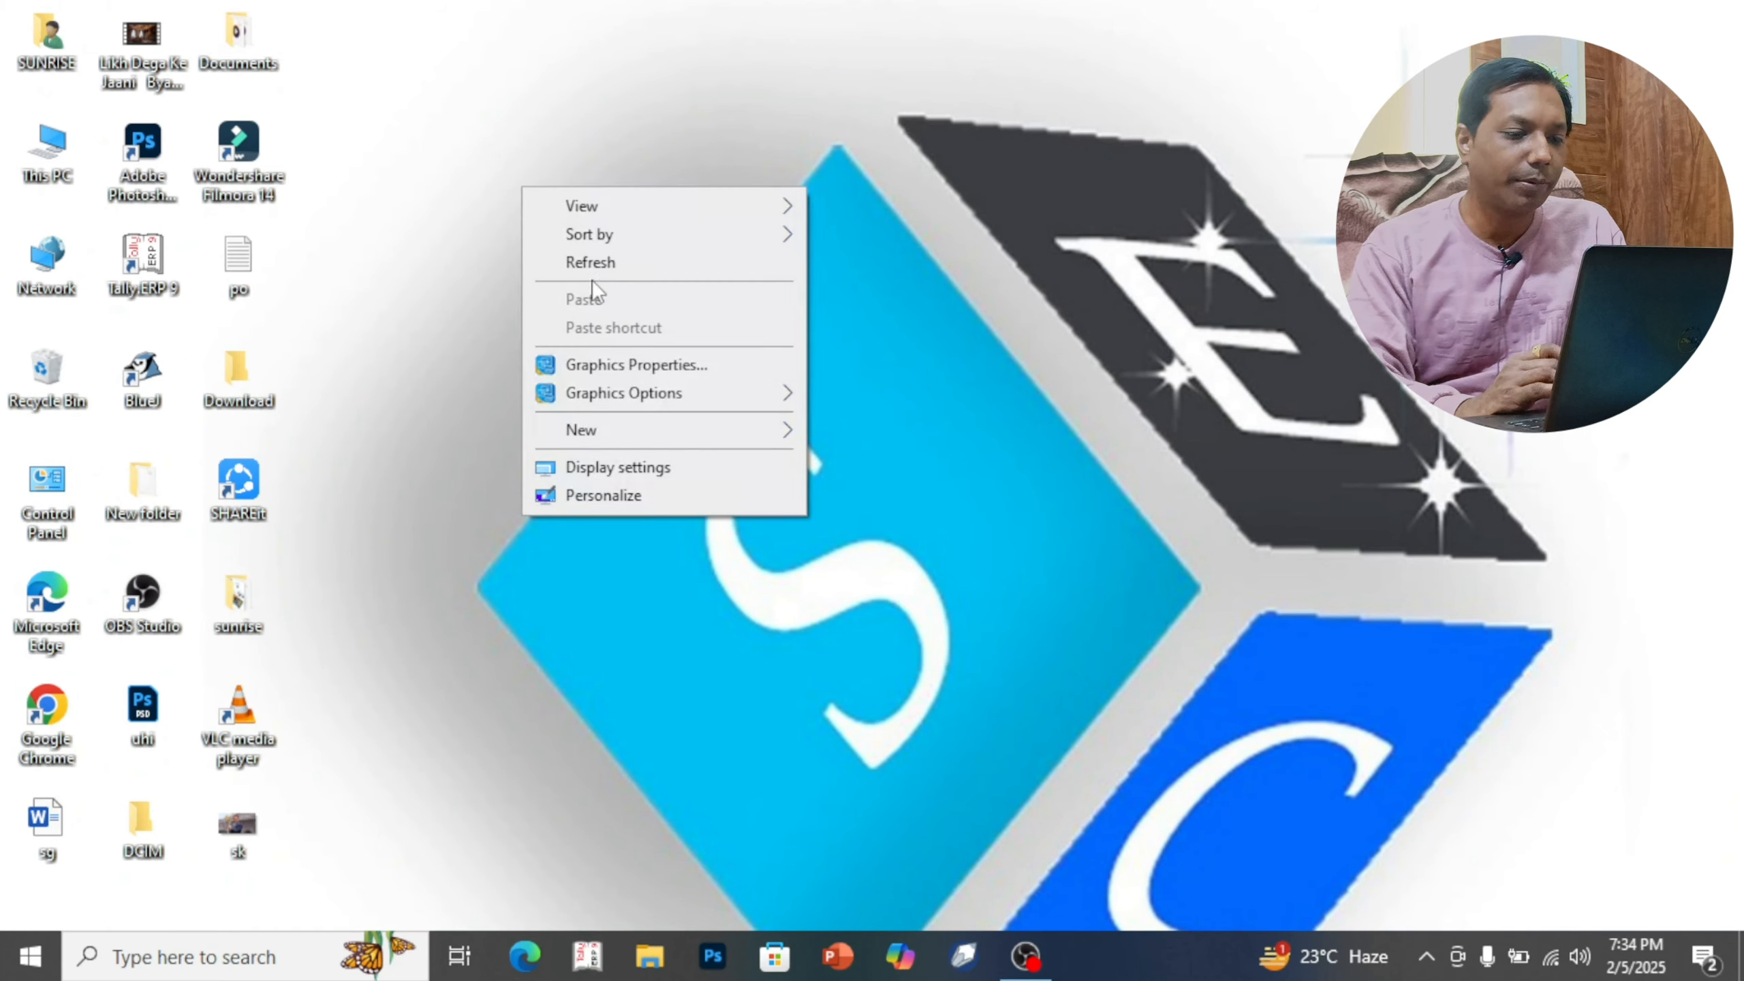
pyautogui.click(585, 263)
pyautogui.rightClick(542, 205)
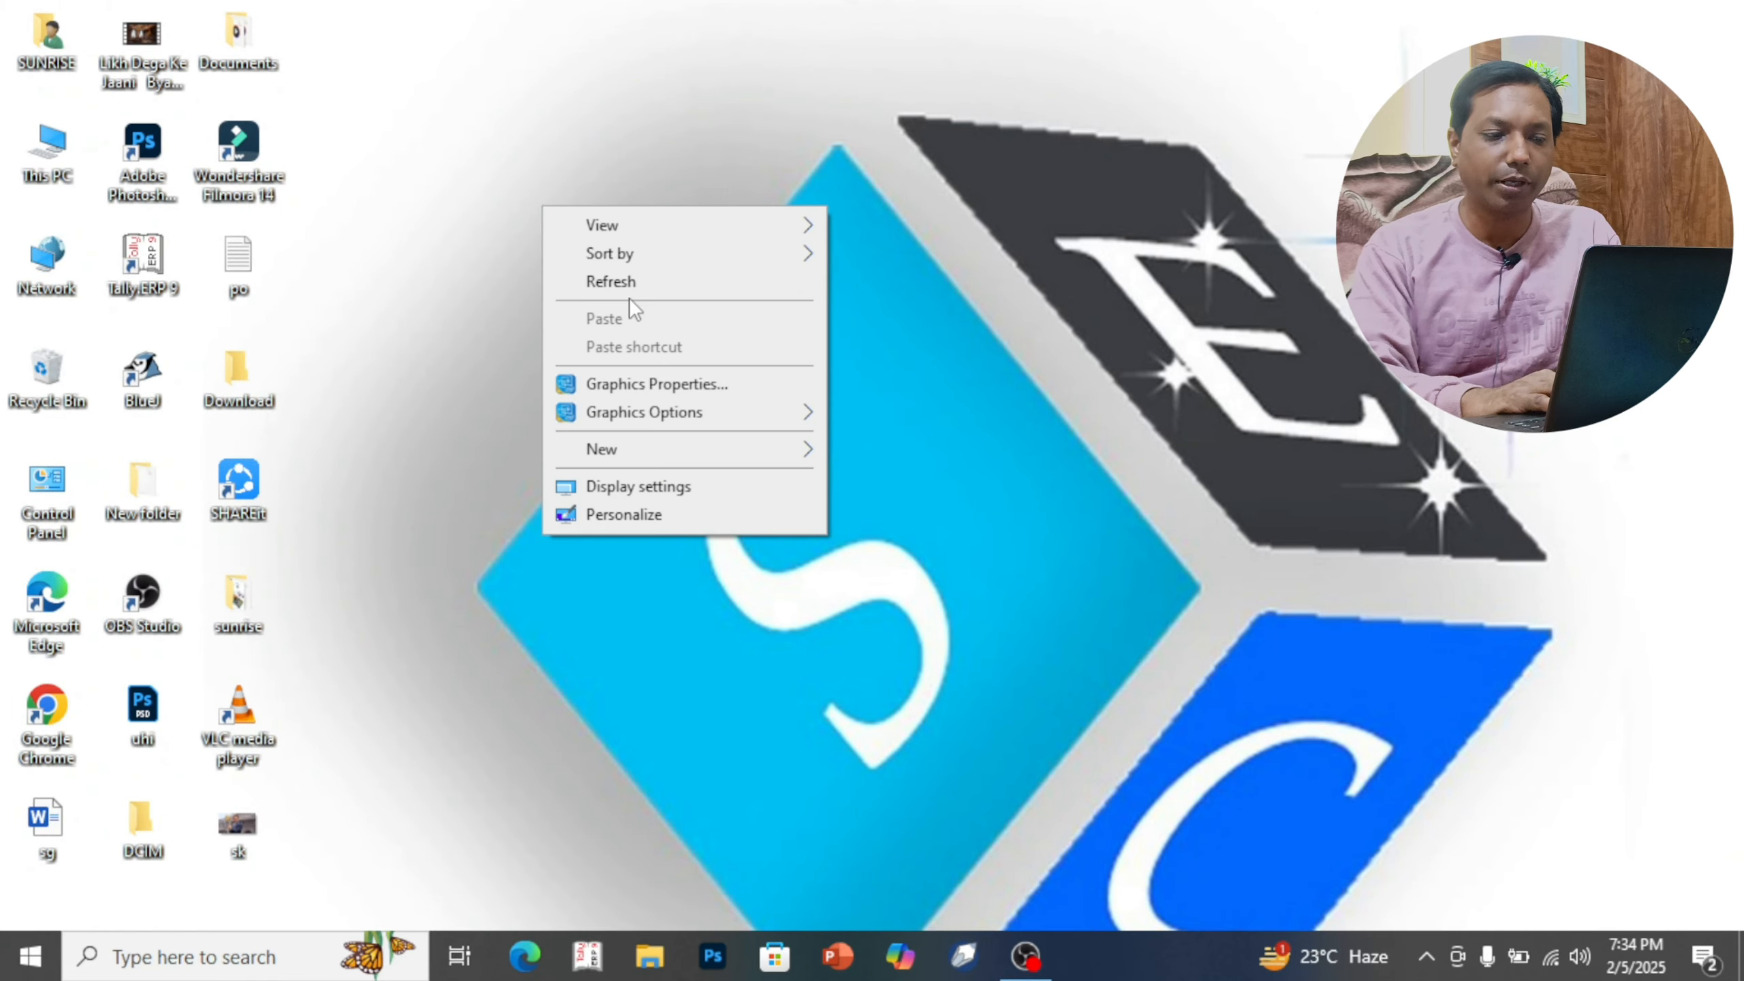
pyautogui.click(620, 286)
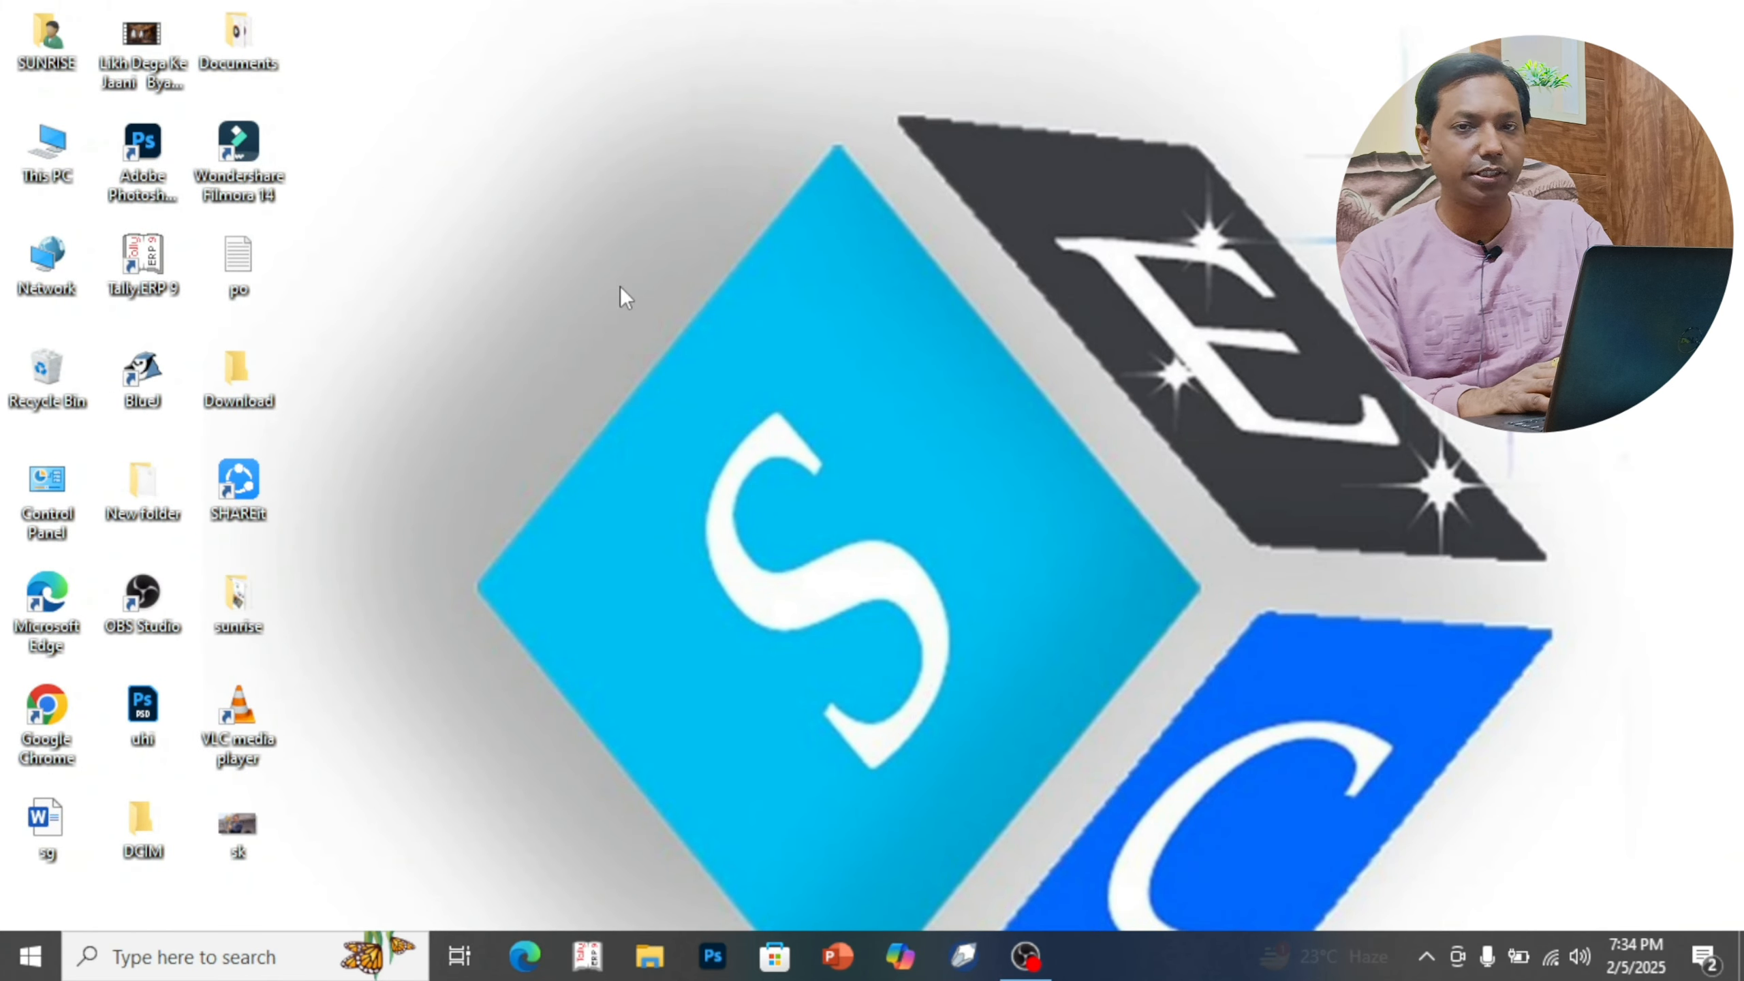
pyautogui.press('super+e')
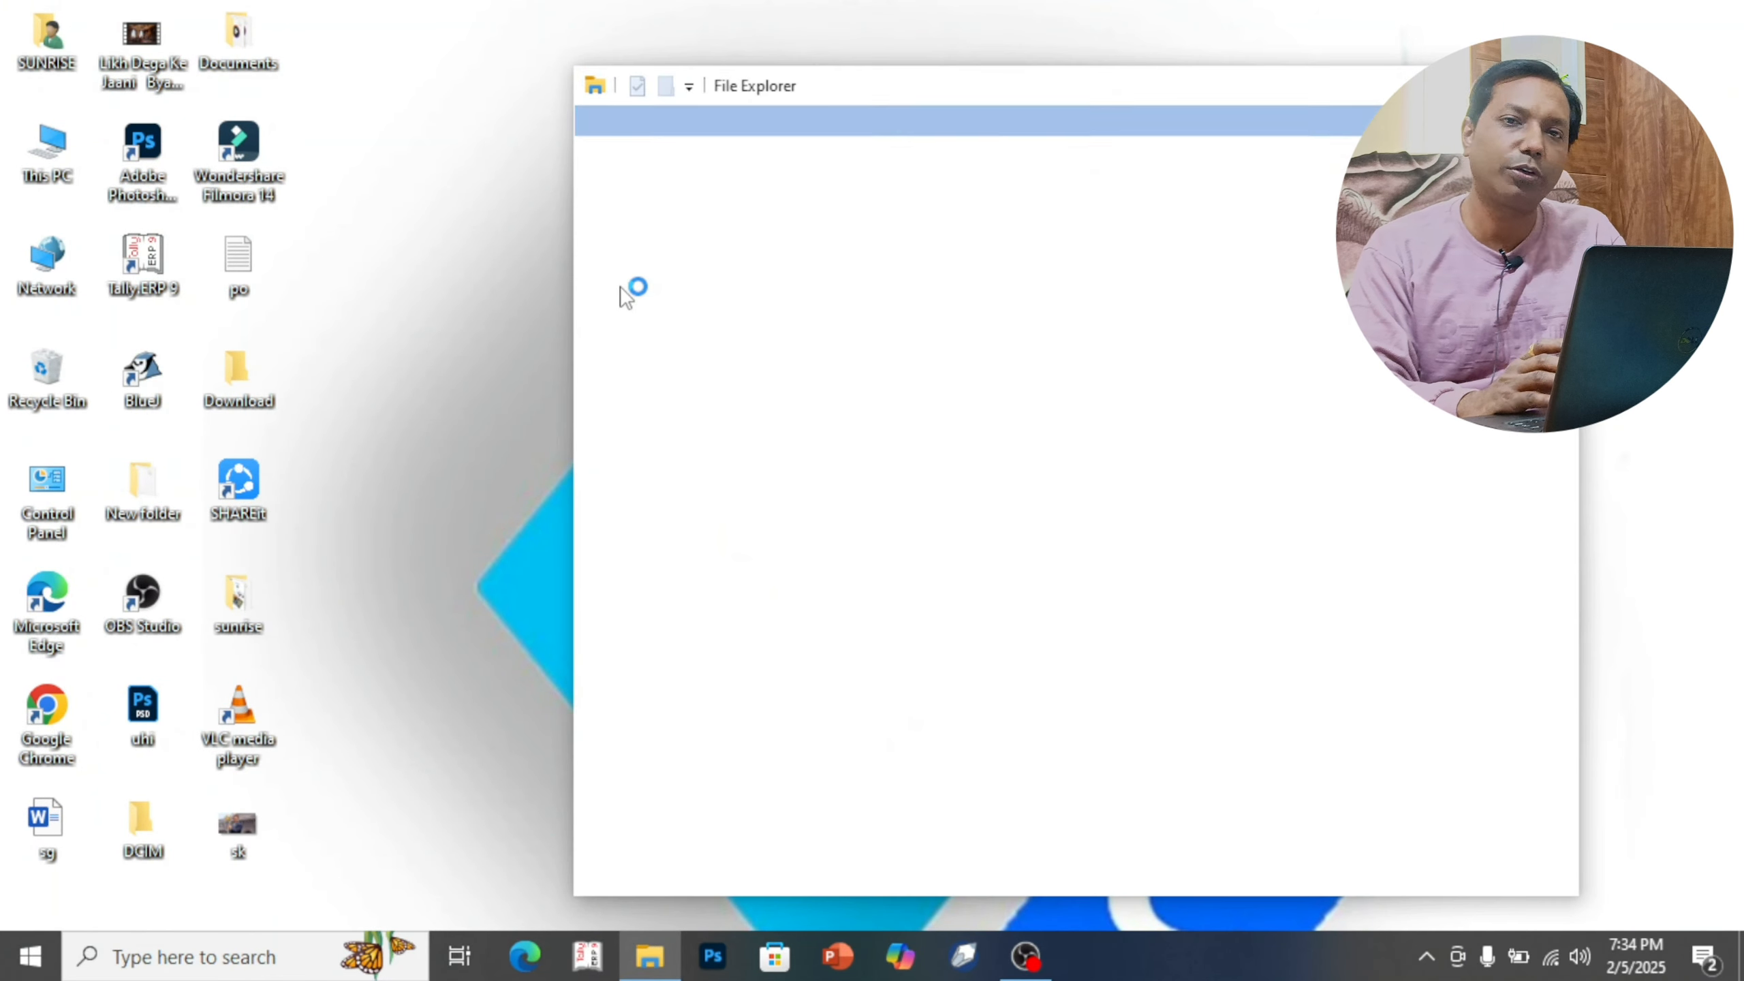
pyautogui.click(1491, 83)
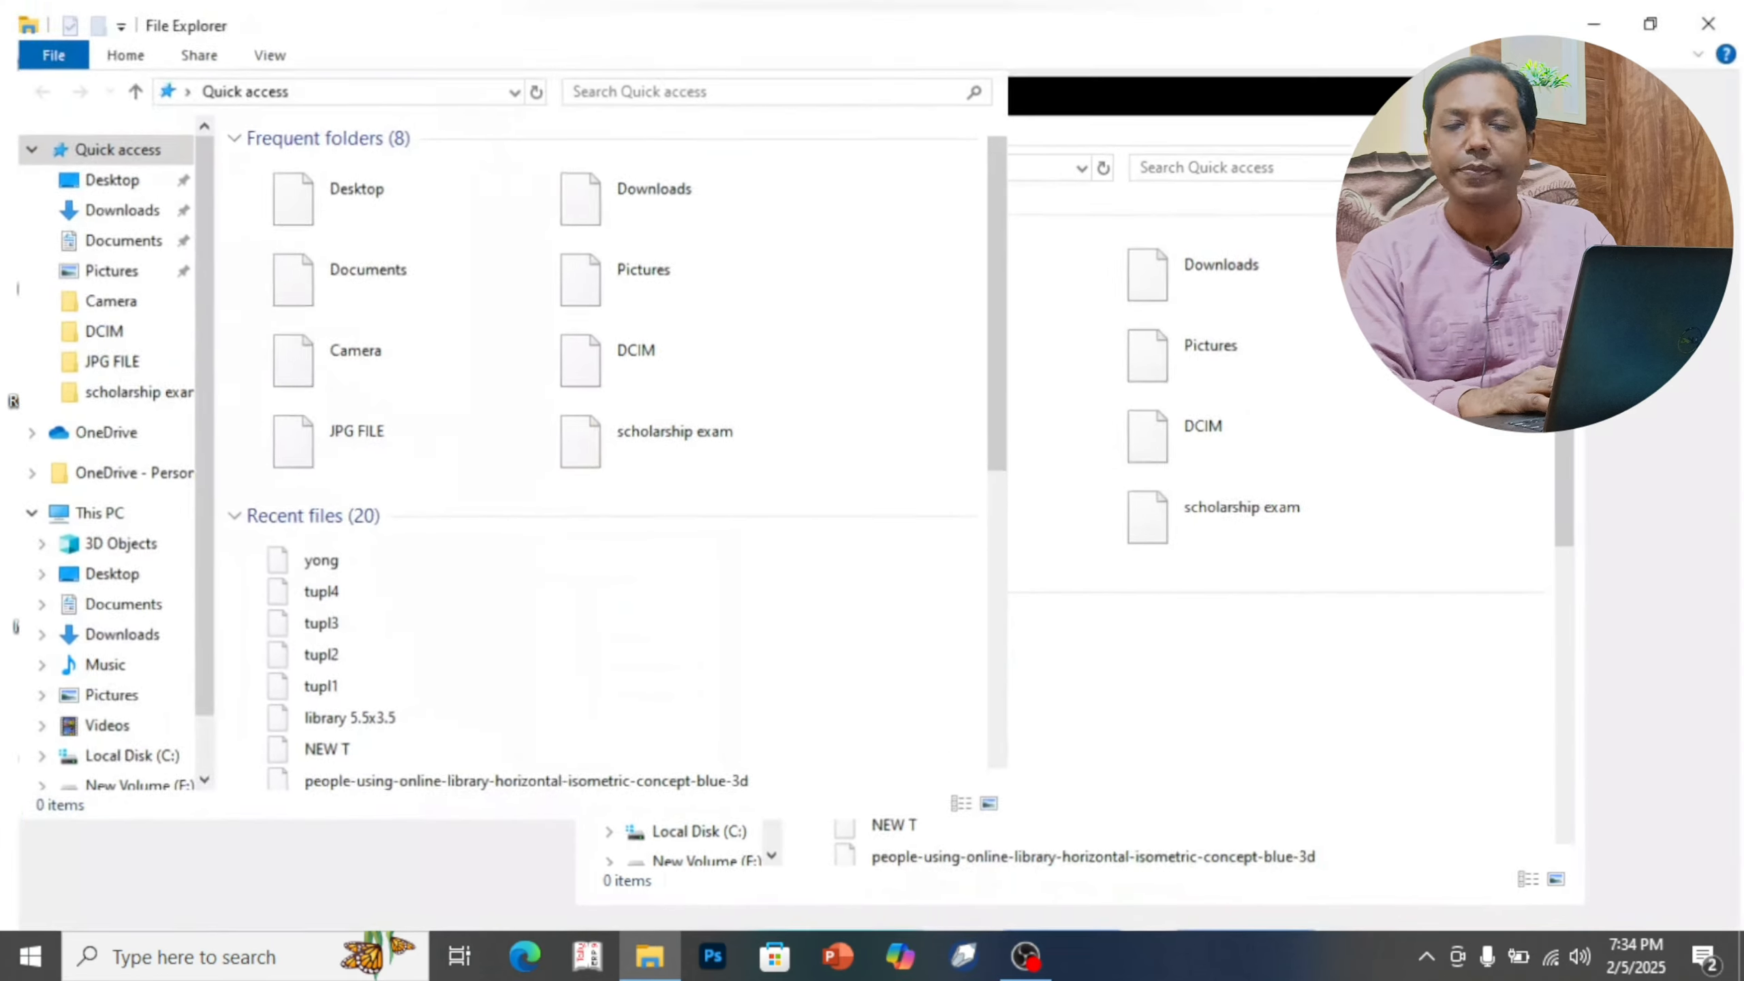
pyautogui.click(1715, 19)
# Open a blank WordPad document by running the Run command wordpad
pyautogui.press('super+r')
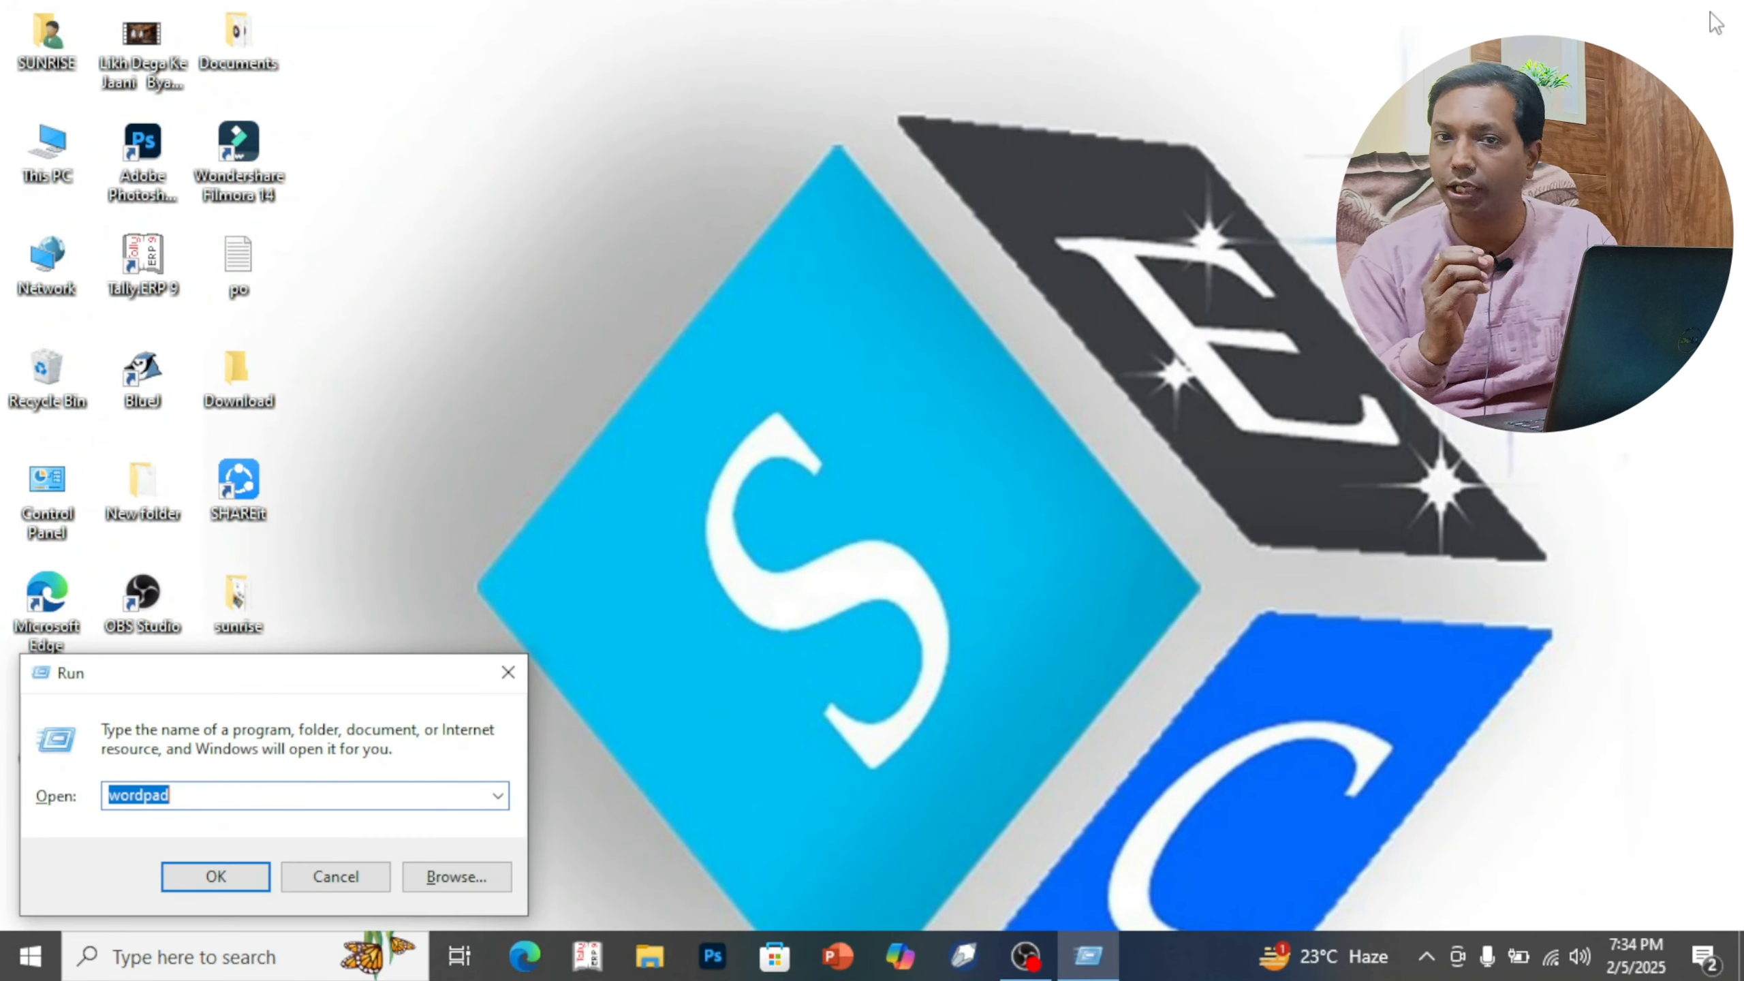
pyautogui.press('Return')
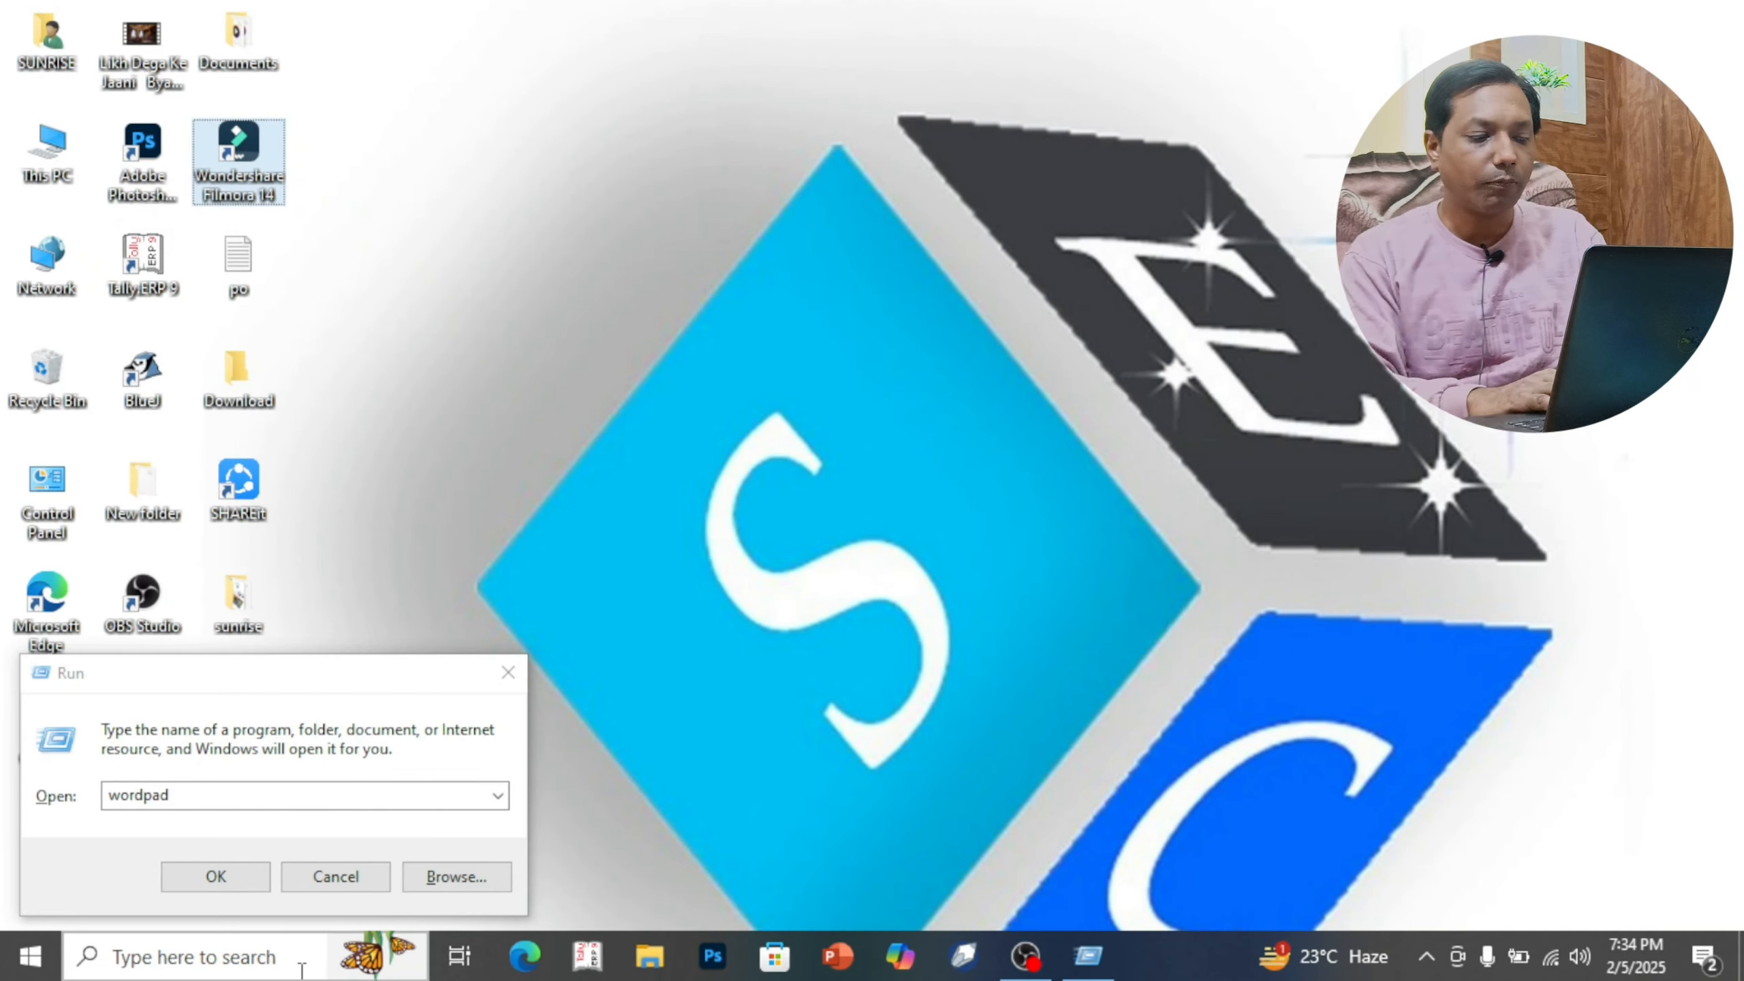
pyautogui.click(216, 878)
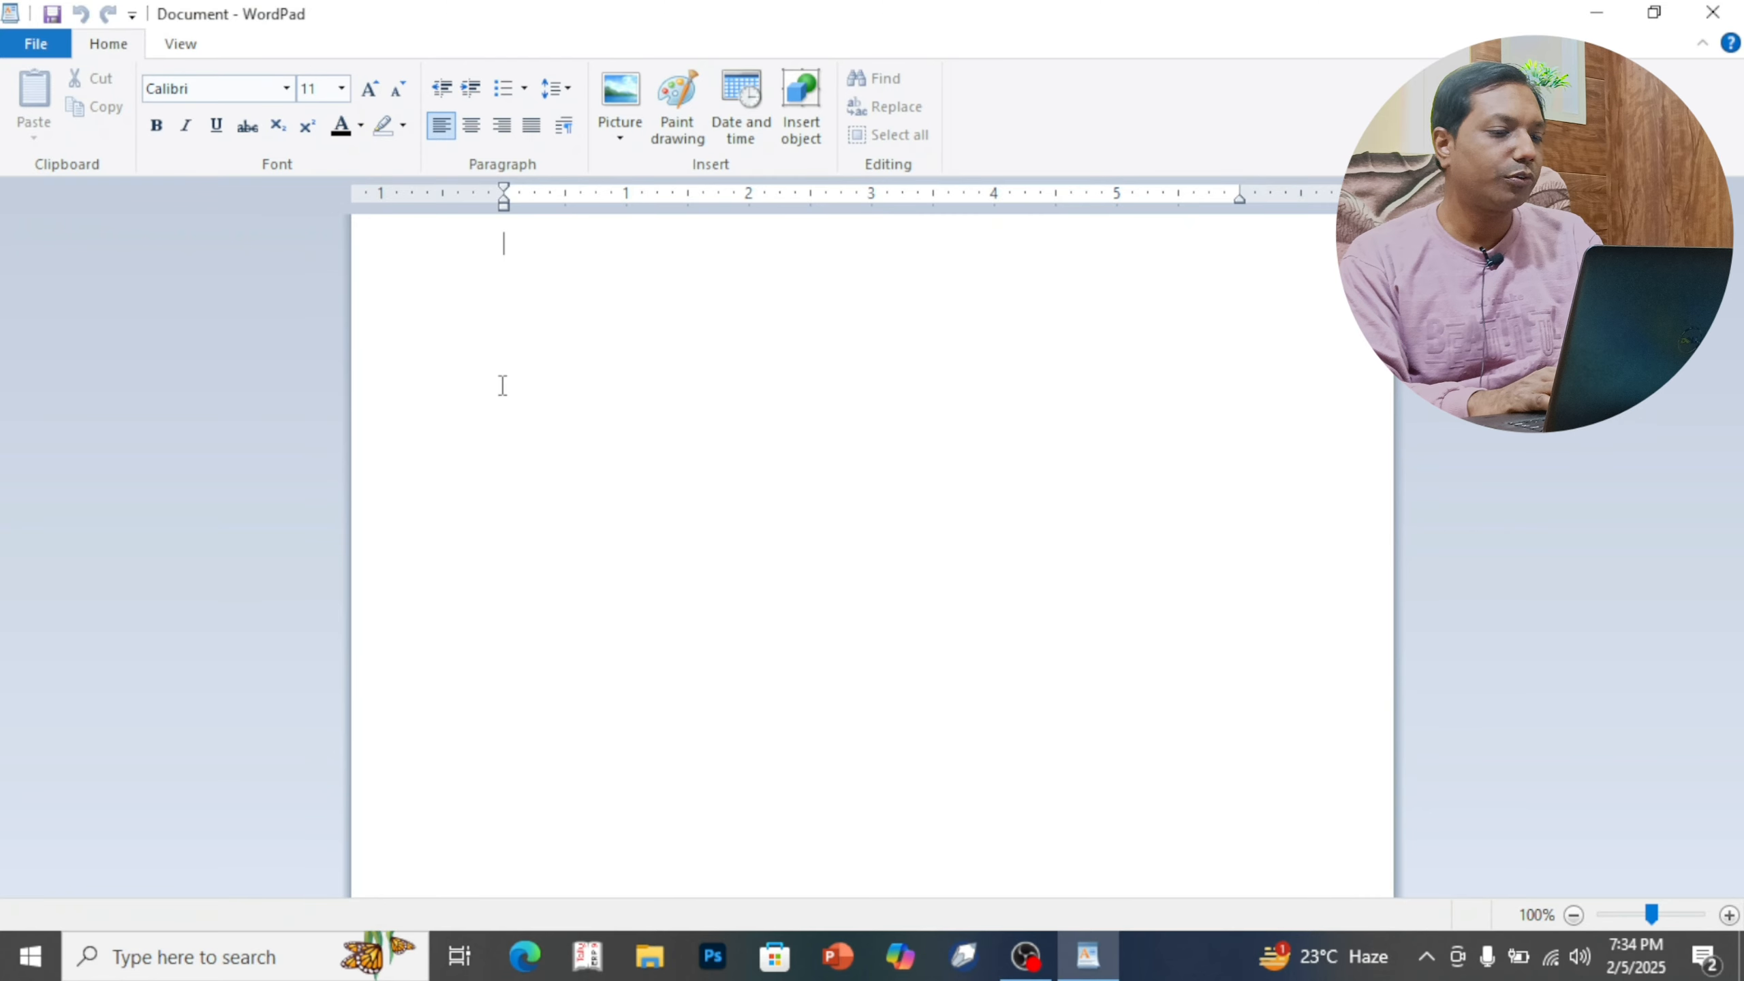
# Write "sunrise education & Consultant" on the first line of the blank document
pyautogui.write('sunrise ')
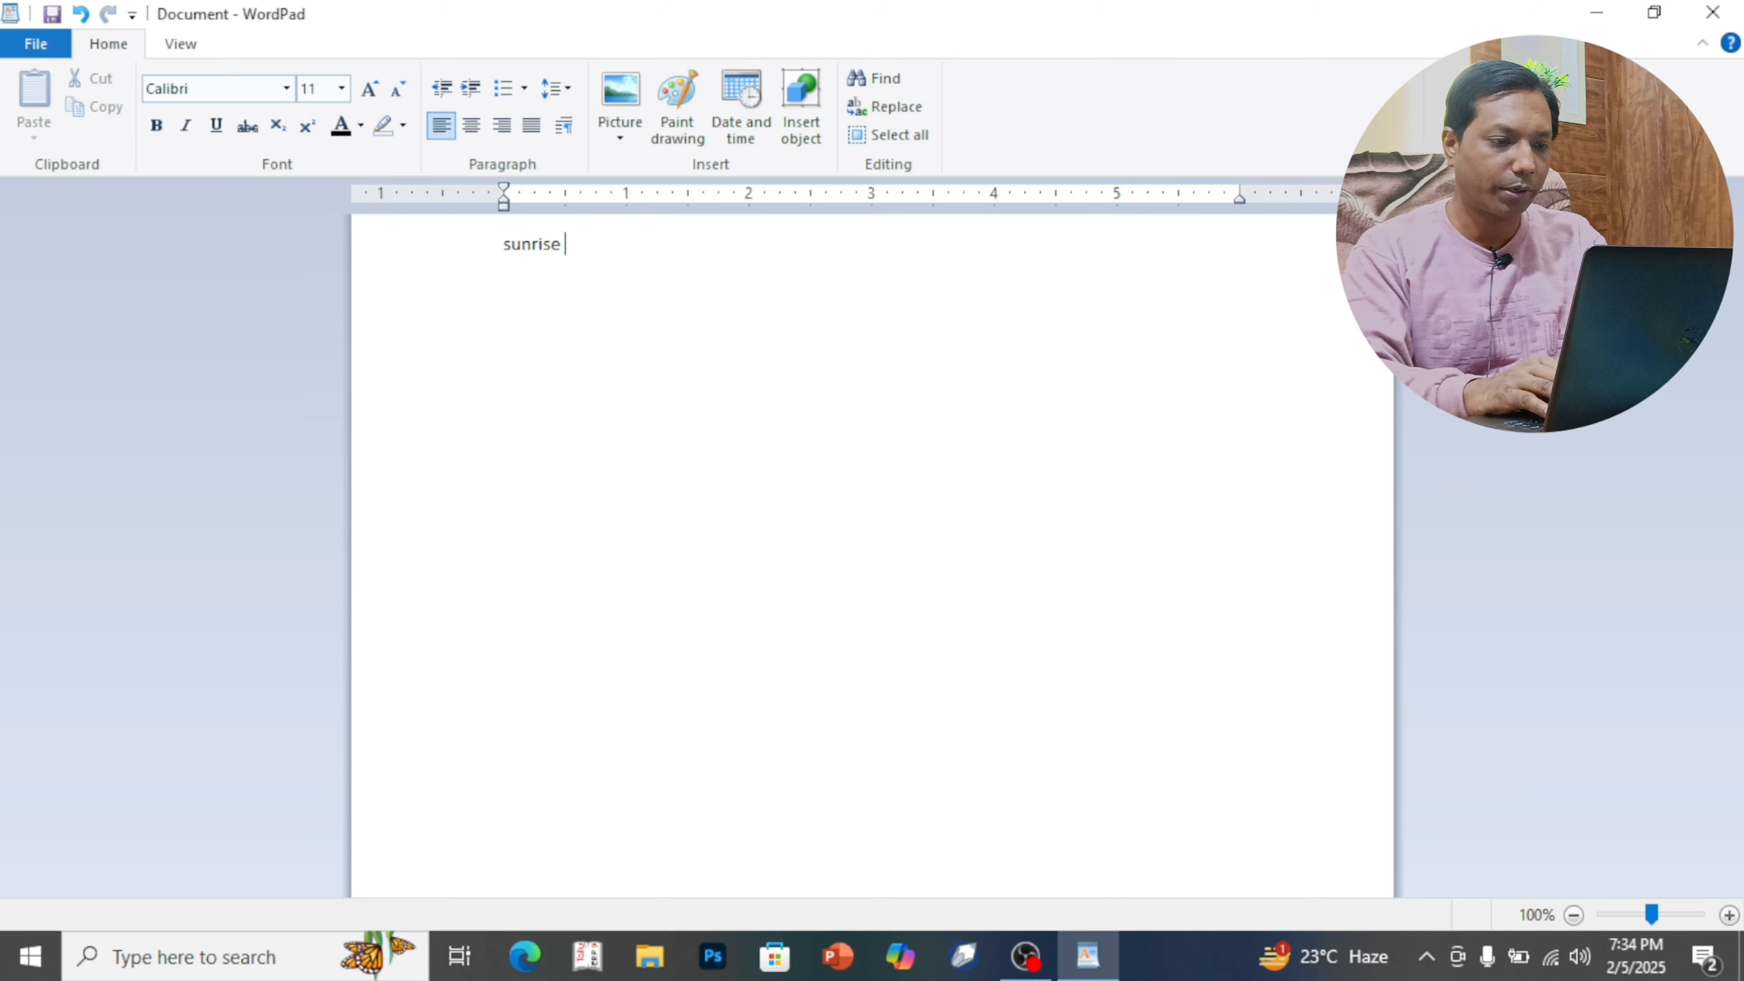
pyautogui.write('ed')
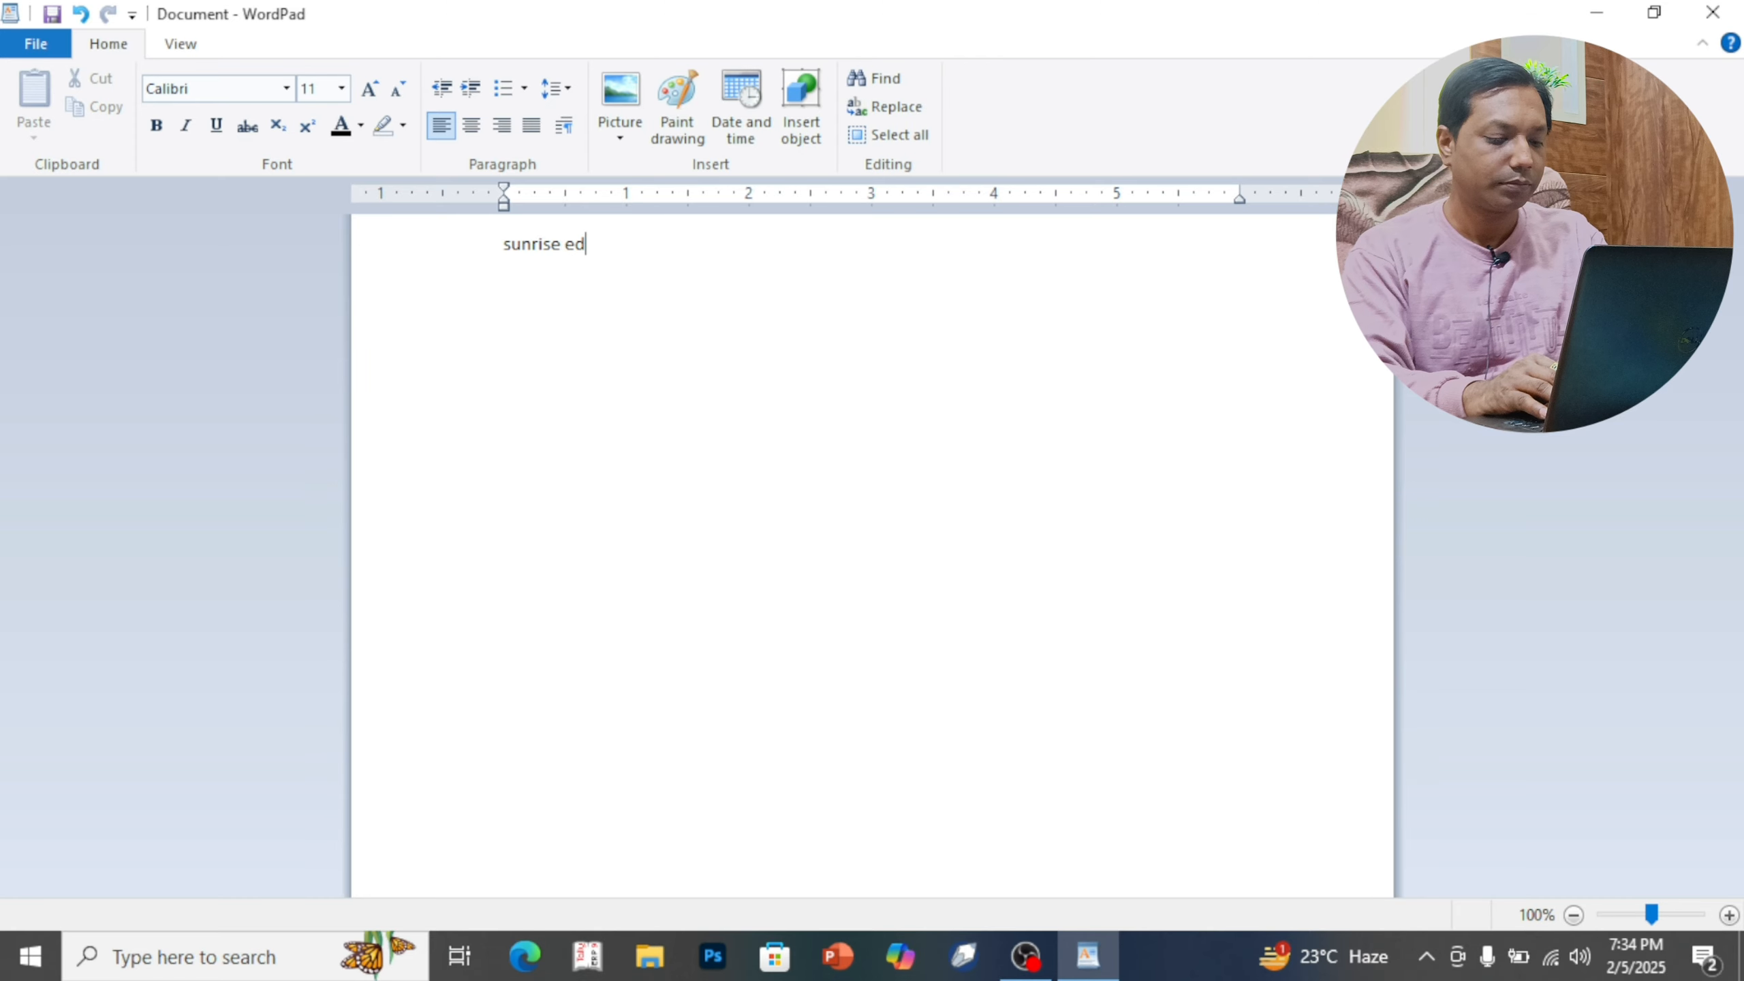
pyautogui.write('ucation ')
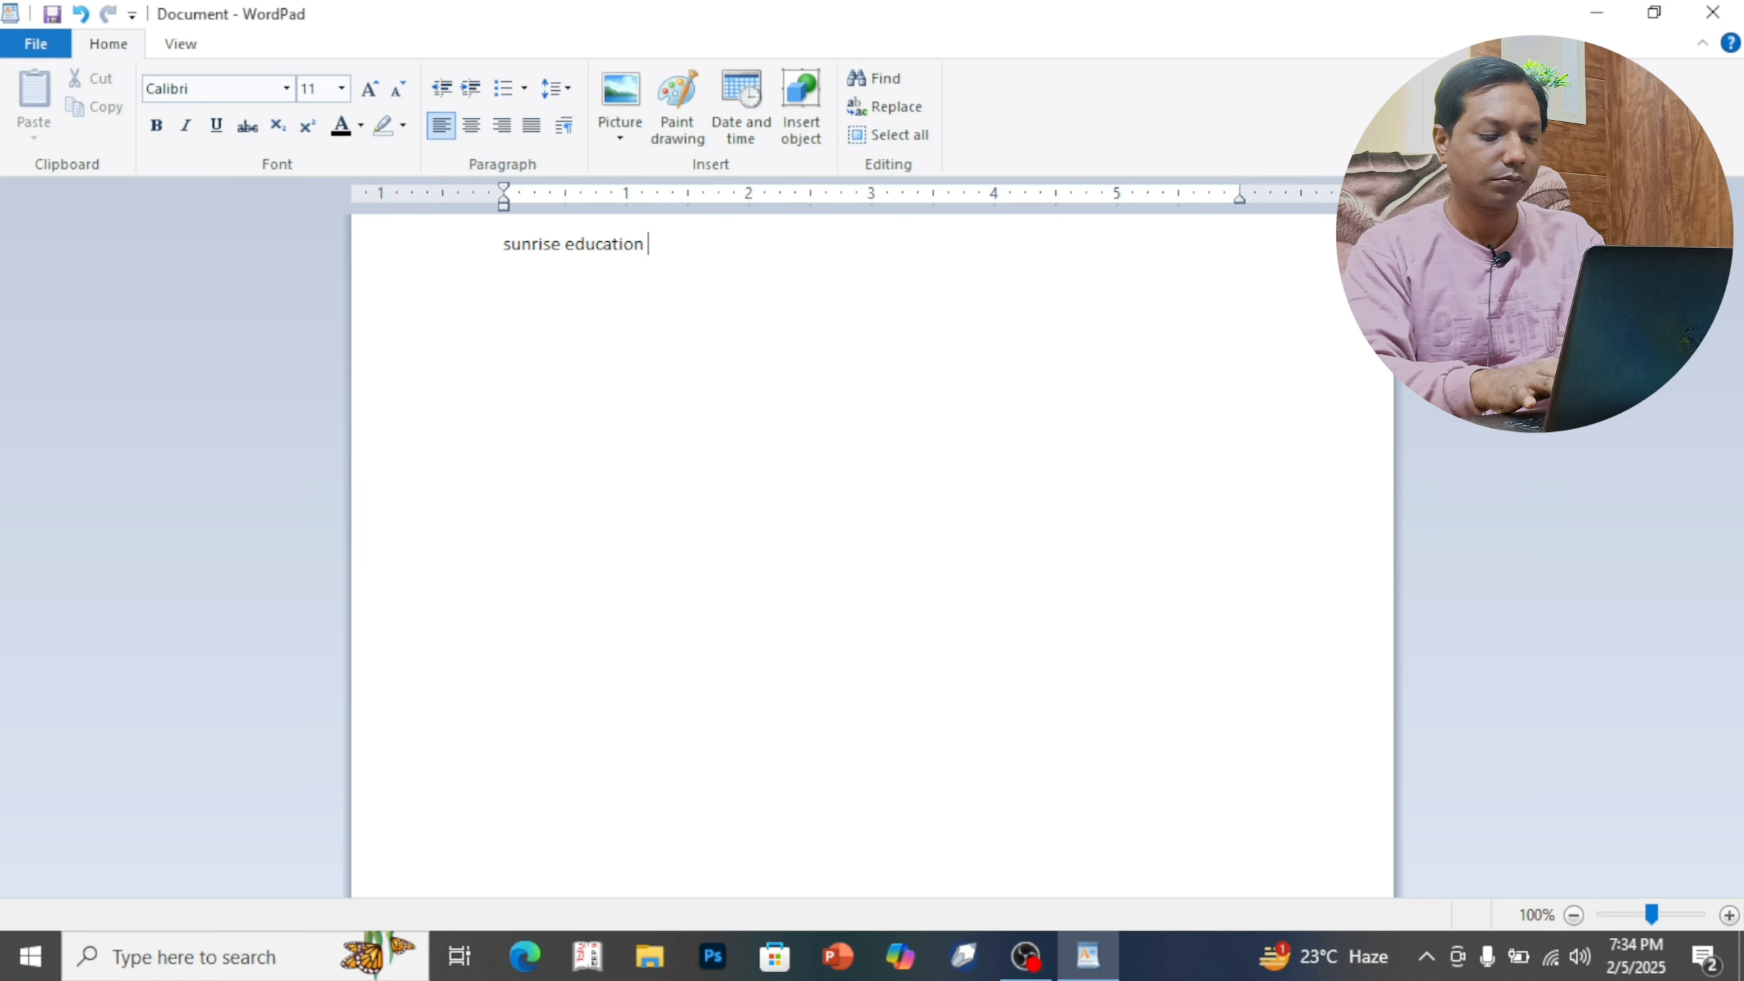
pyautogui.write('& Consultant')
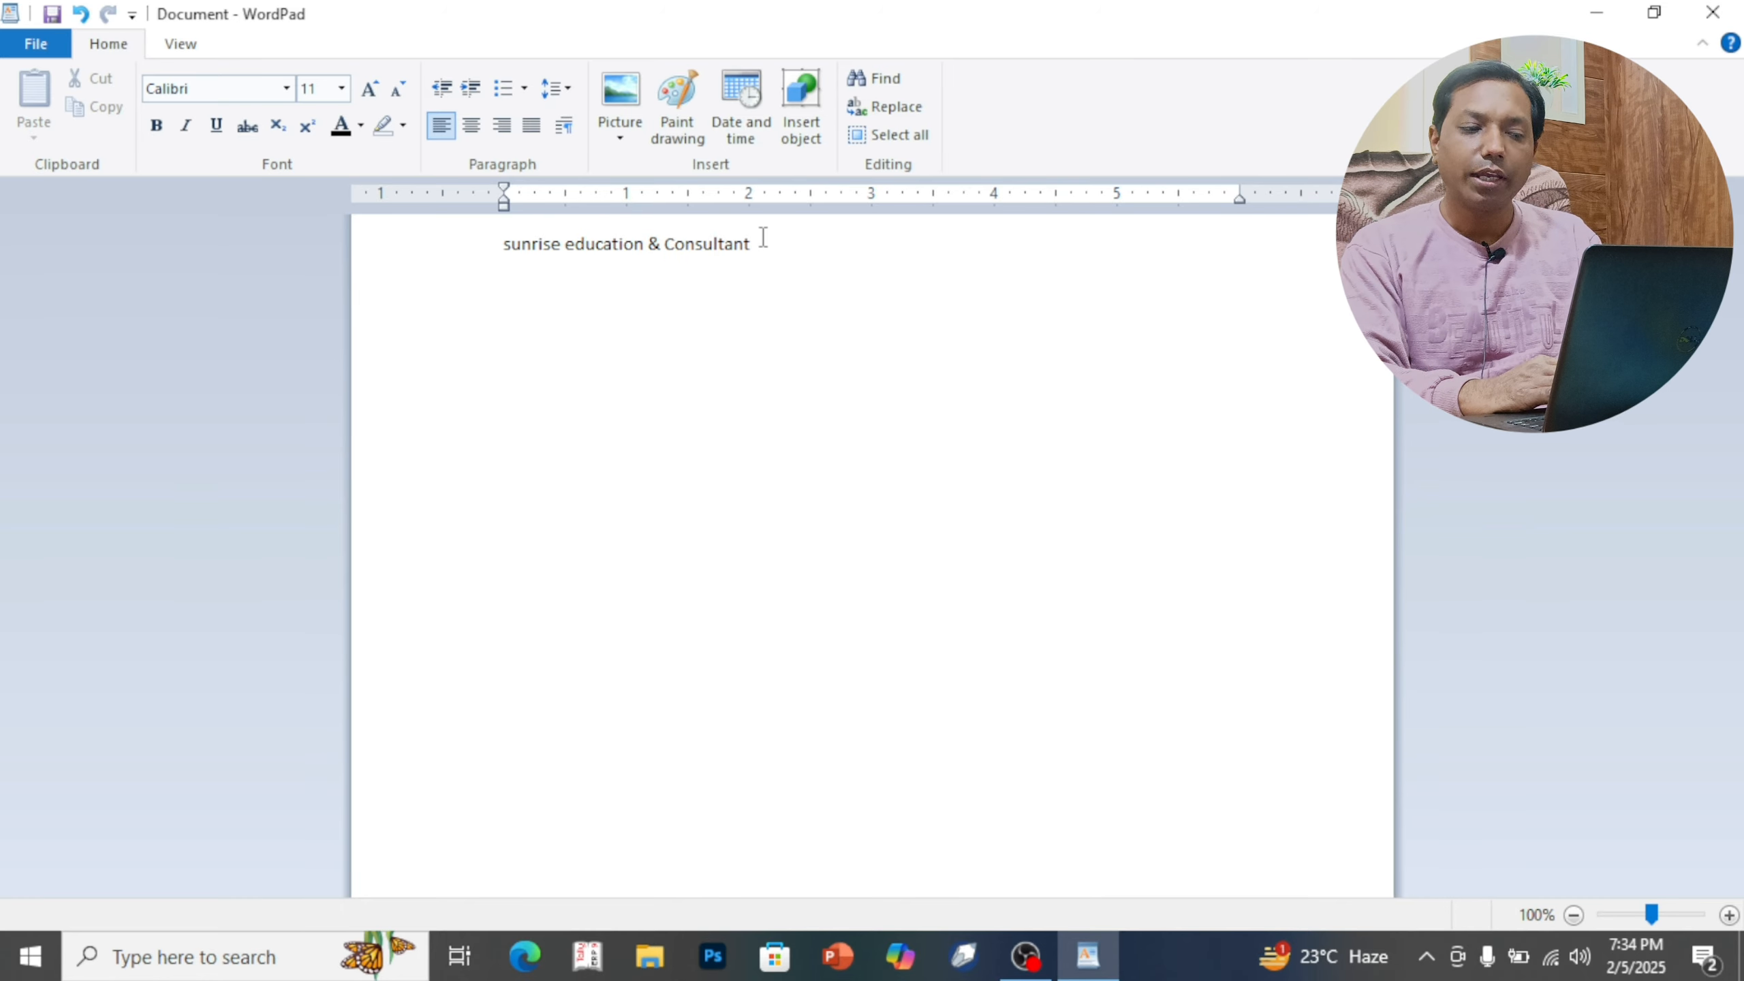
pyautogui.moveTo(763, 237); pyautogui.dragTo(691, 234)
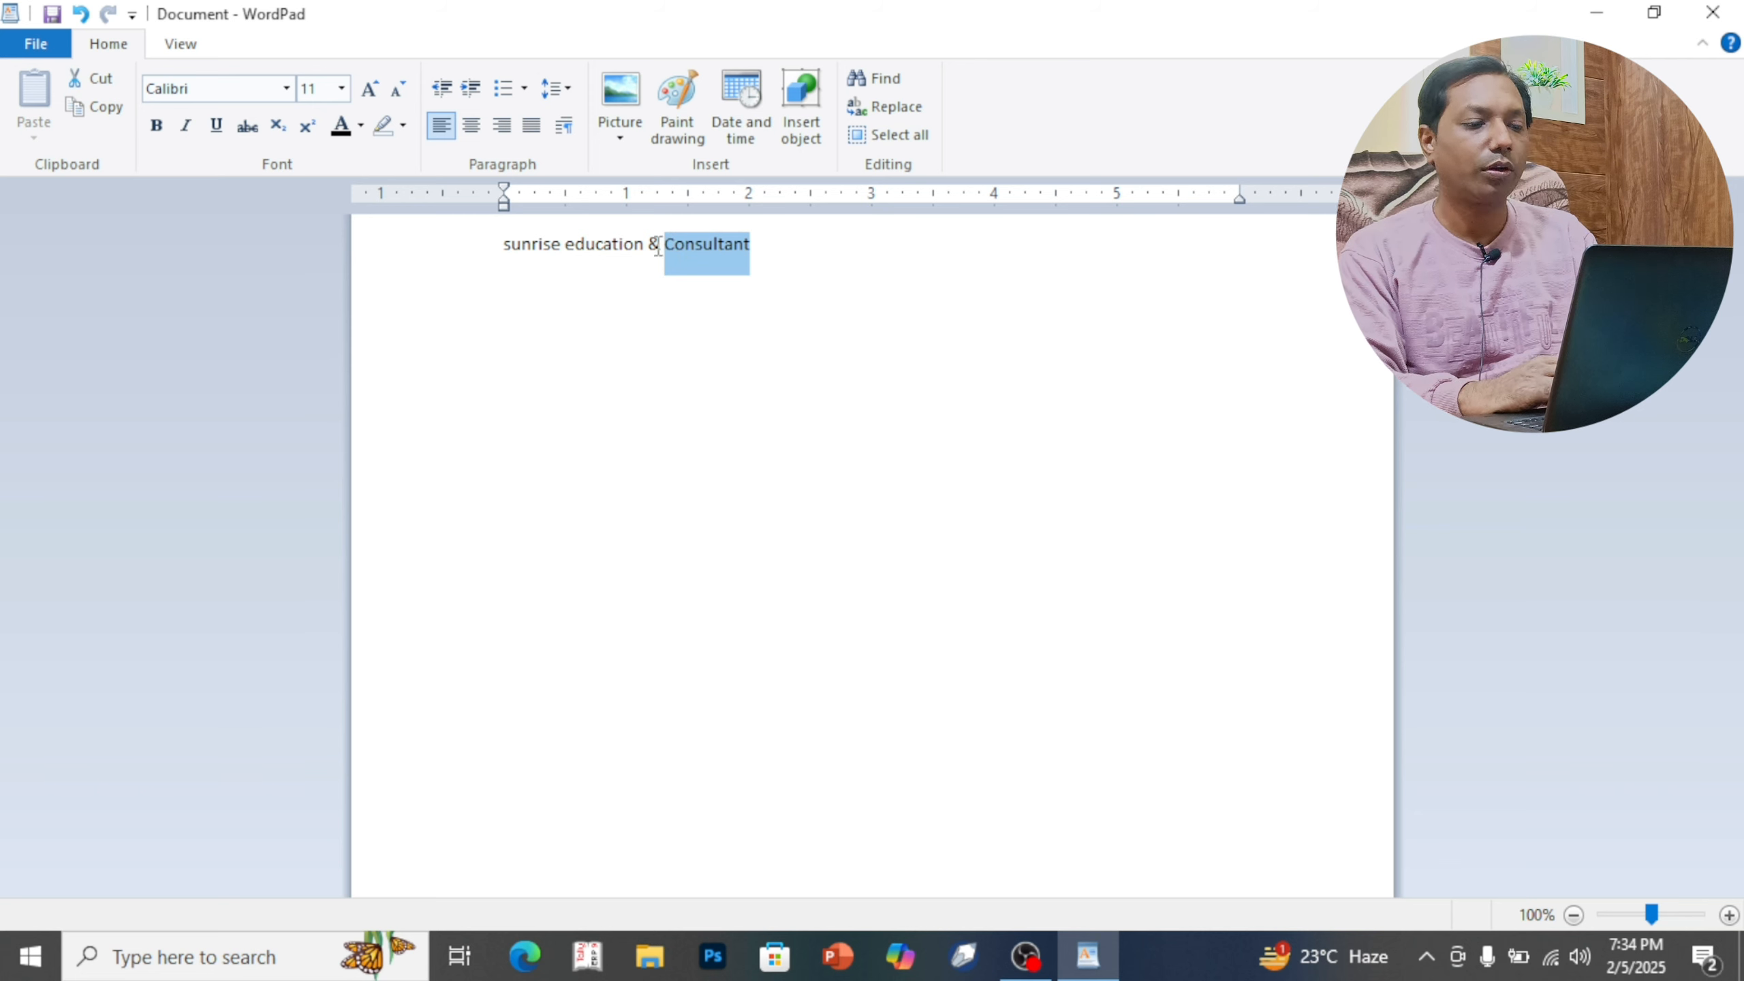
pyautogui.click(475, 257)
pyautogui.click(872, 292)
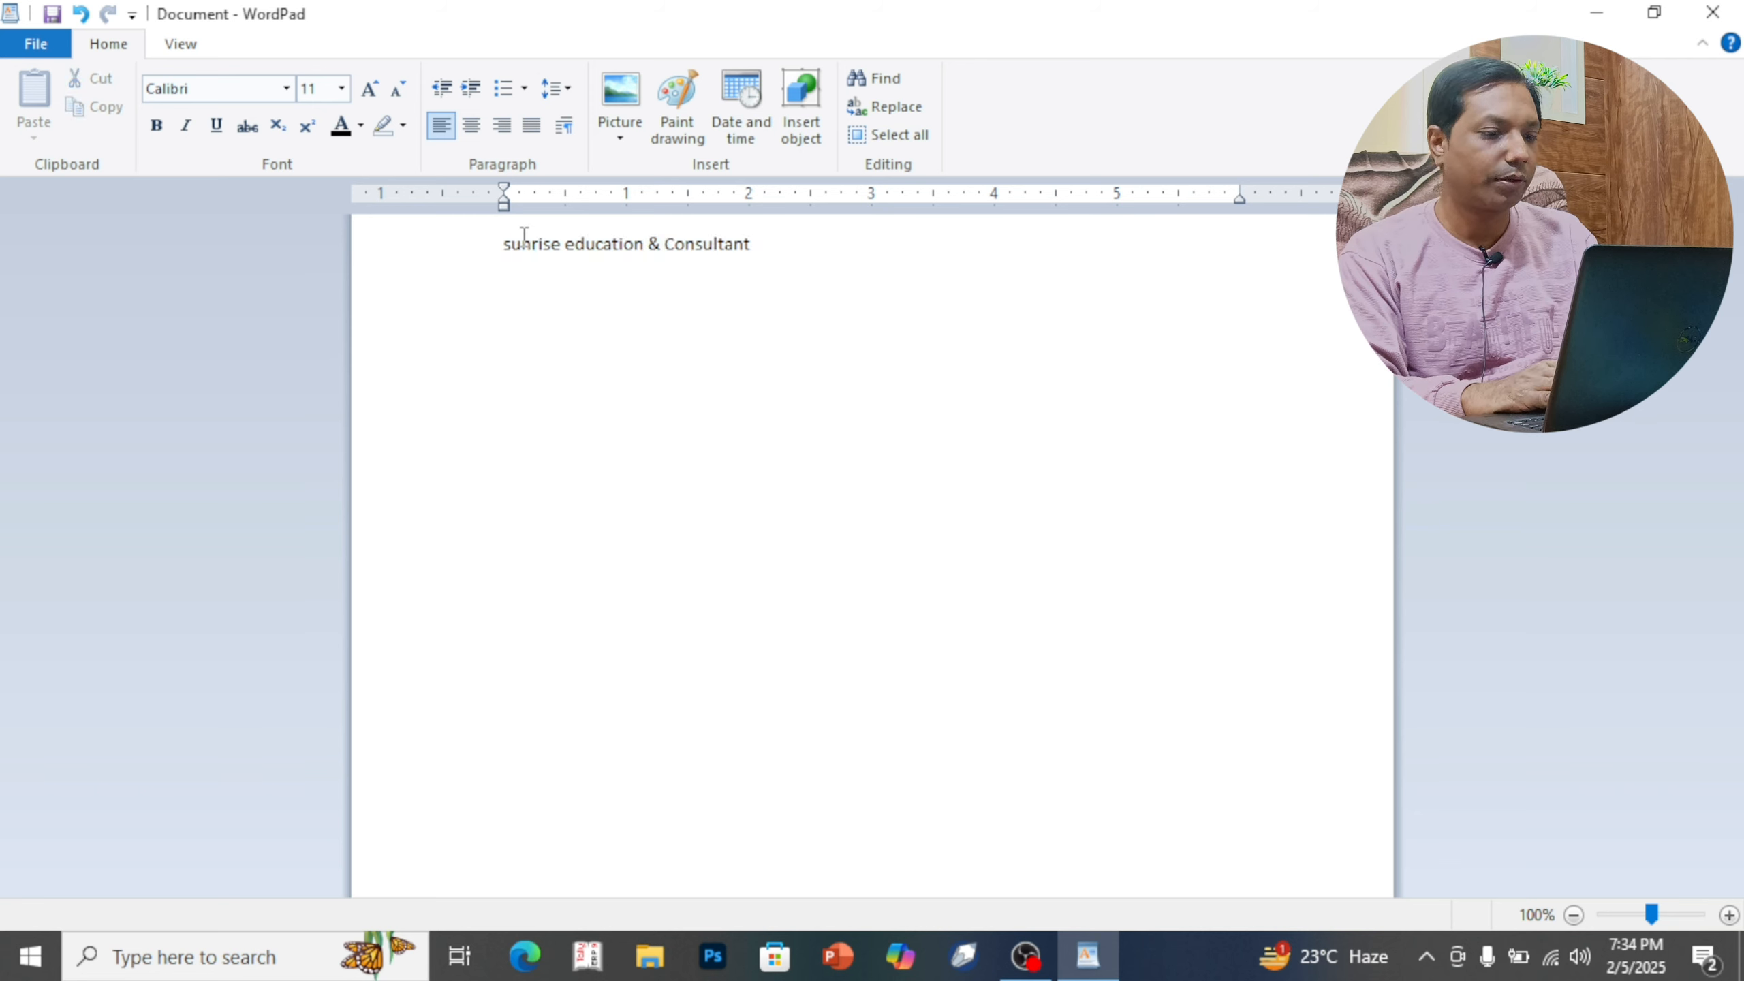
pyautogui.moveTo(565, 242); pyautogui.dragTo(509, 252)
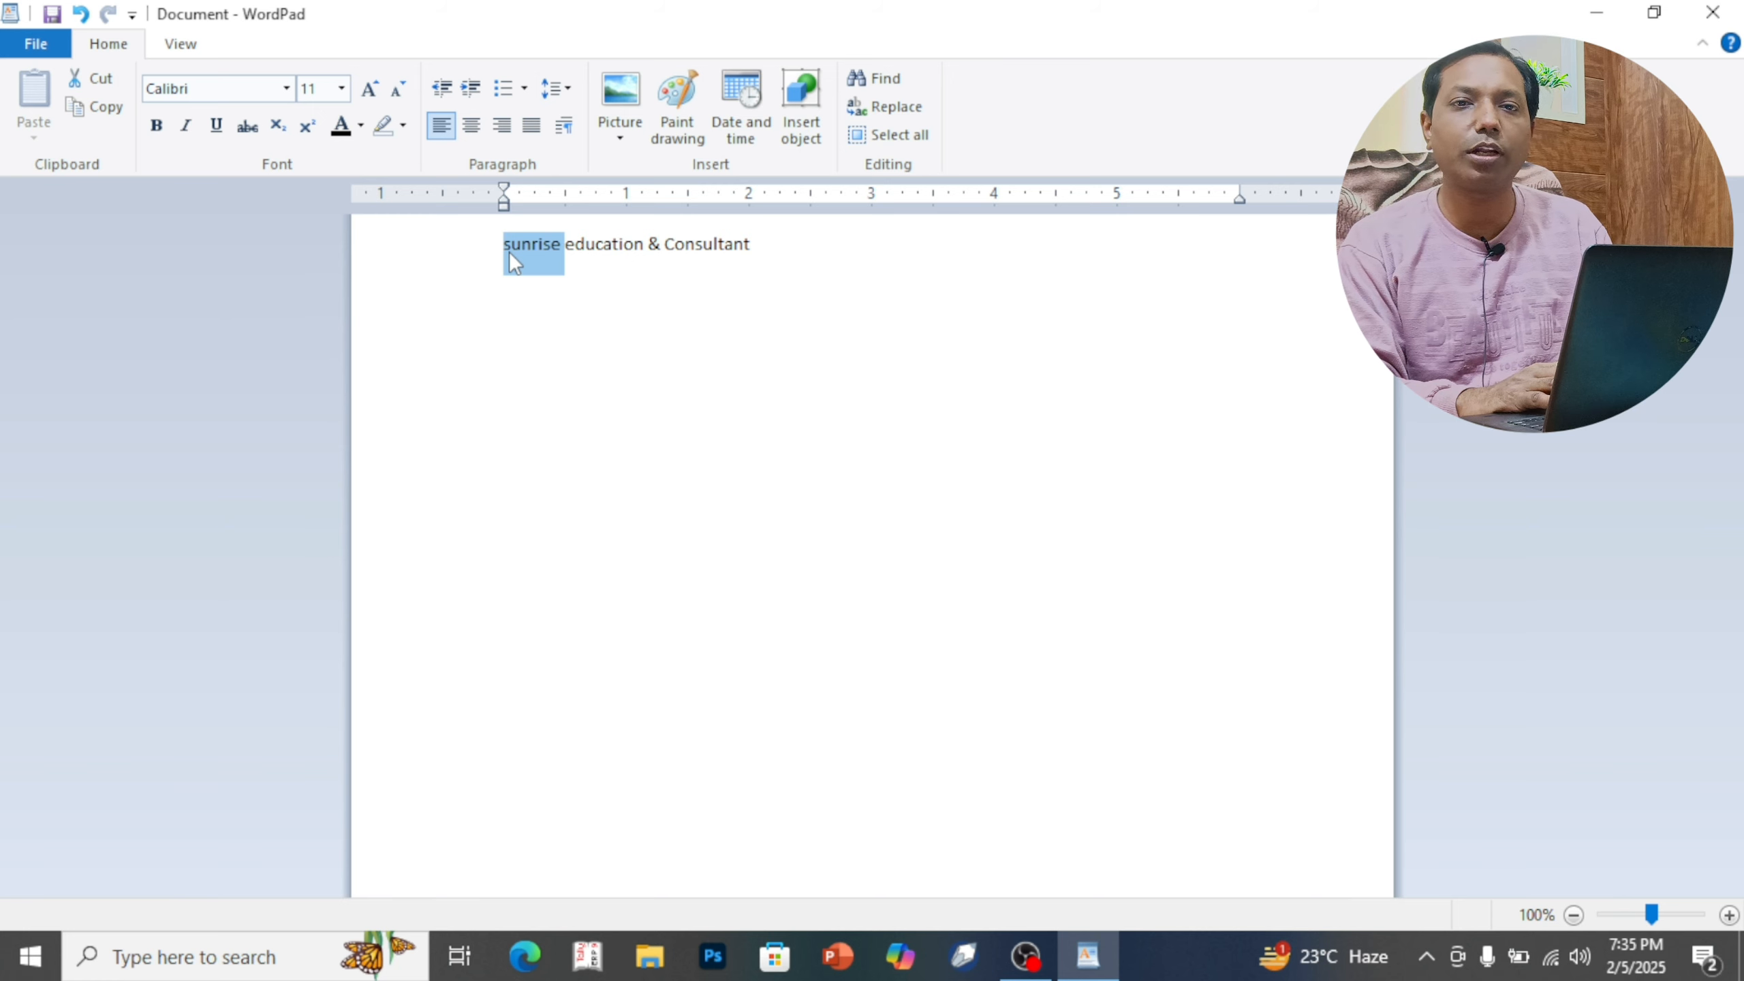
pyautogui.click(483, 249)
pyautogui.click(954, 343)
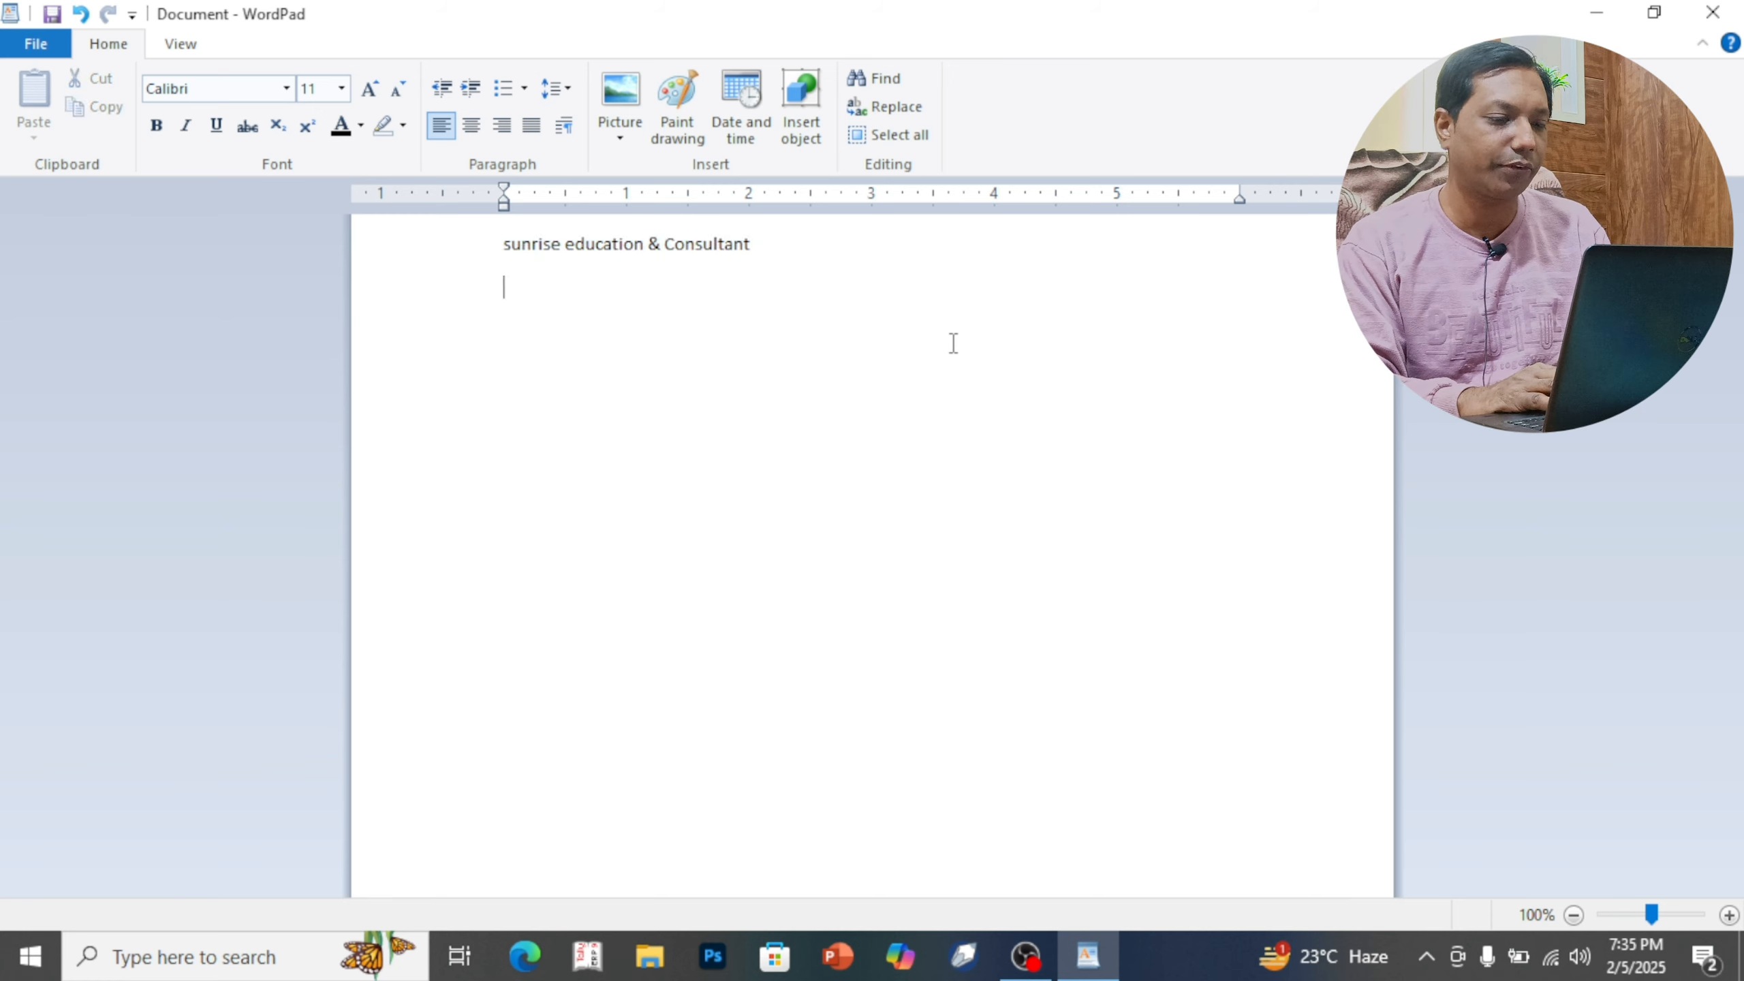
# Select the word "sunrise" and grow its font size stepwise to at least 72 points
pyautogui.click(561, 246)
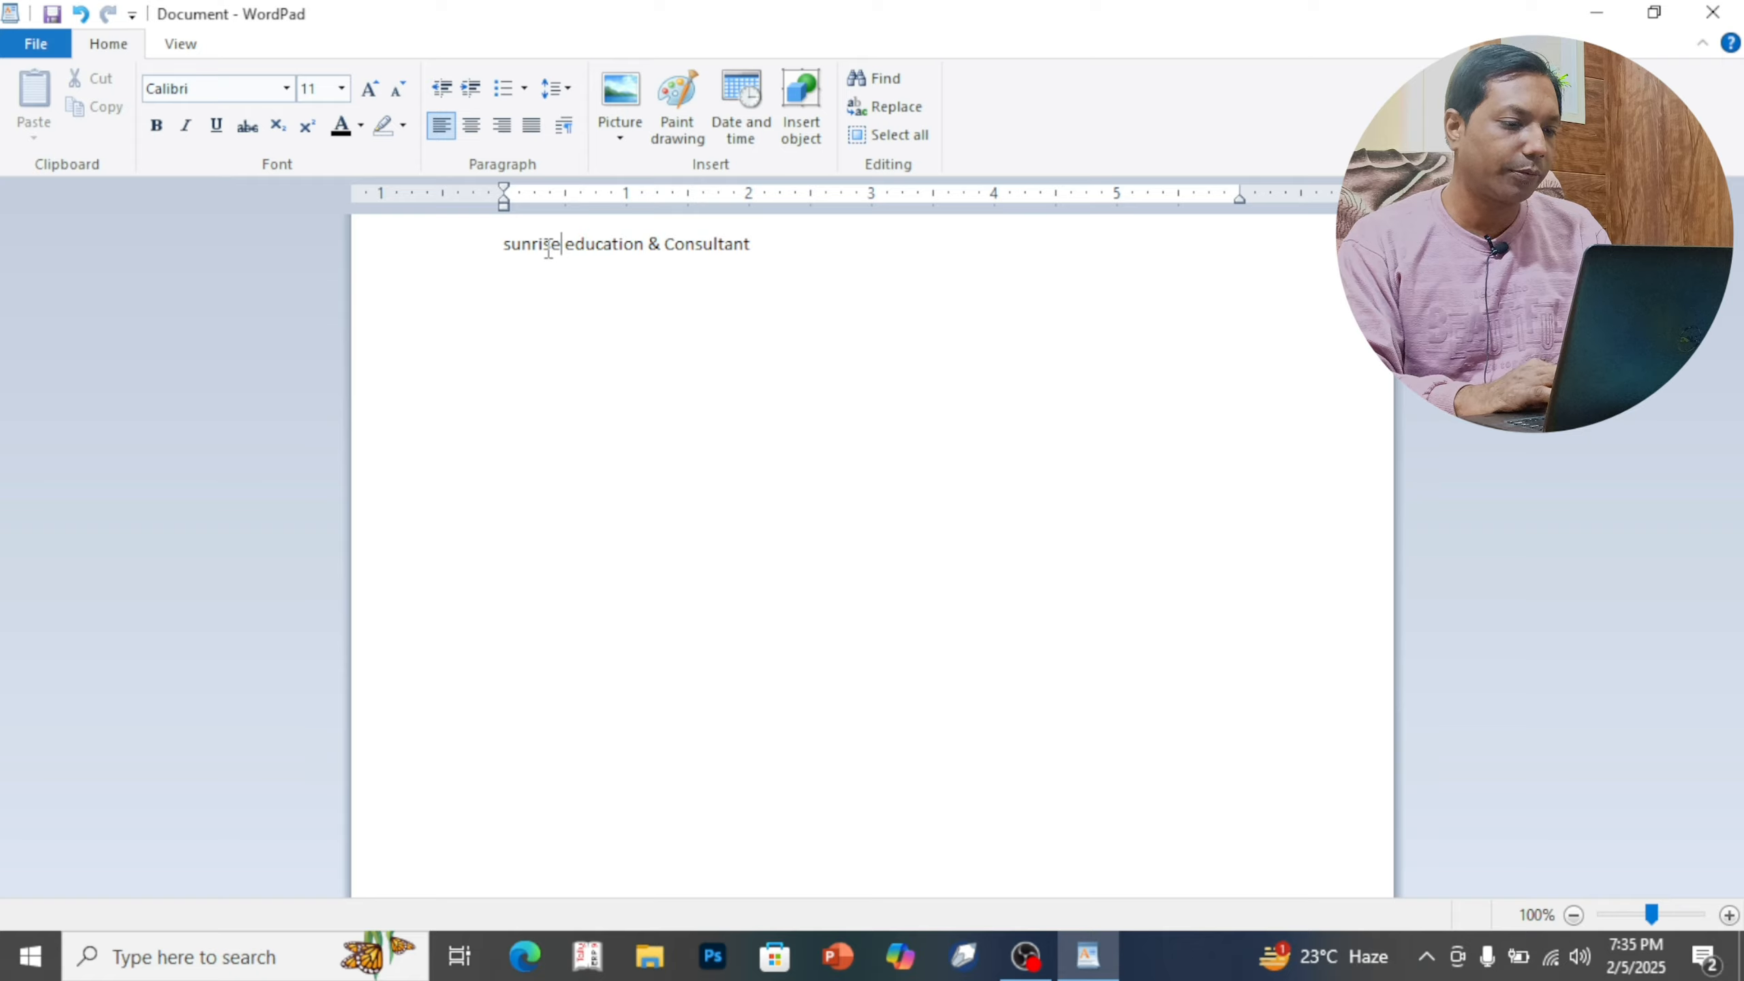
pyautogui.moveTo(560, 247); pyautogui.dragTo(502, 249)
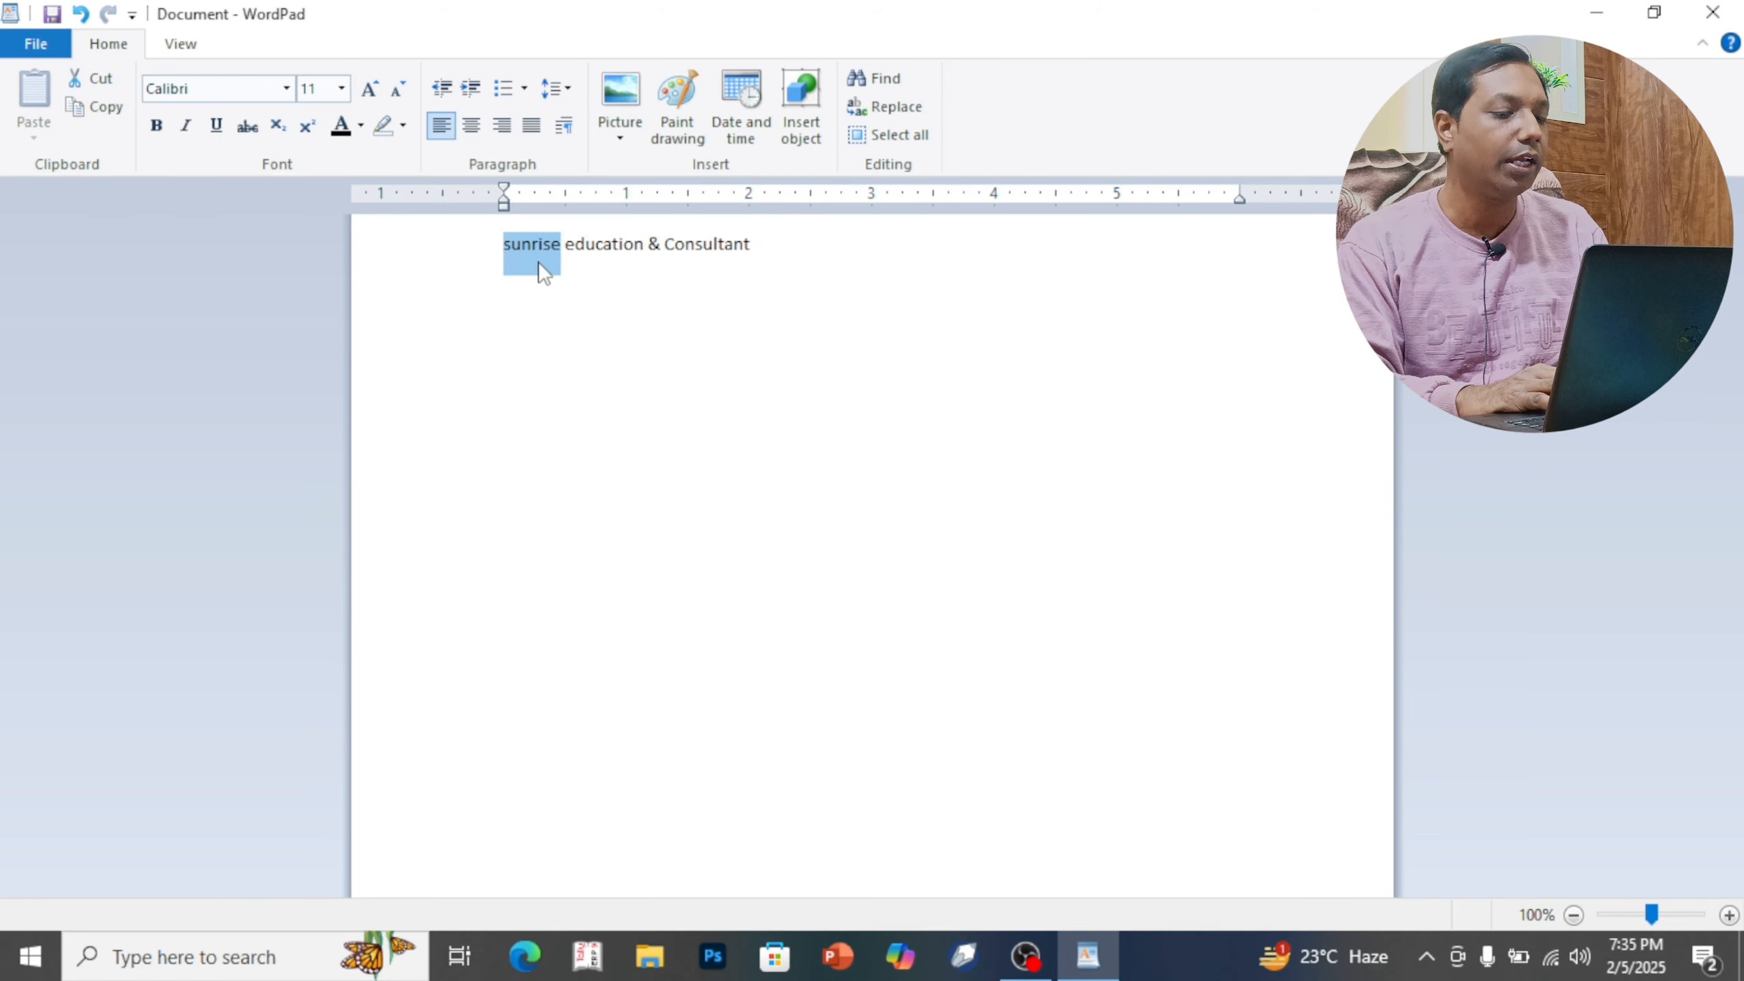
pyautogui.click(366, 95)
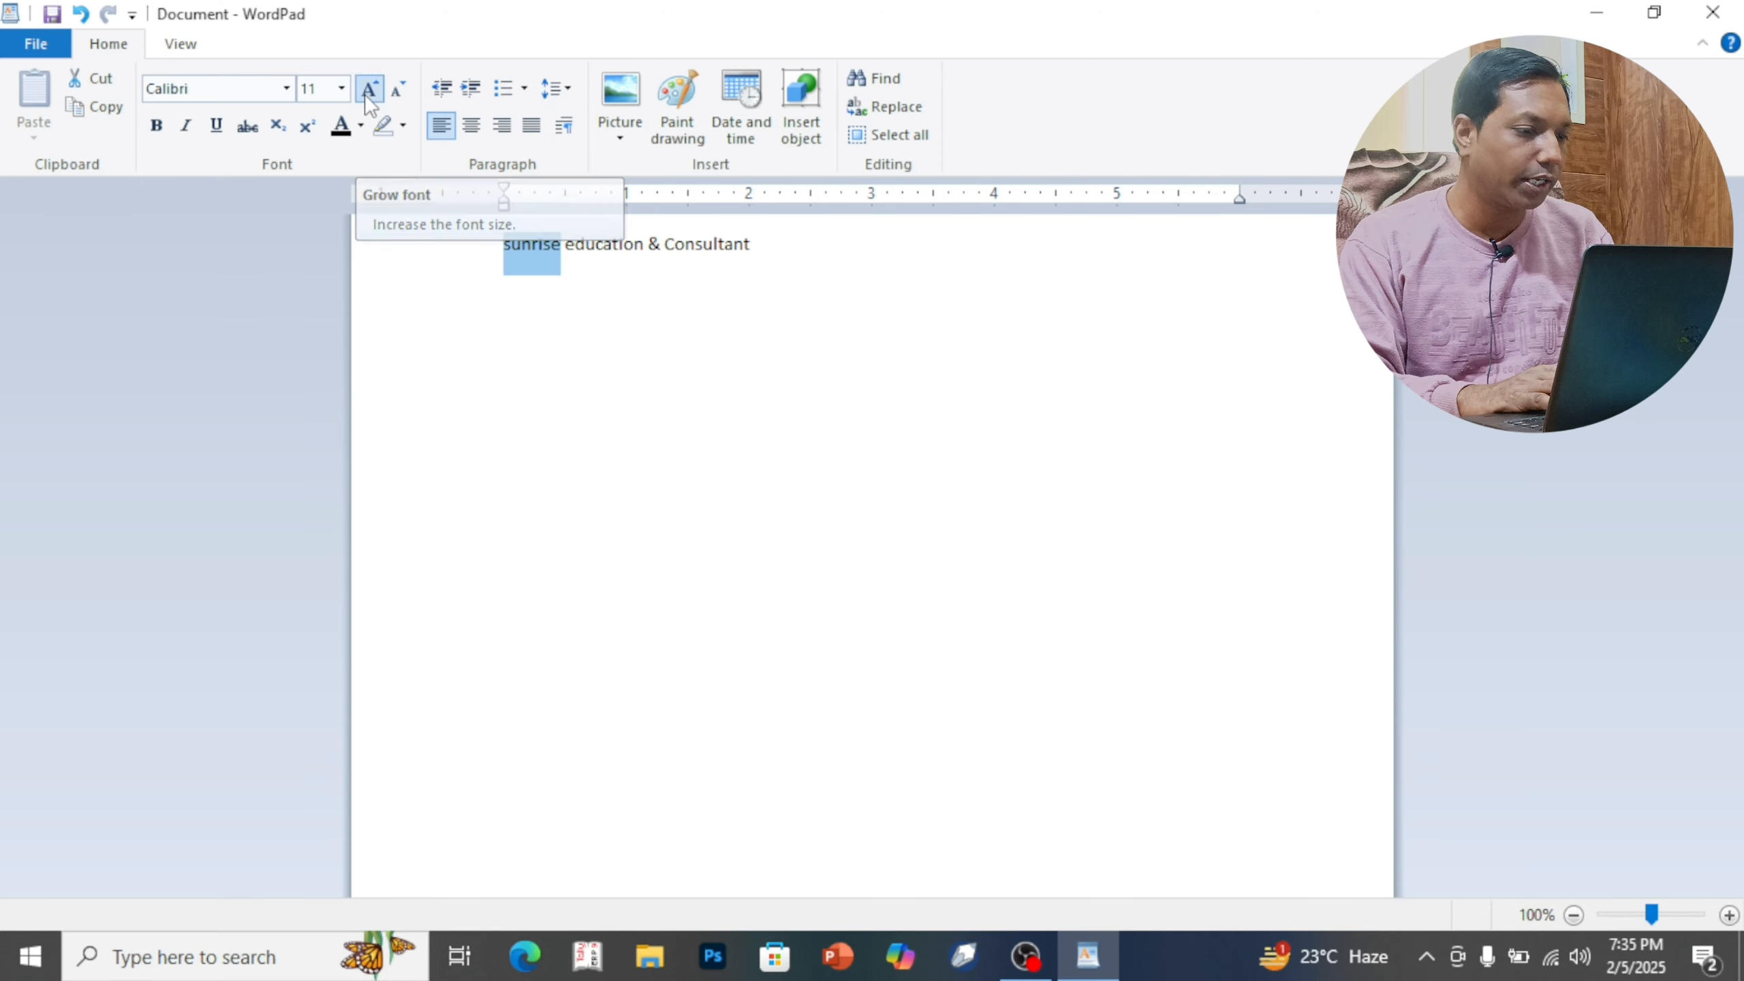
pyautogui.click(366, 94)
pyautogui.click(367, 94)
pyautogui.click(366, 94)
pyautogui.click(366, 94)
pyautogui.click(367, 93)
pyautogui.click(367, 93)
pyautogui.click(366, 93)
pyautogui.click(366, 93)
pyautogui.click(366, 93)
pyautogui.click(367, 94)
pyautogui.click(366, 93)
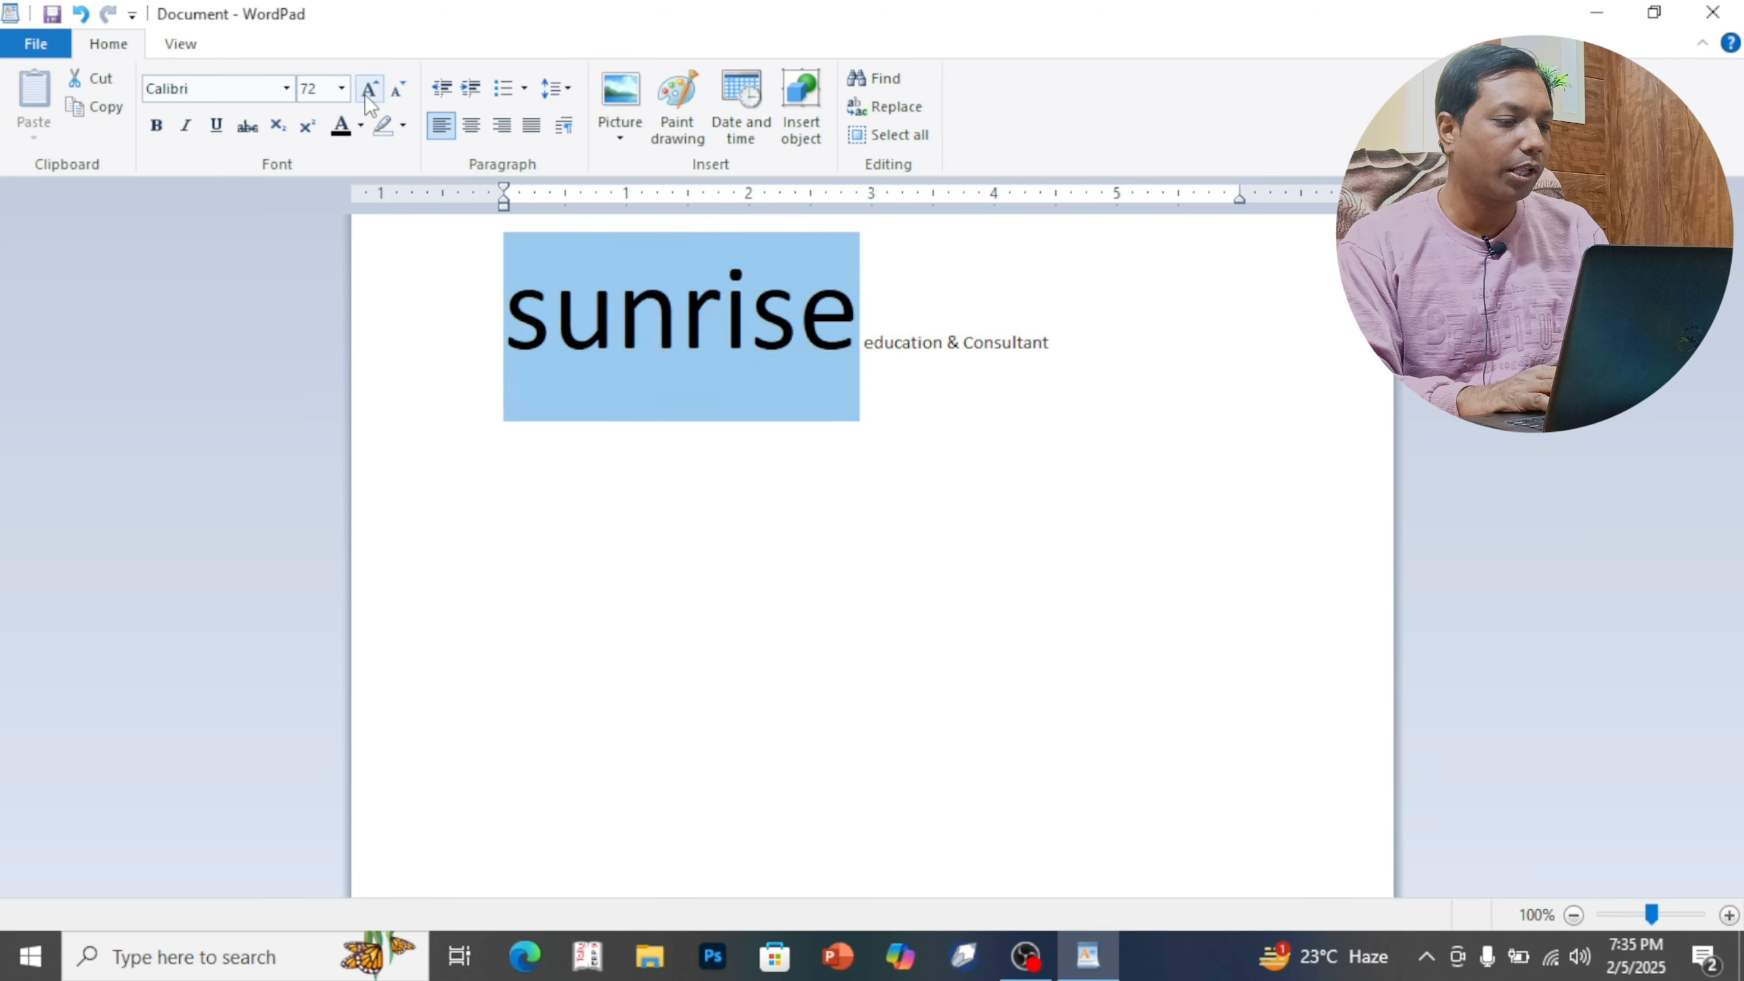
pyautogui.click(367, 94)
# Shrink the selected word "sunrise" to font size 28 and set its text color to red
pyautogui.click(395, 99)
pyautogui.click(395, 99)
pyautogui.click(395, 100)
pyautogui.click(395, 100)
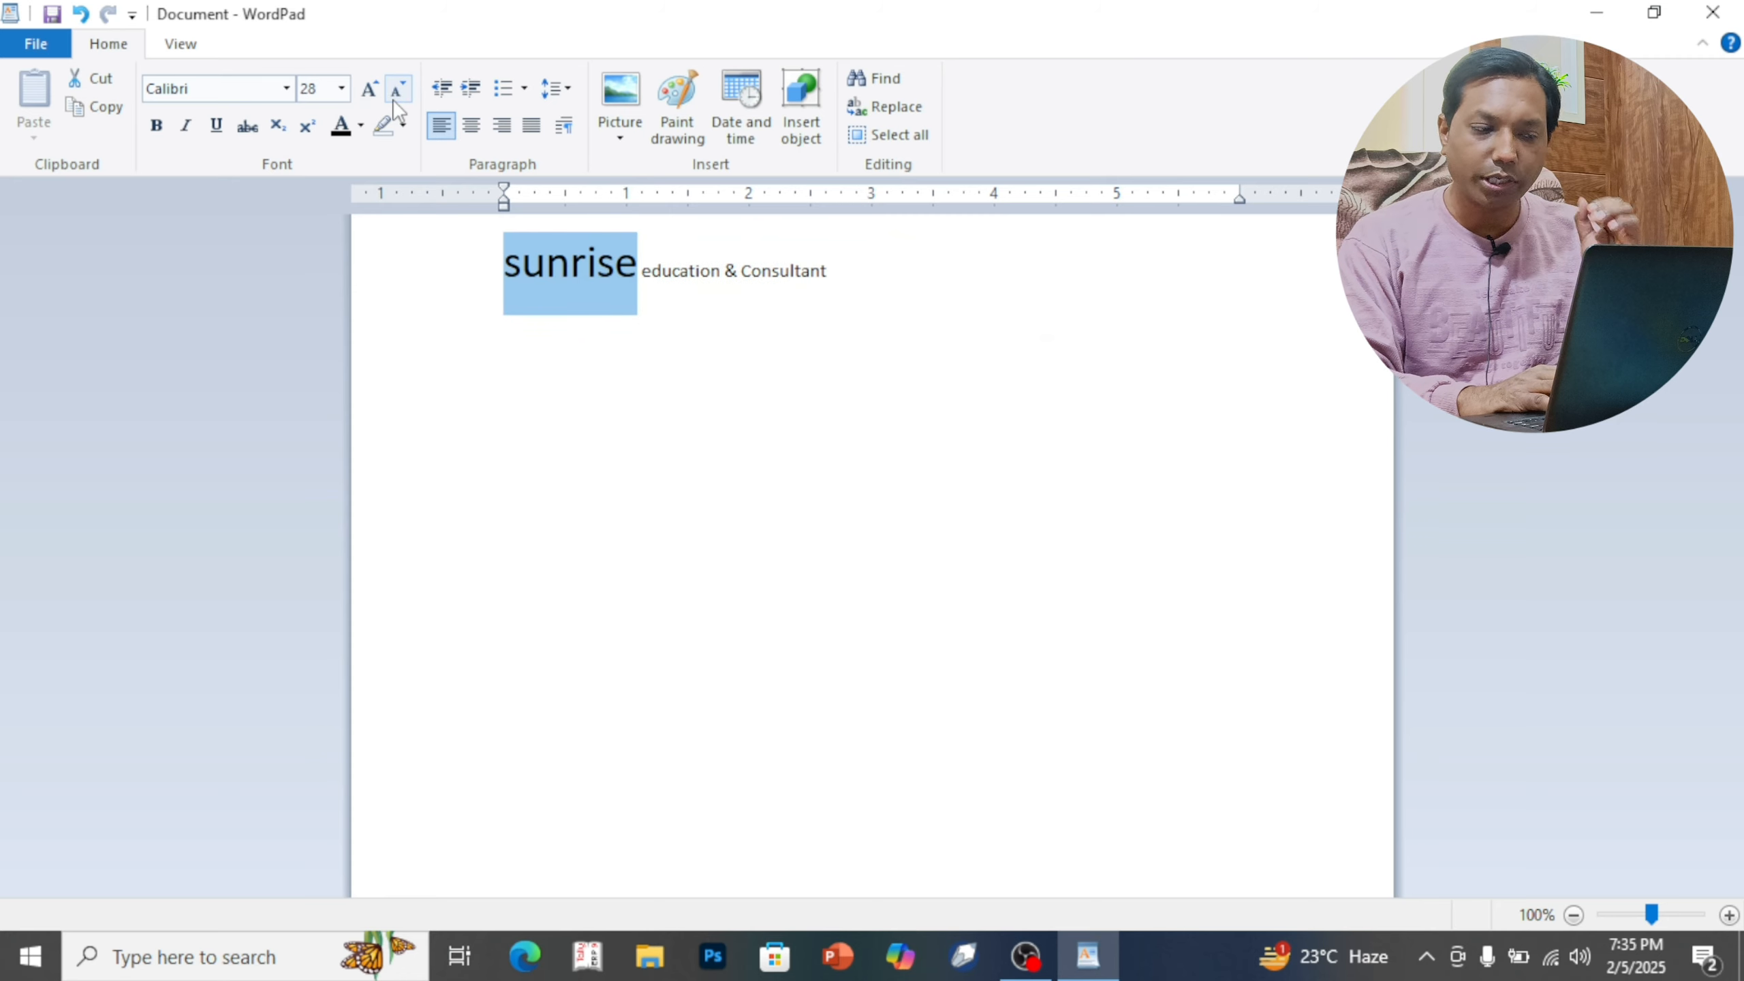
pyautogui.click(360, 128)
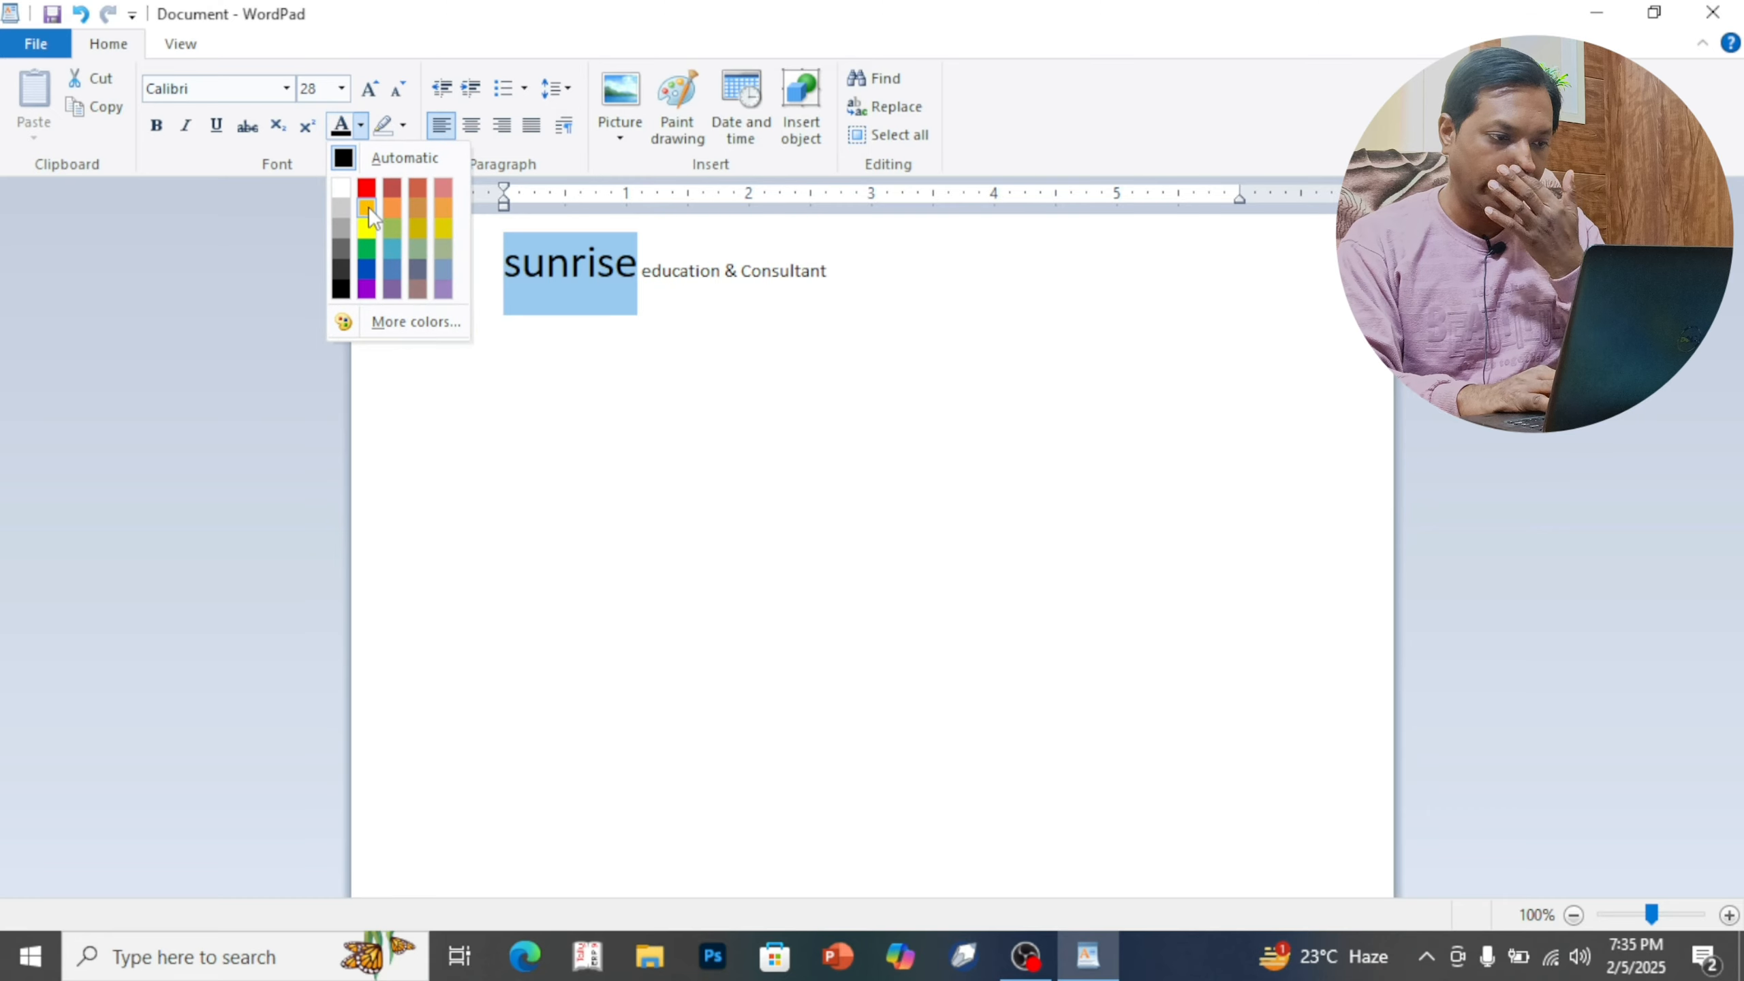
pyautogui.click(364, 185)
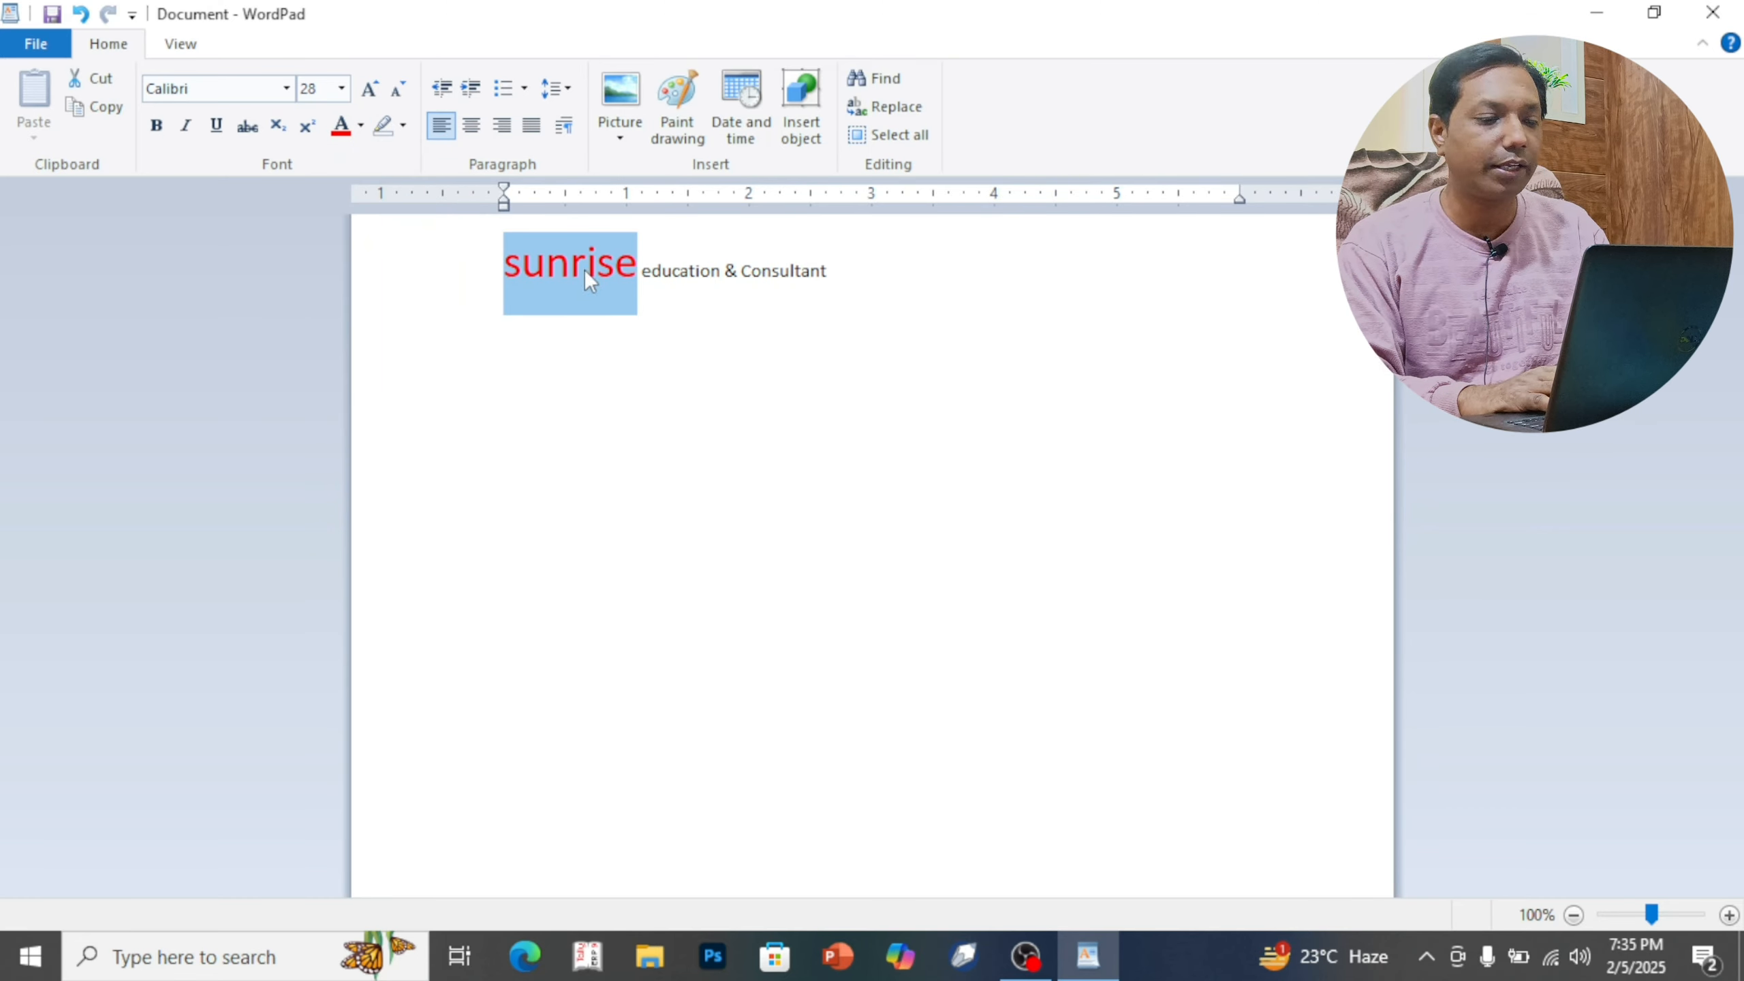
# Shrink the red word "sunrise" stepwise to font size 14 and deselect it
pyautogui.click(400, 96)
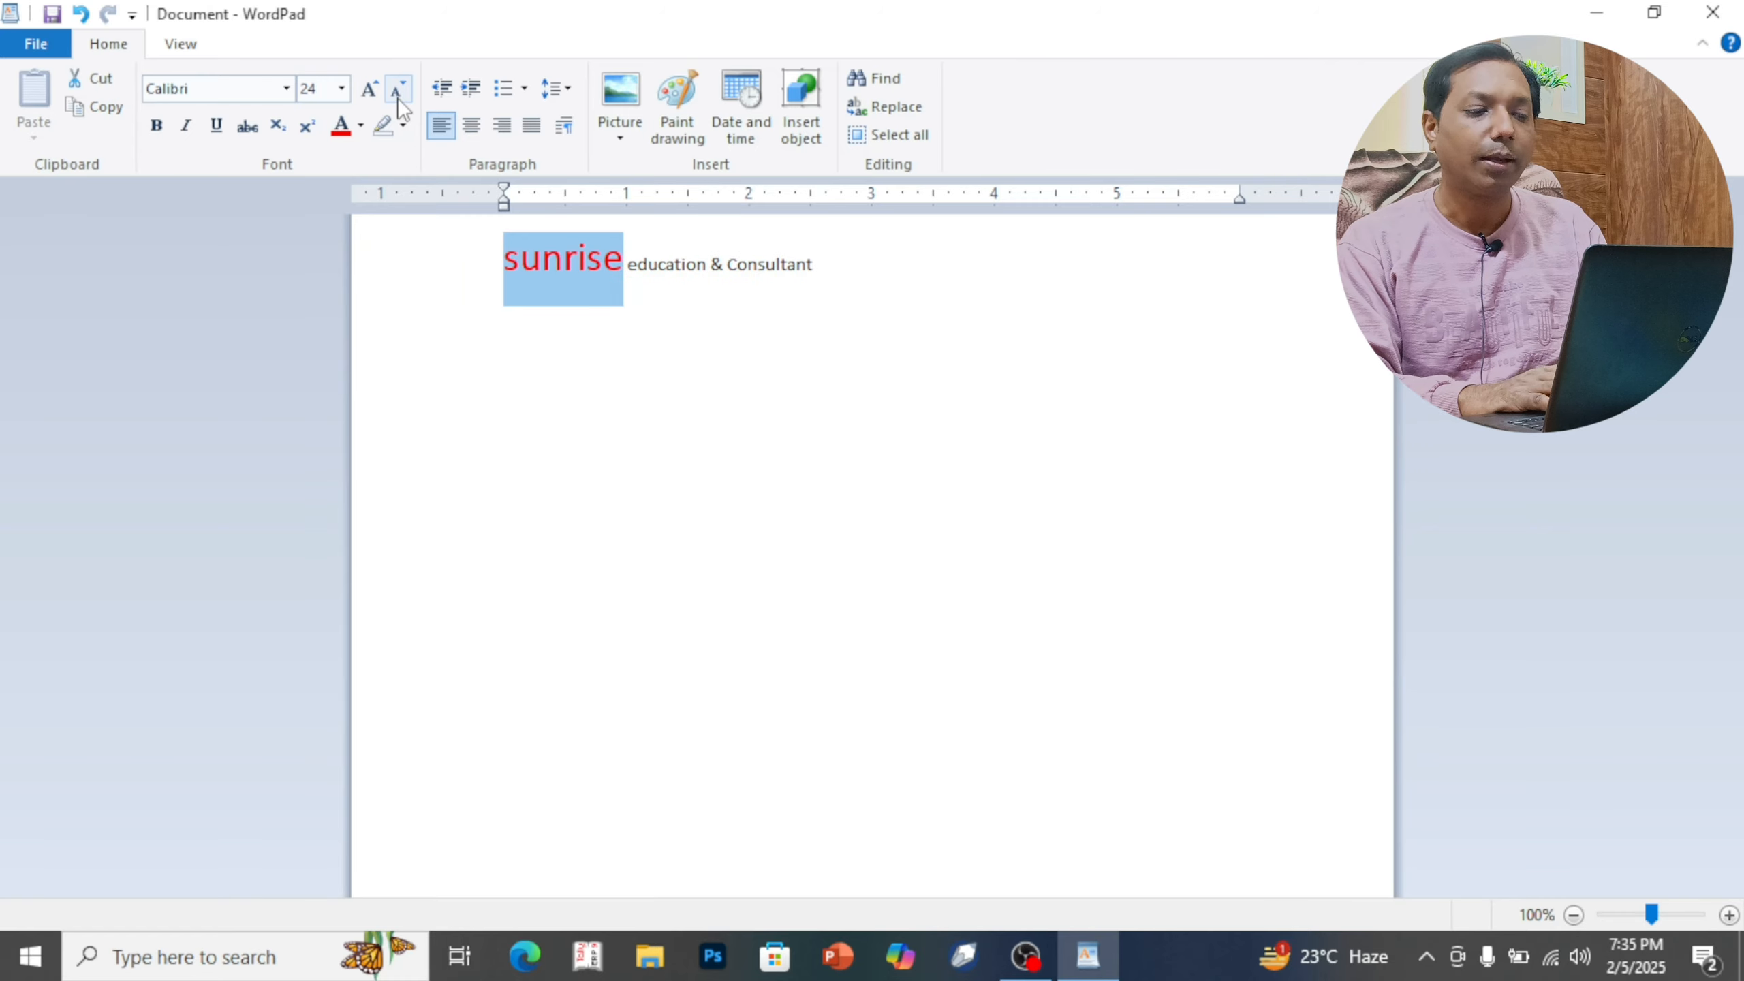
pyautogui.click(399, 96)
pyautogui.click(399, 96)
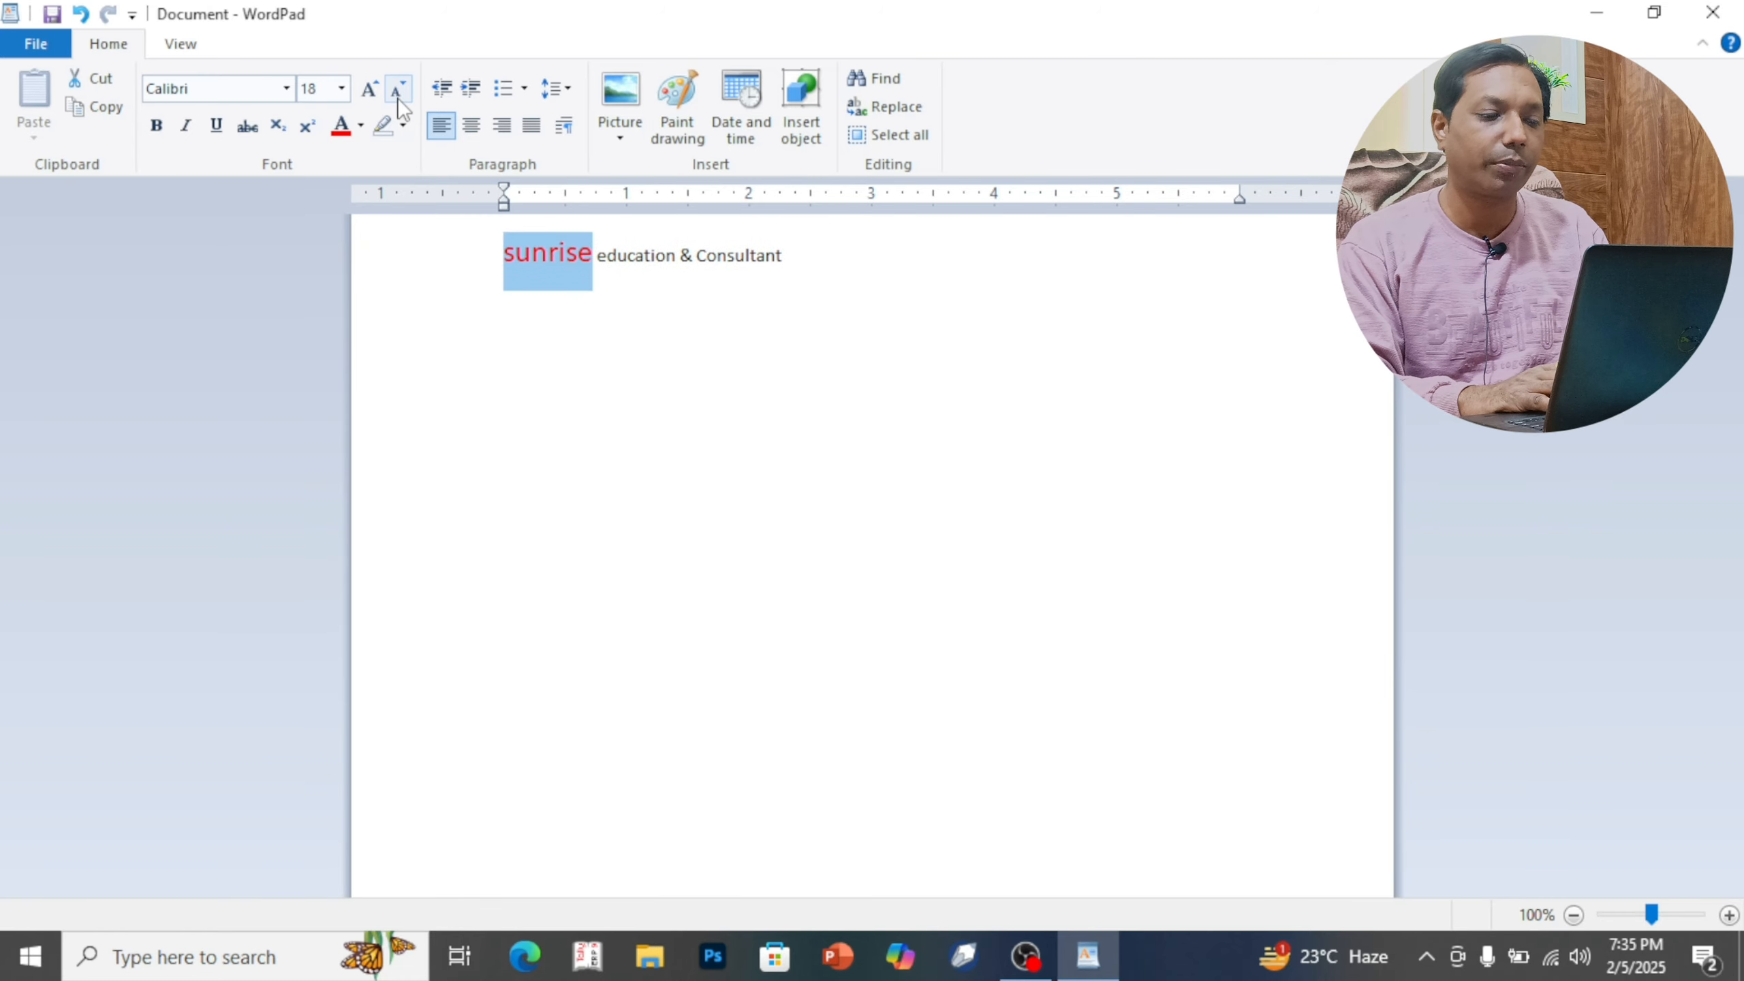
pyautogui.click(399, 96)
pyautogui.click(399, 96)
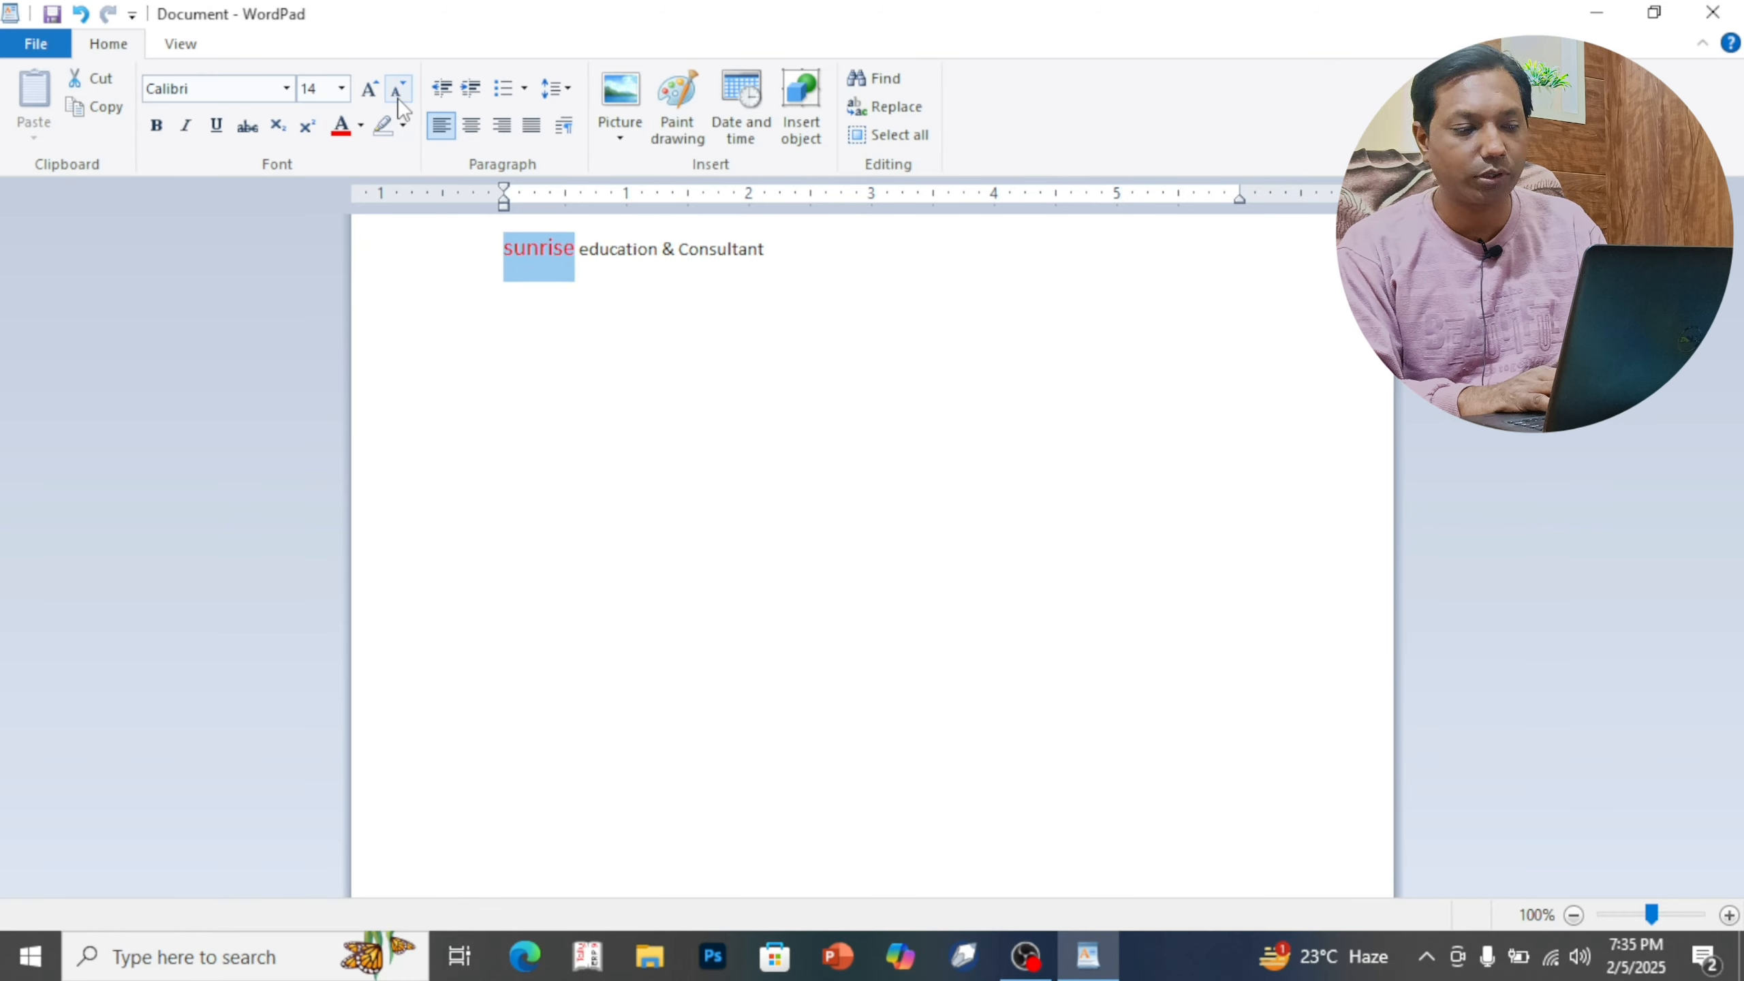
pyautogui.click(838, 401)
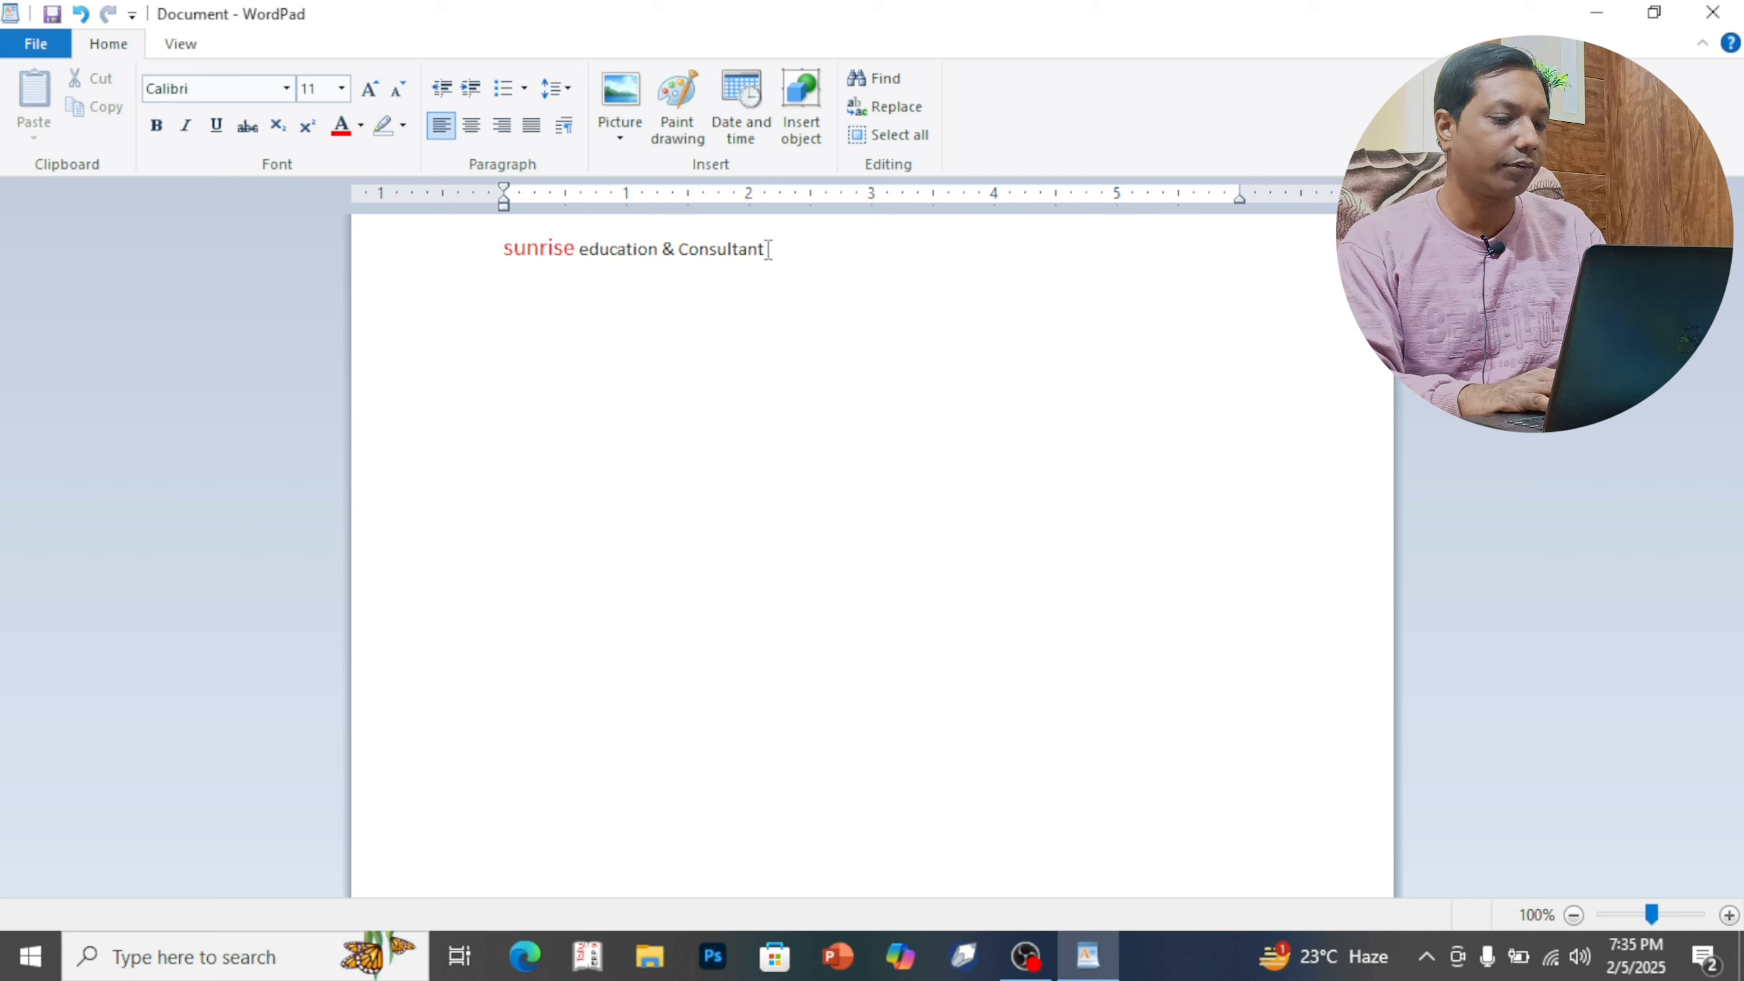
# Make the letters "sunris" of the red word bold
pyautogui.moveTo(769, 248); pyautogui.dragTo(500, 252)
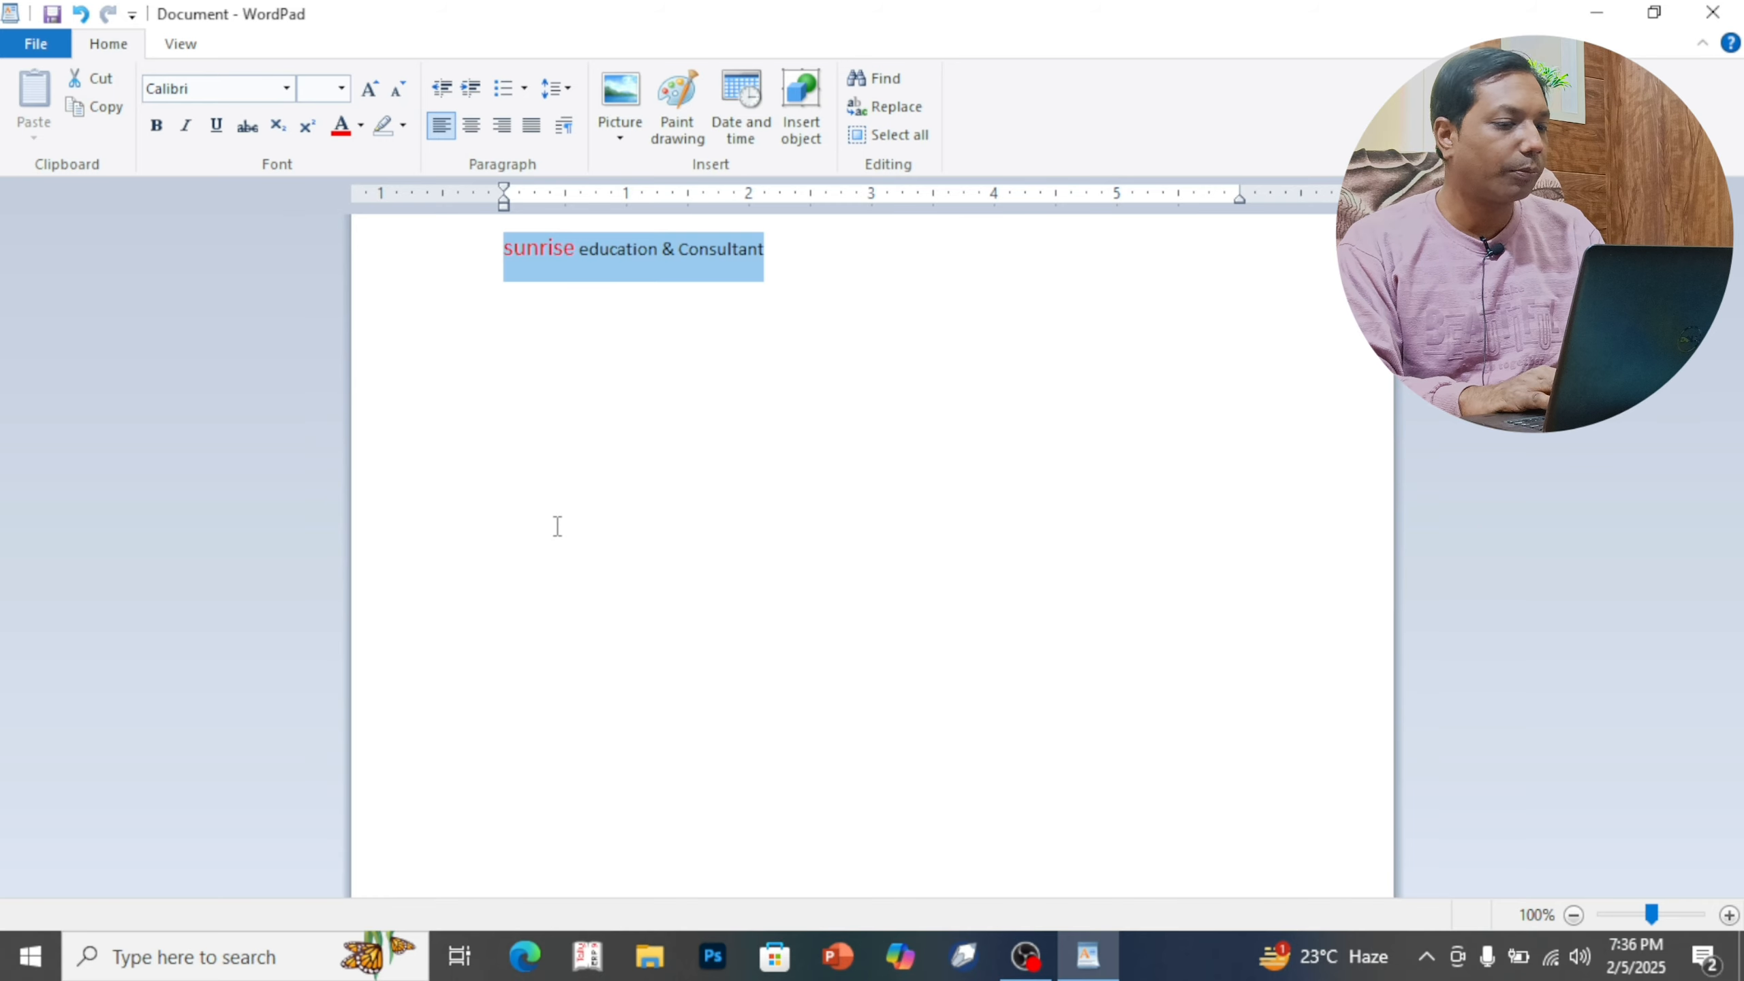
pyautogui.click(728, 331)
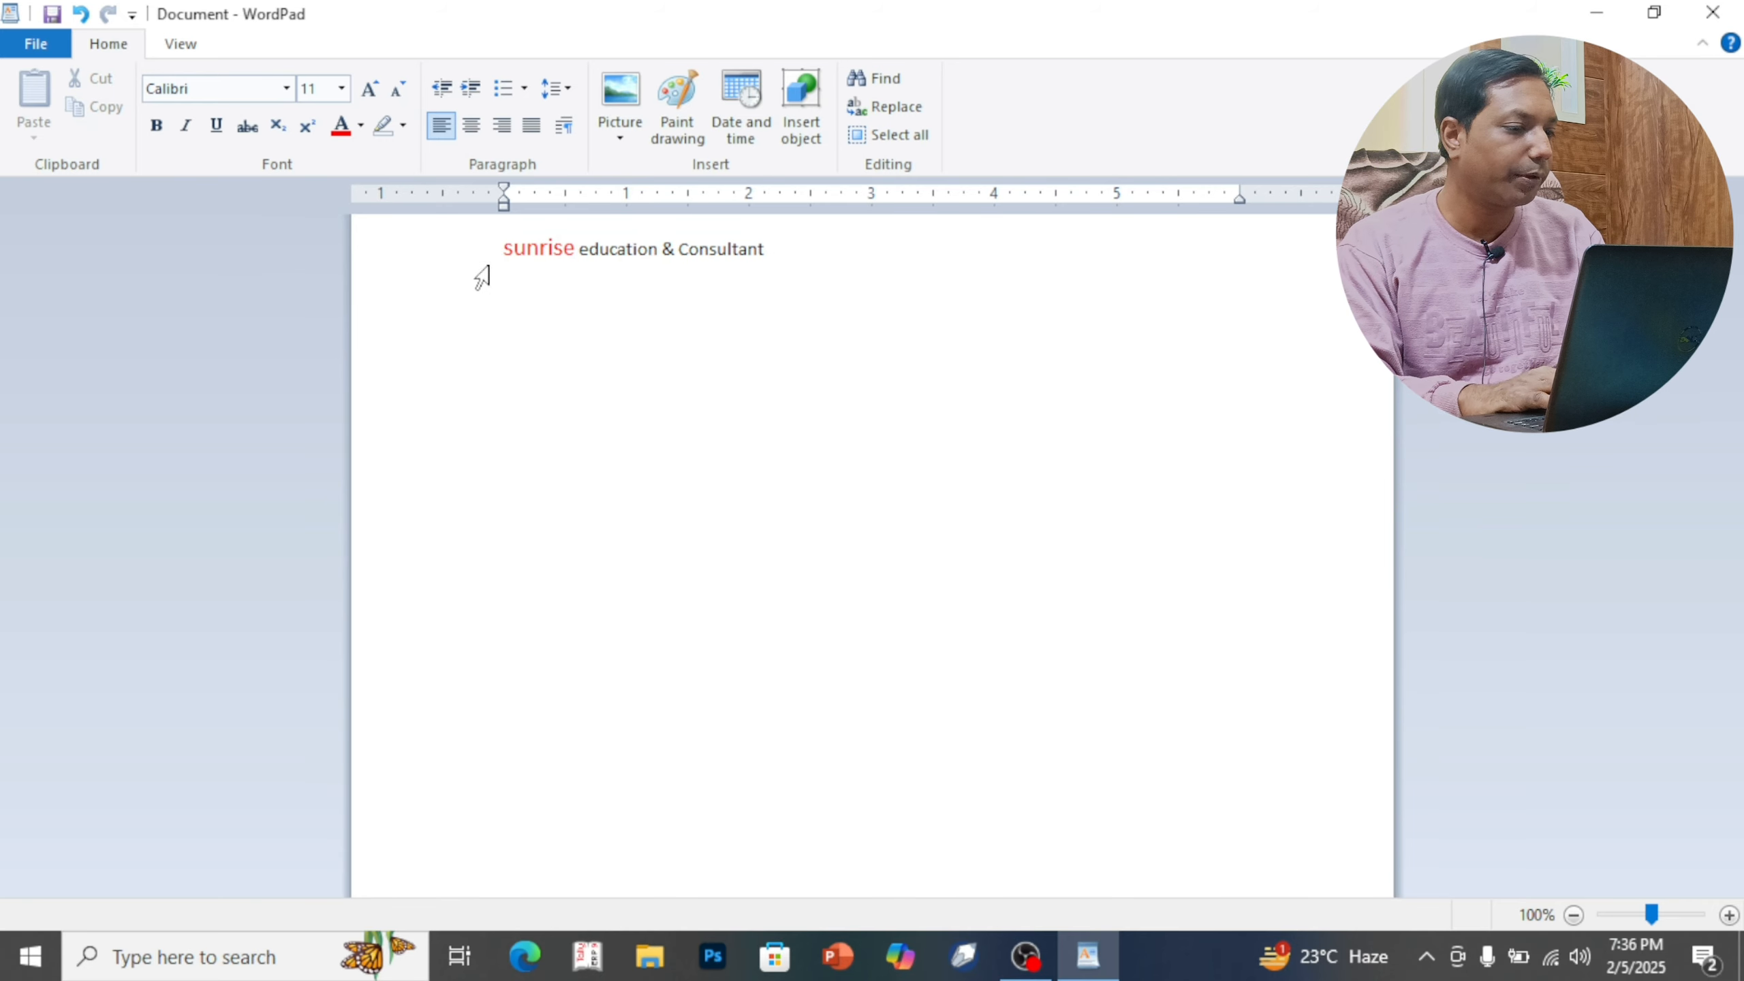
pyautogui.moveTo(563, 249); pyautogui.dragTo(475, 247)
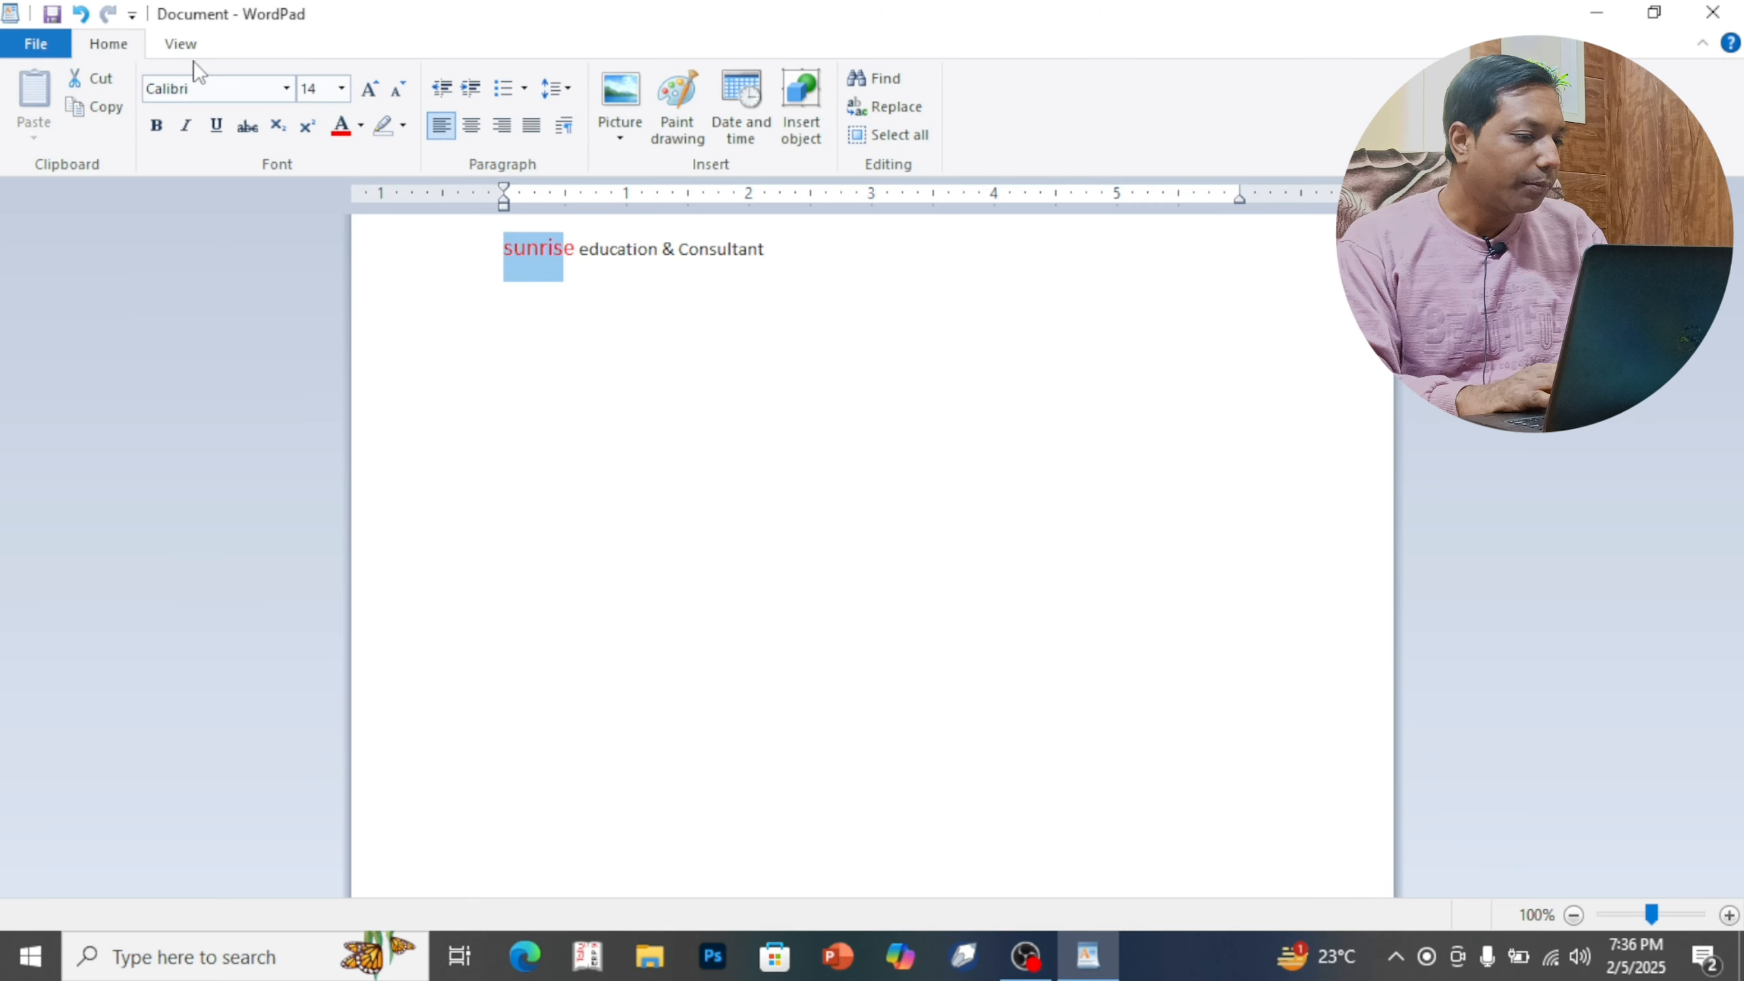
pyautogui.click(157, 126)
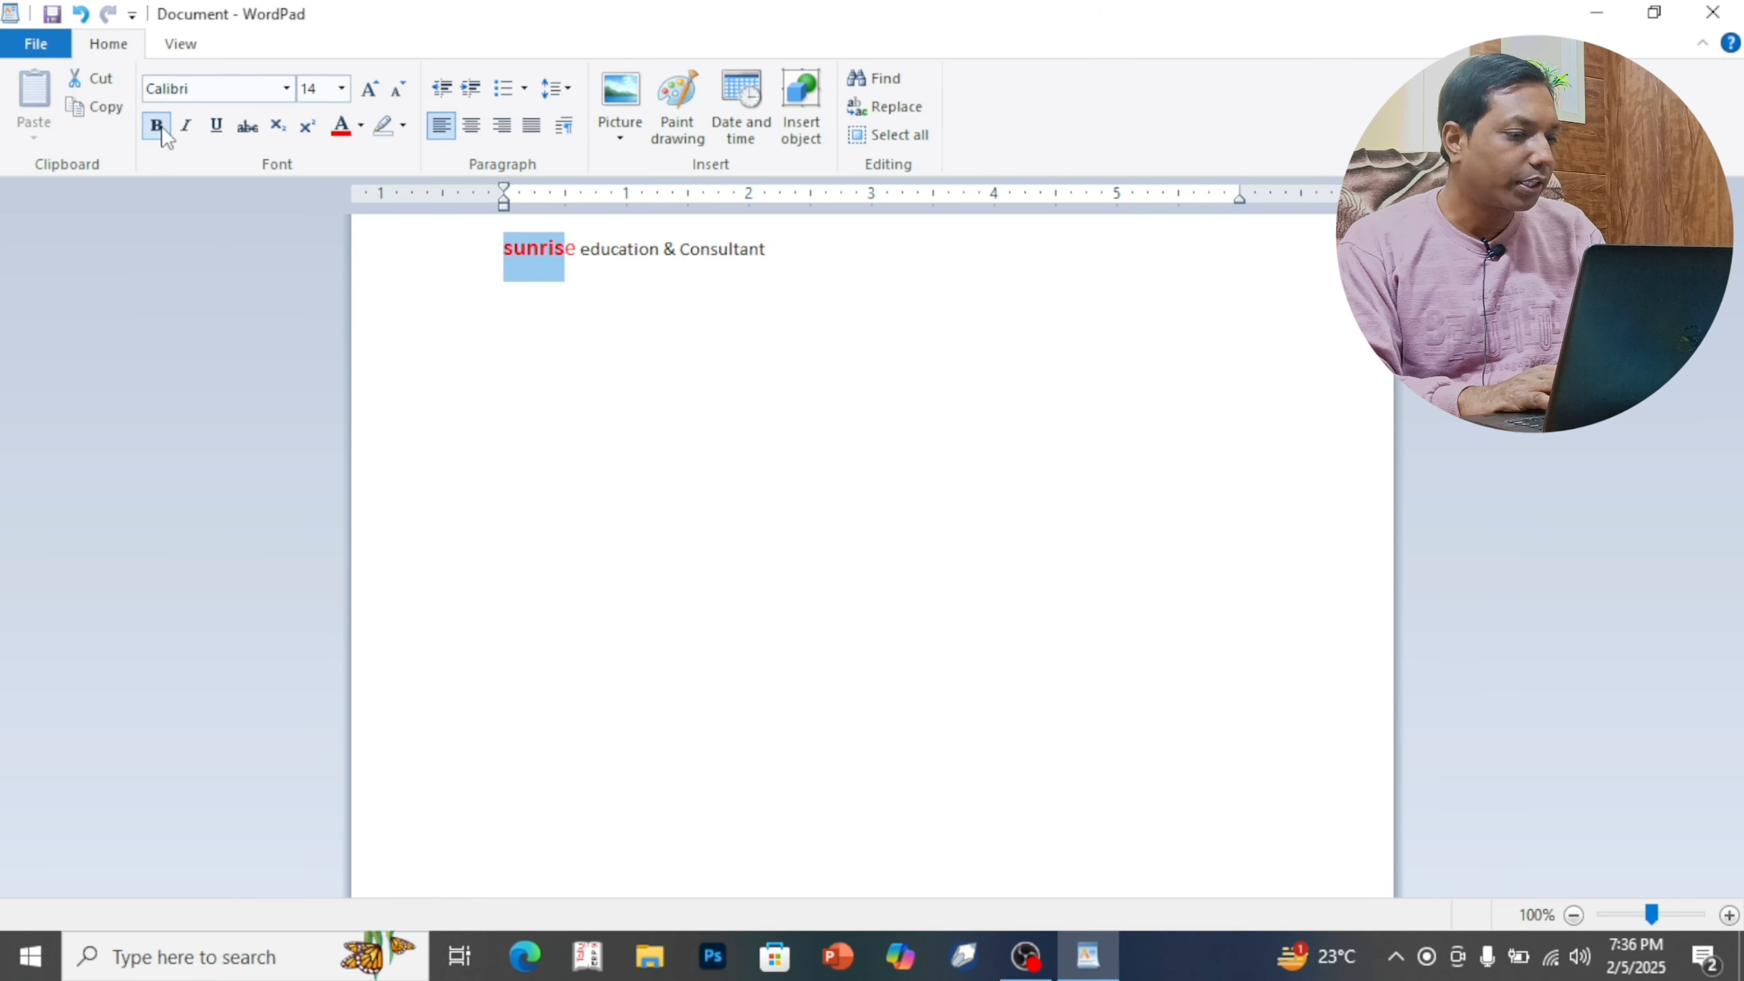
# Remove the bold from the letters "sunris" and try italic and underline on them, switching both off again
pyautogui.click(156, 126)
pyautogui.click(184, 134)
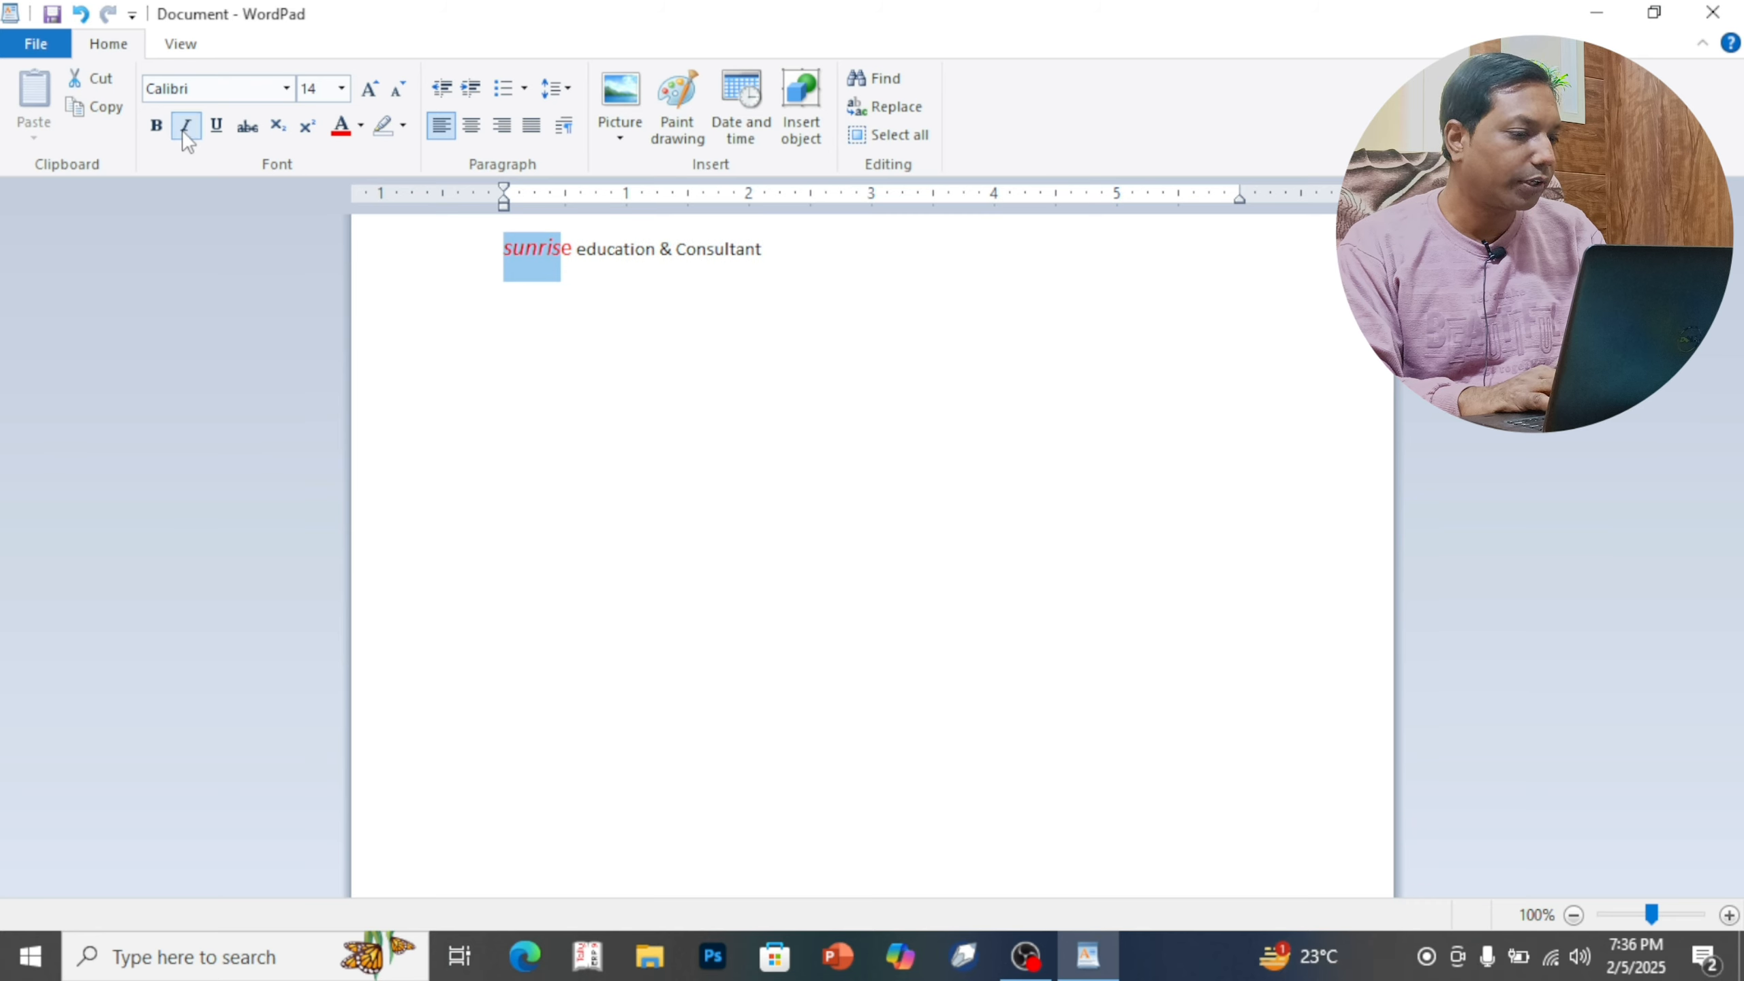
pyautogui.click(206, 126)
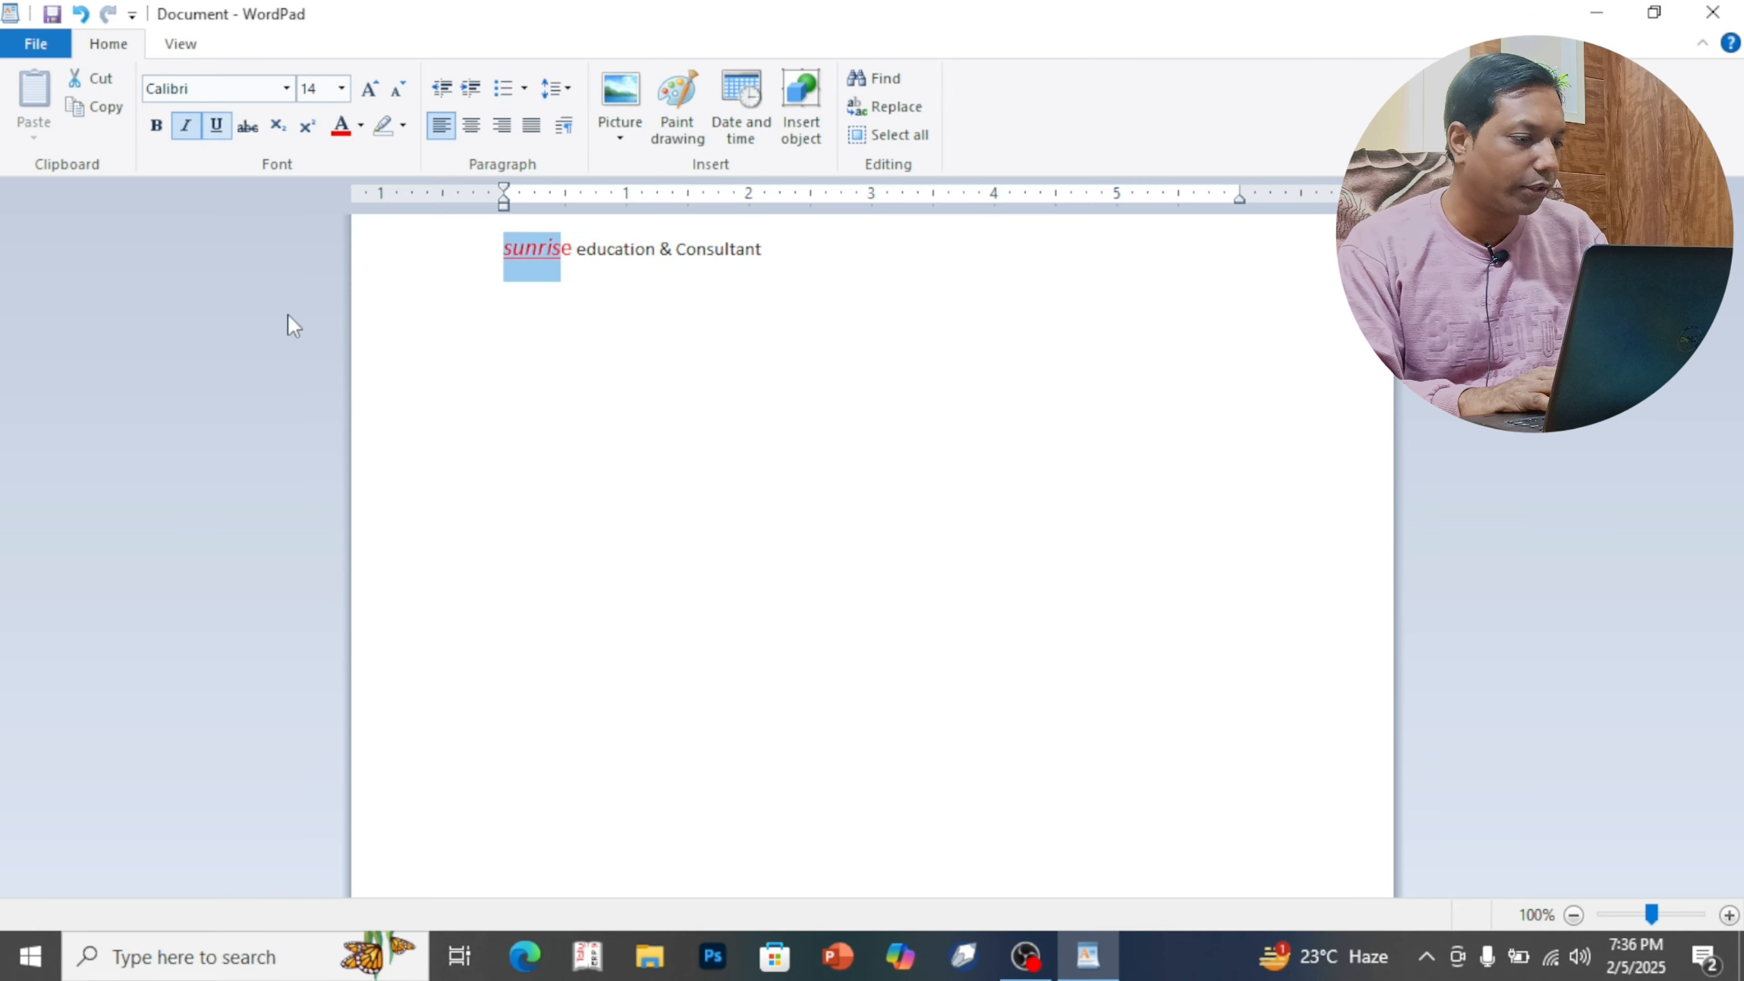
pyautogui.click(216, 128)
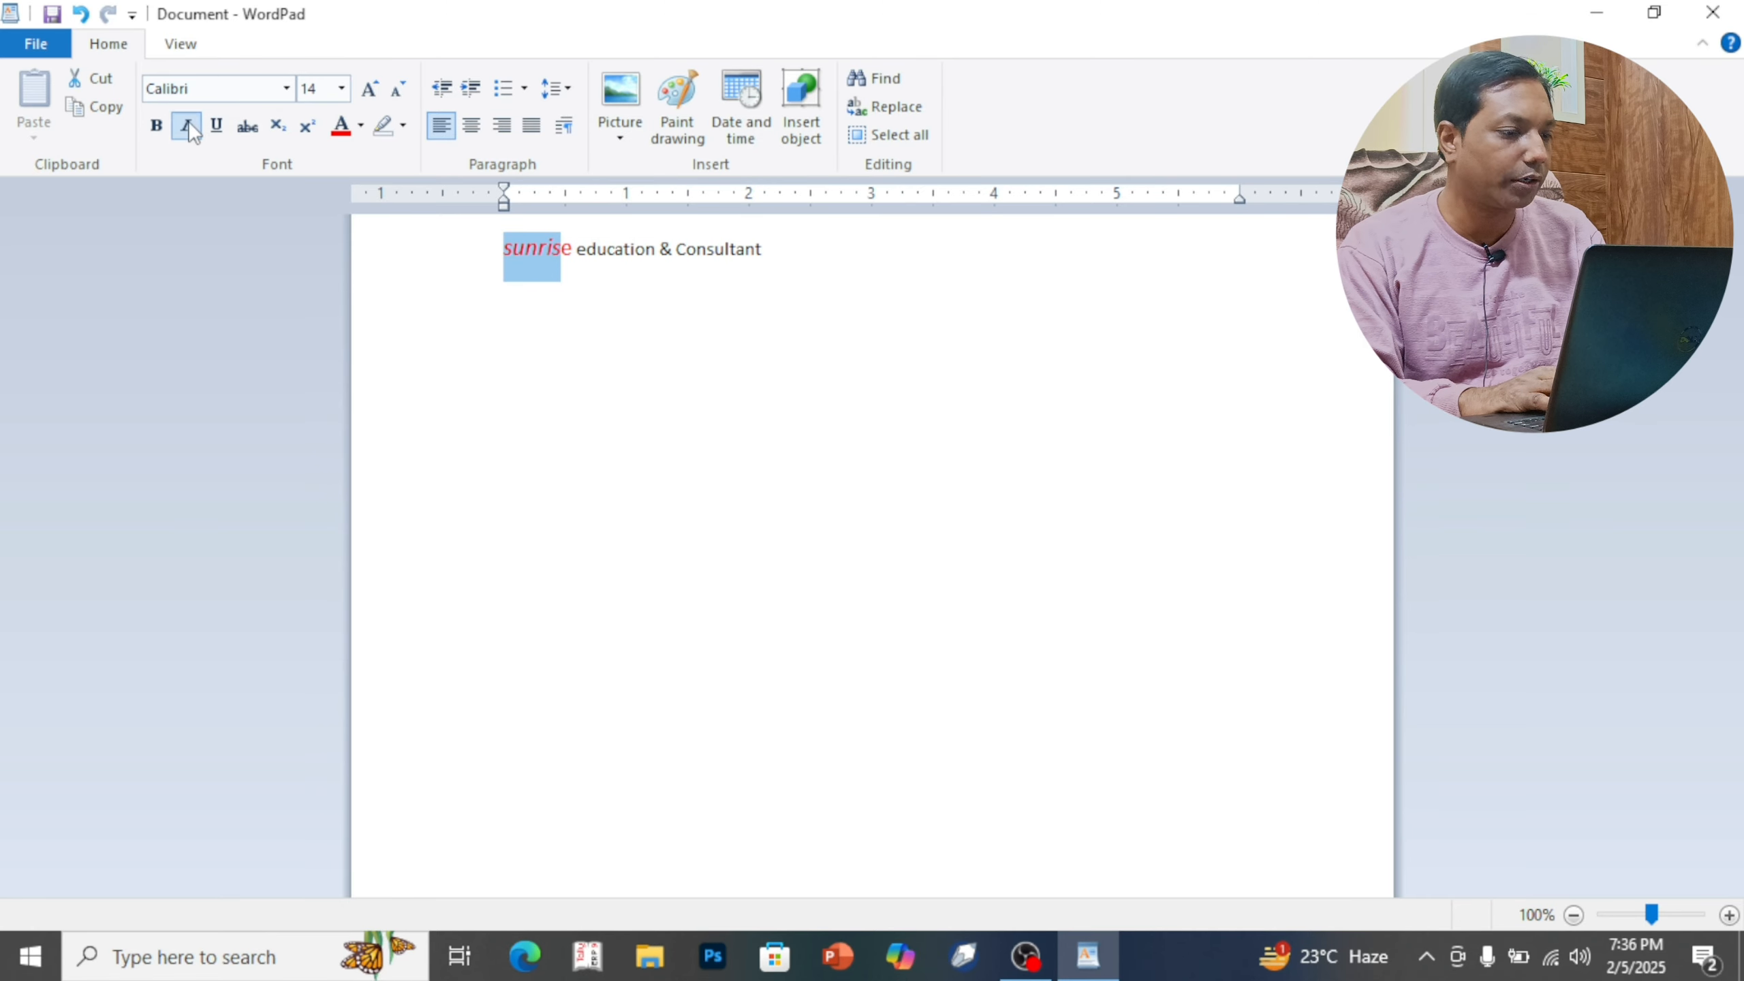
pyautogui.click(189, 127)
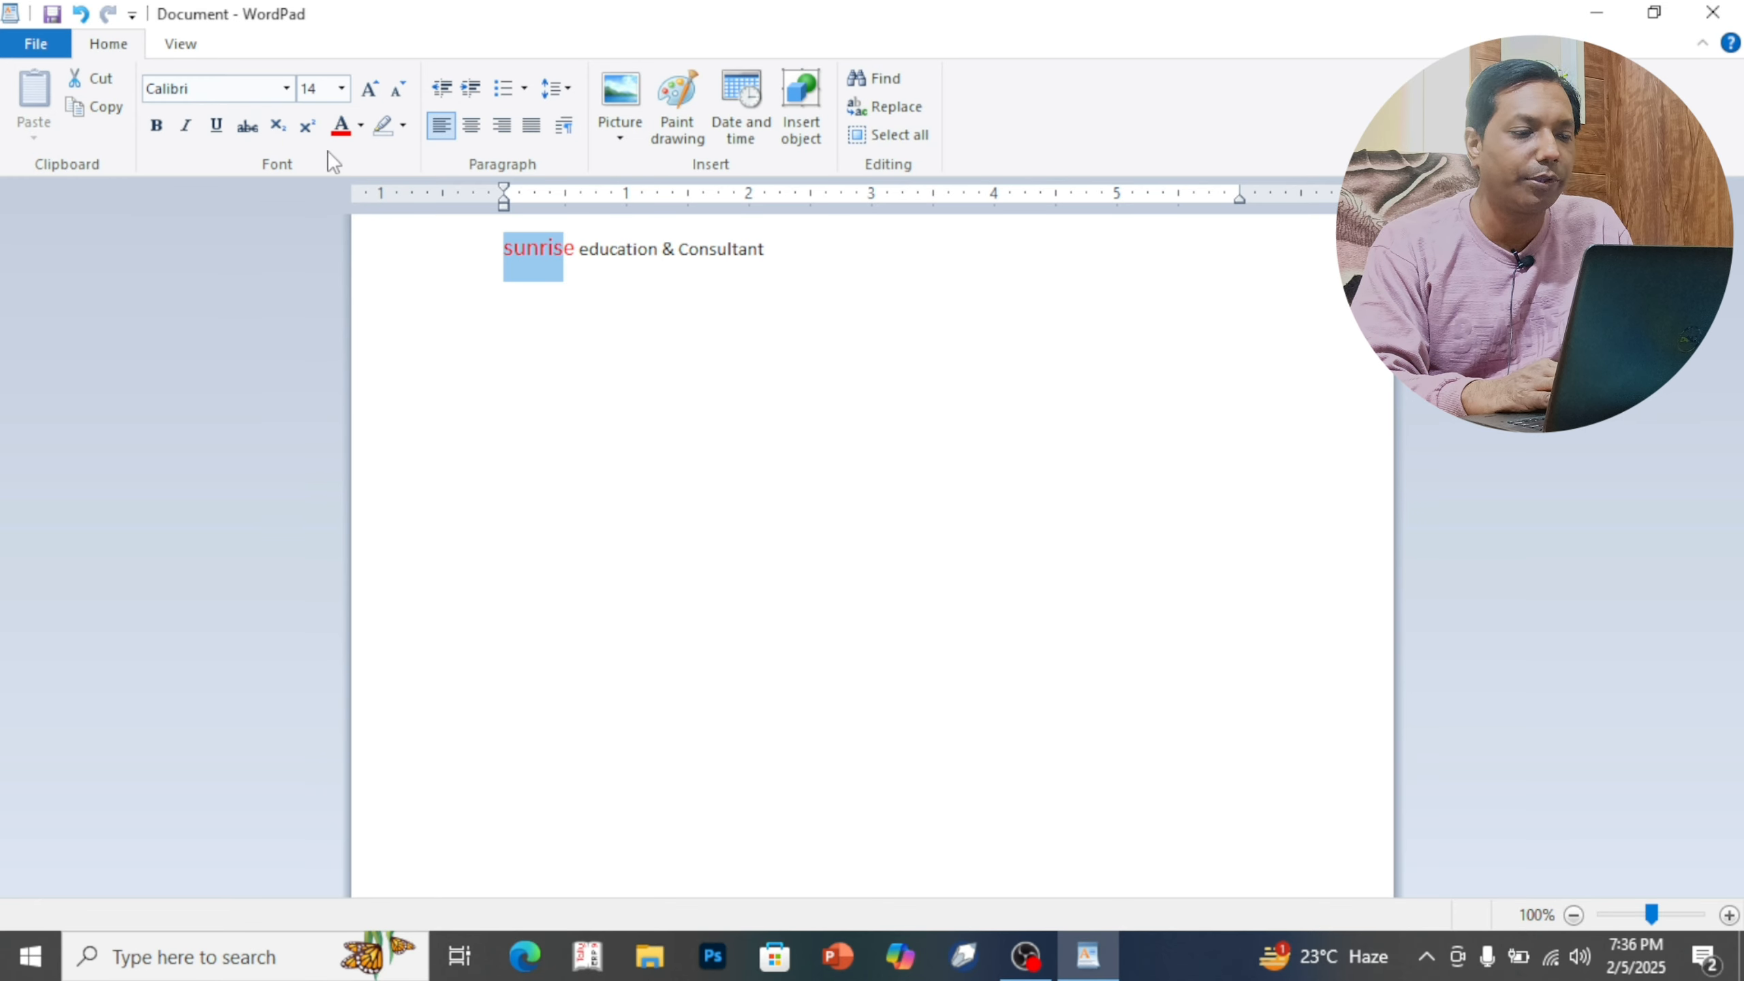
pyautogui.click(216, 129)
pyautogui.click(216, 128)
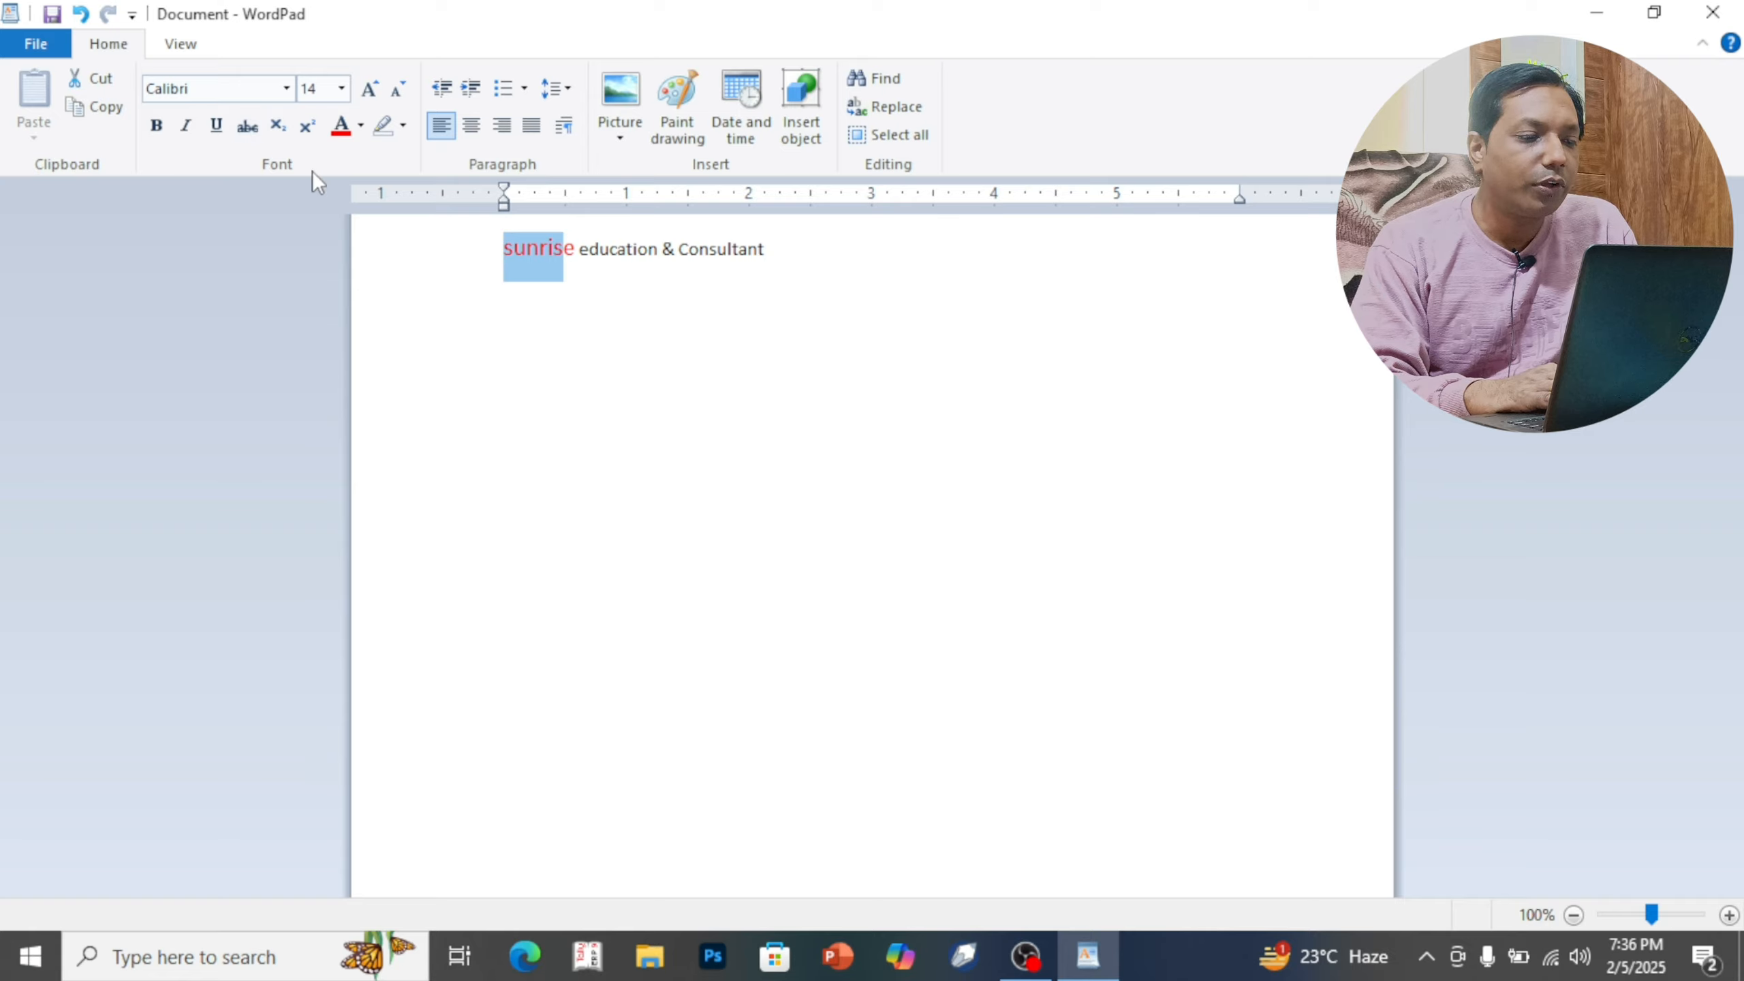
pyautogui.click(681, 280)
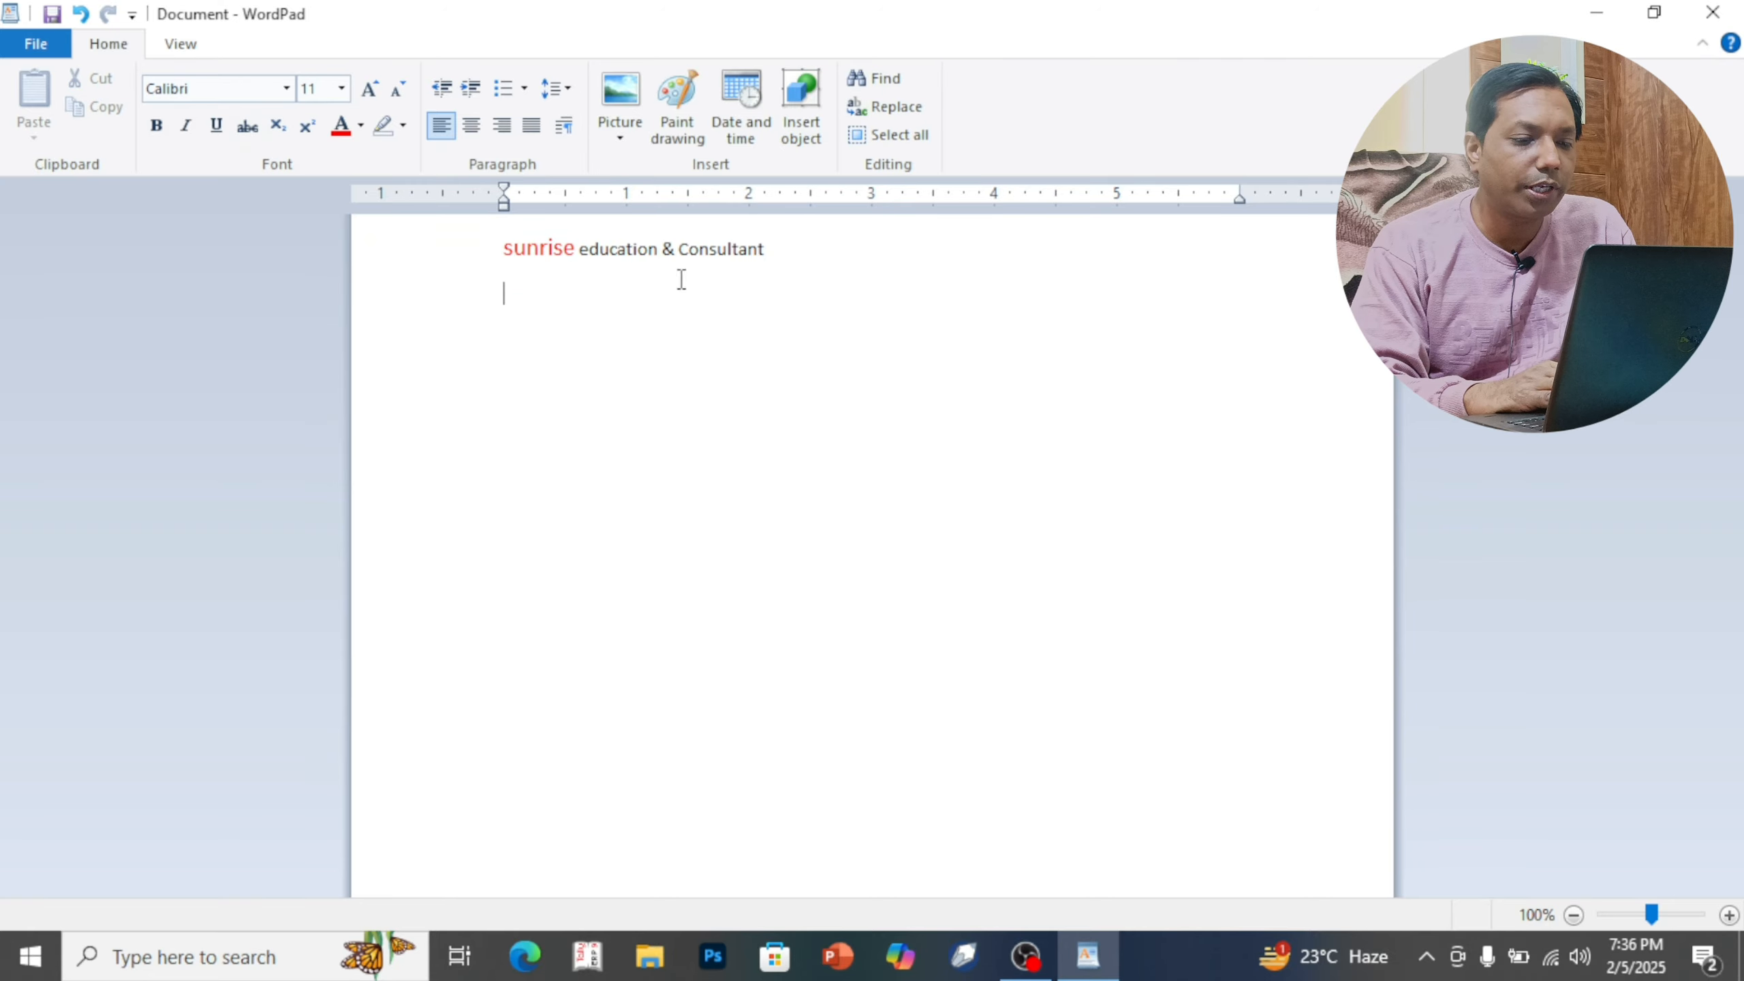
# Try strikethrough on the whole first line and on the word "education", removing it each time
pyautogui.moveTo(783, 245); pyautogui.dragTo(522, 246)
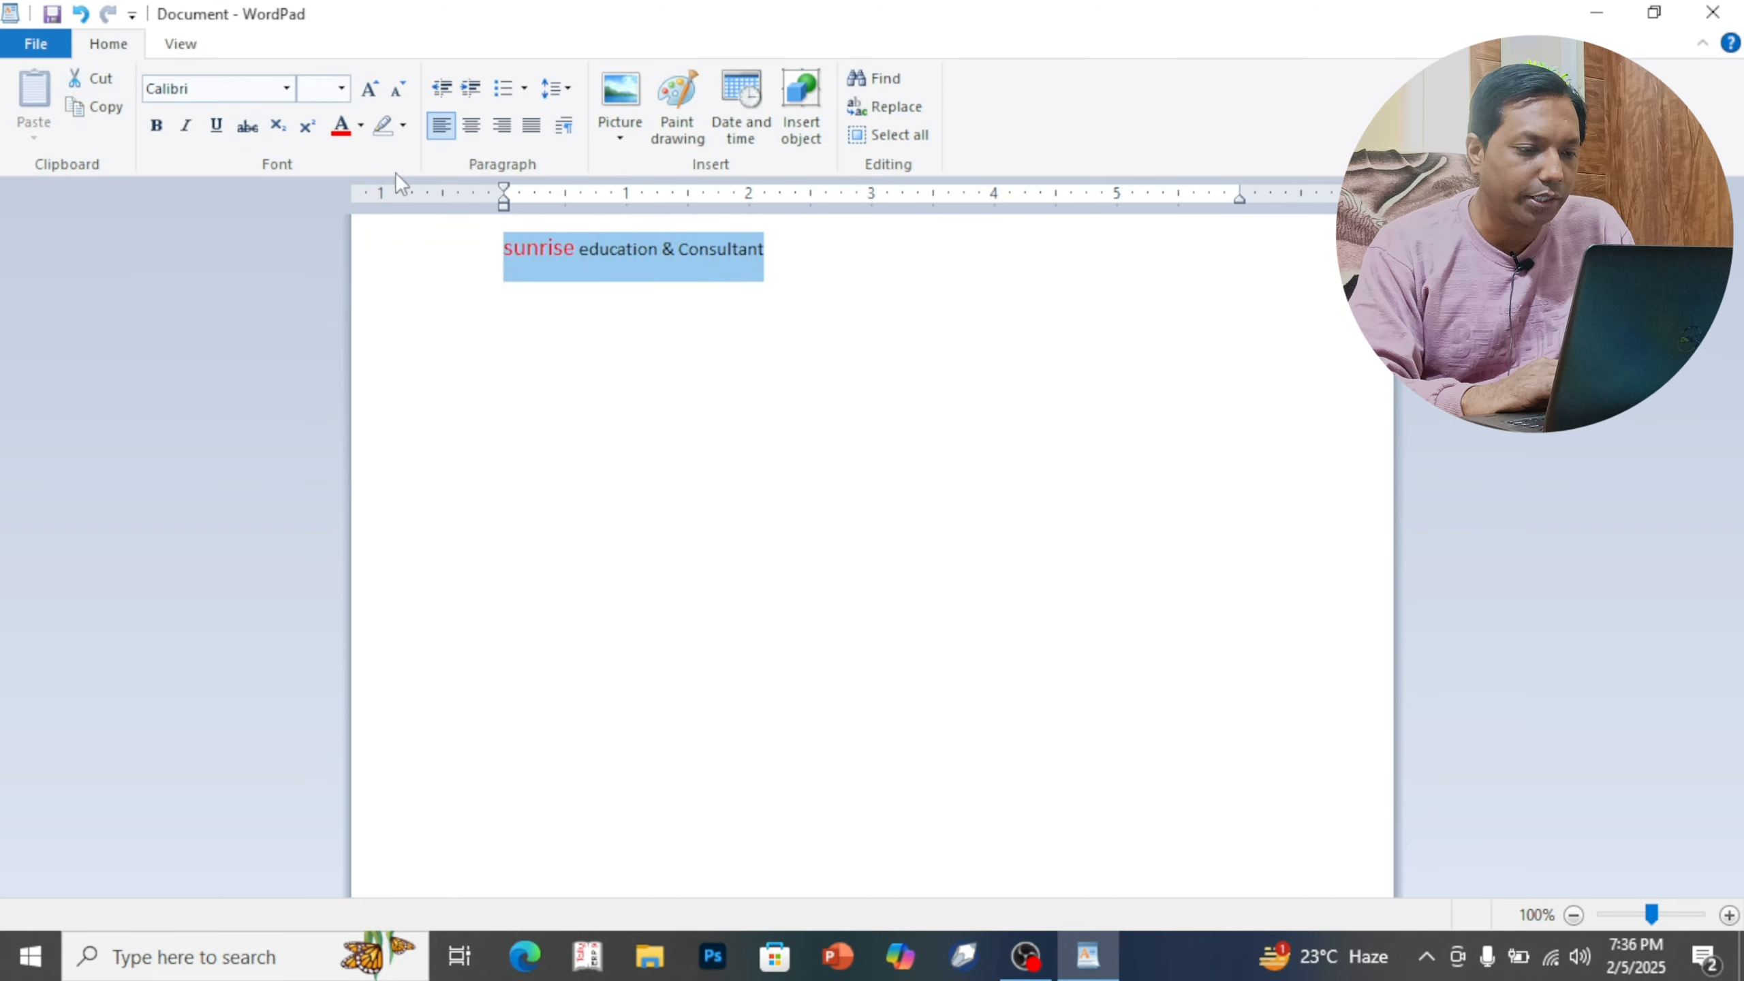
pyautogui.click(250, 127)
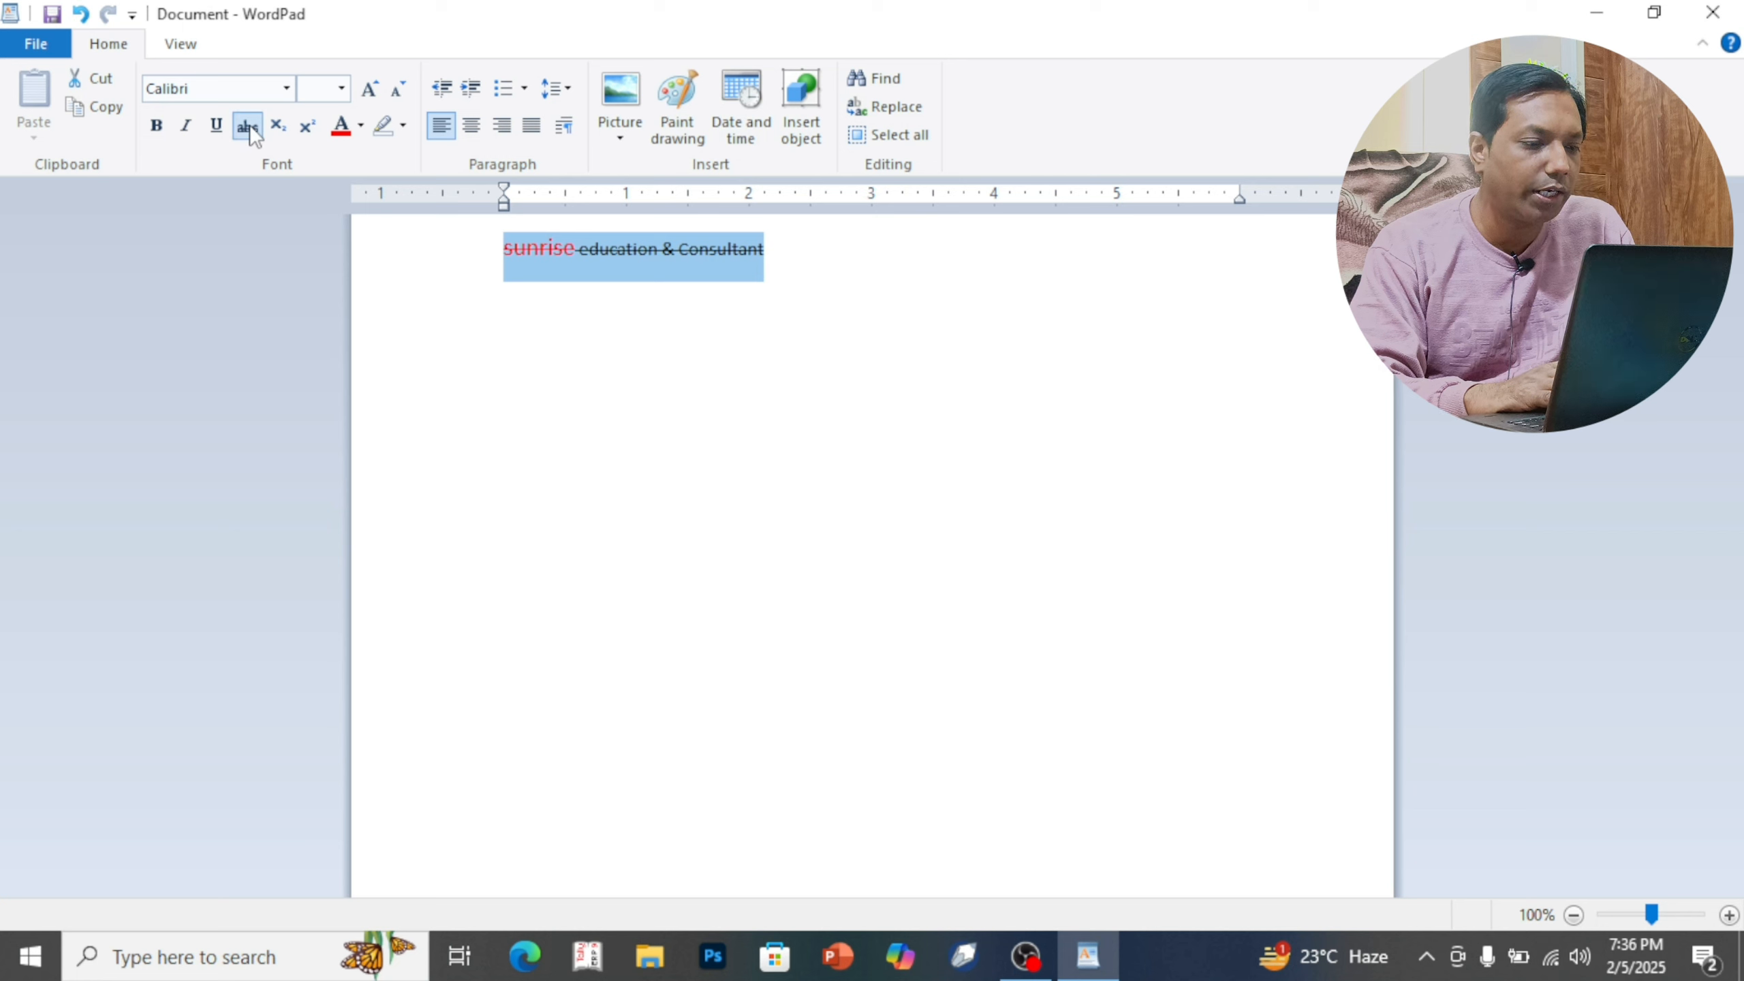
pyautogui.click(250, 126)
pyautogui.doubleClick(603, 248)
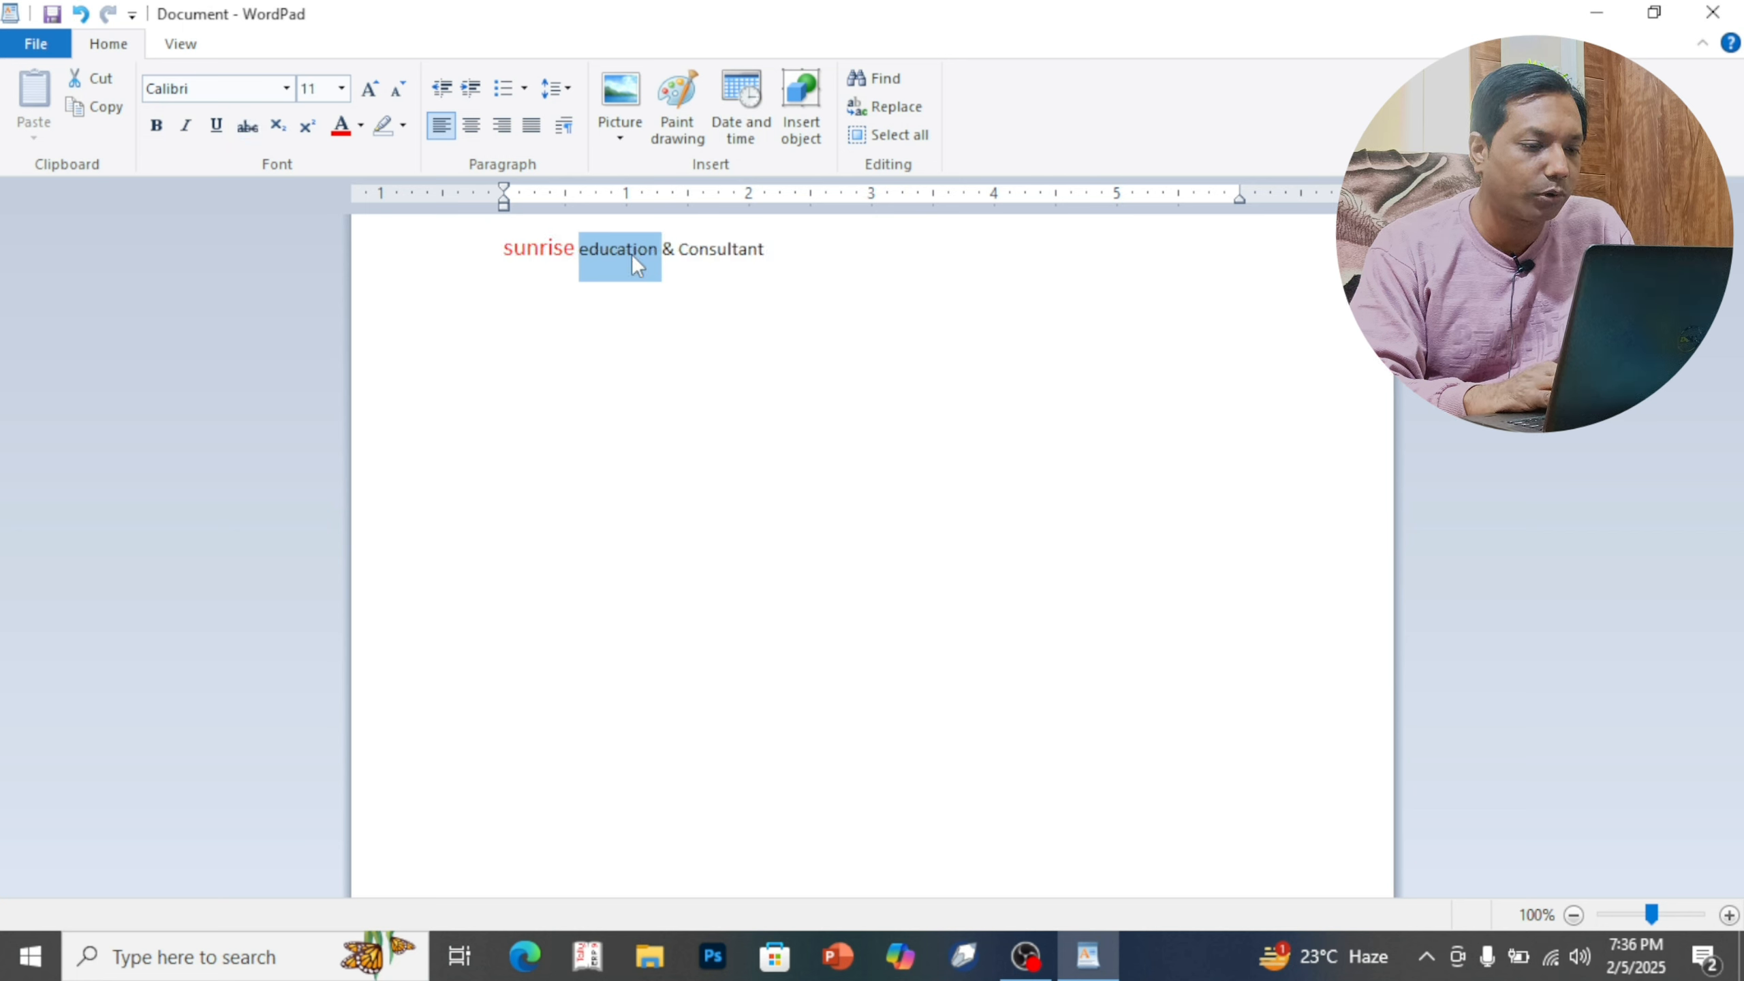
pyautogui.click(248, 128)
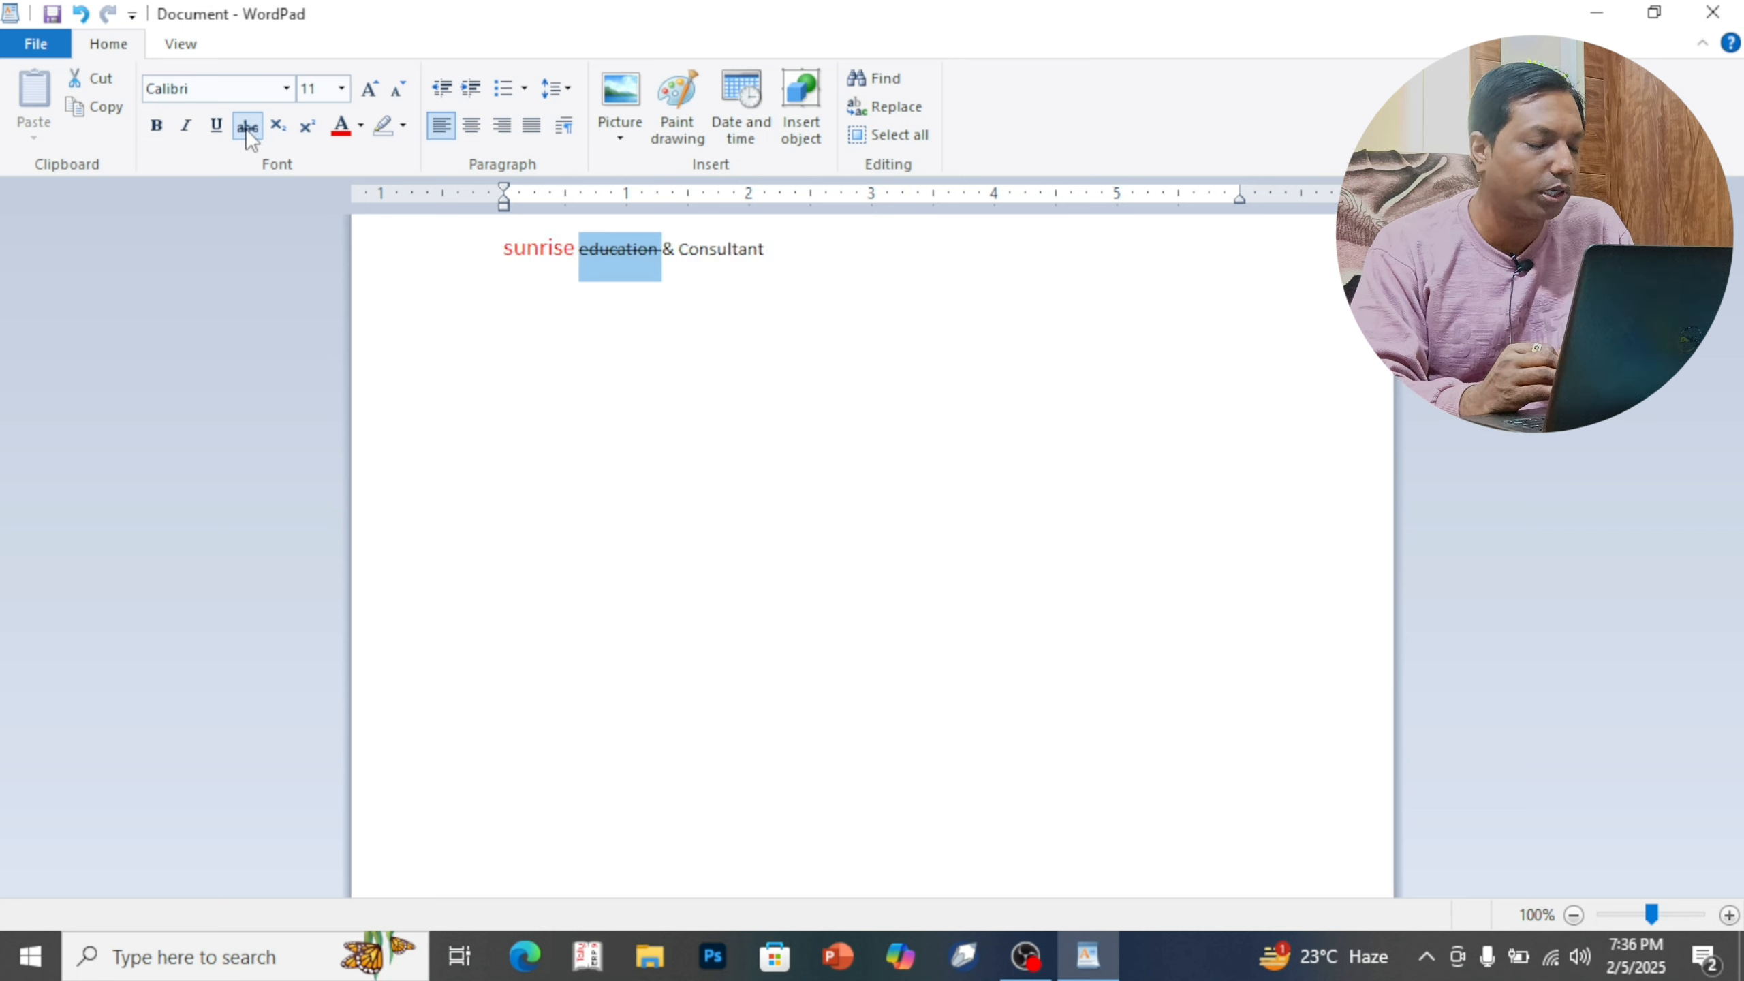
pyautogui.click(249, 128)
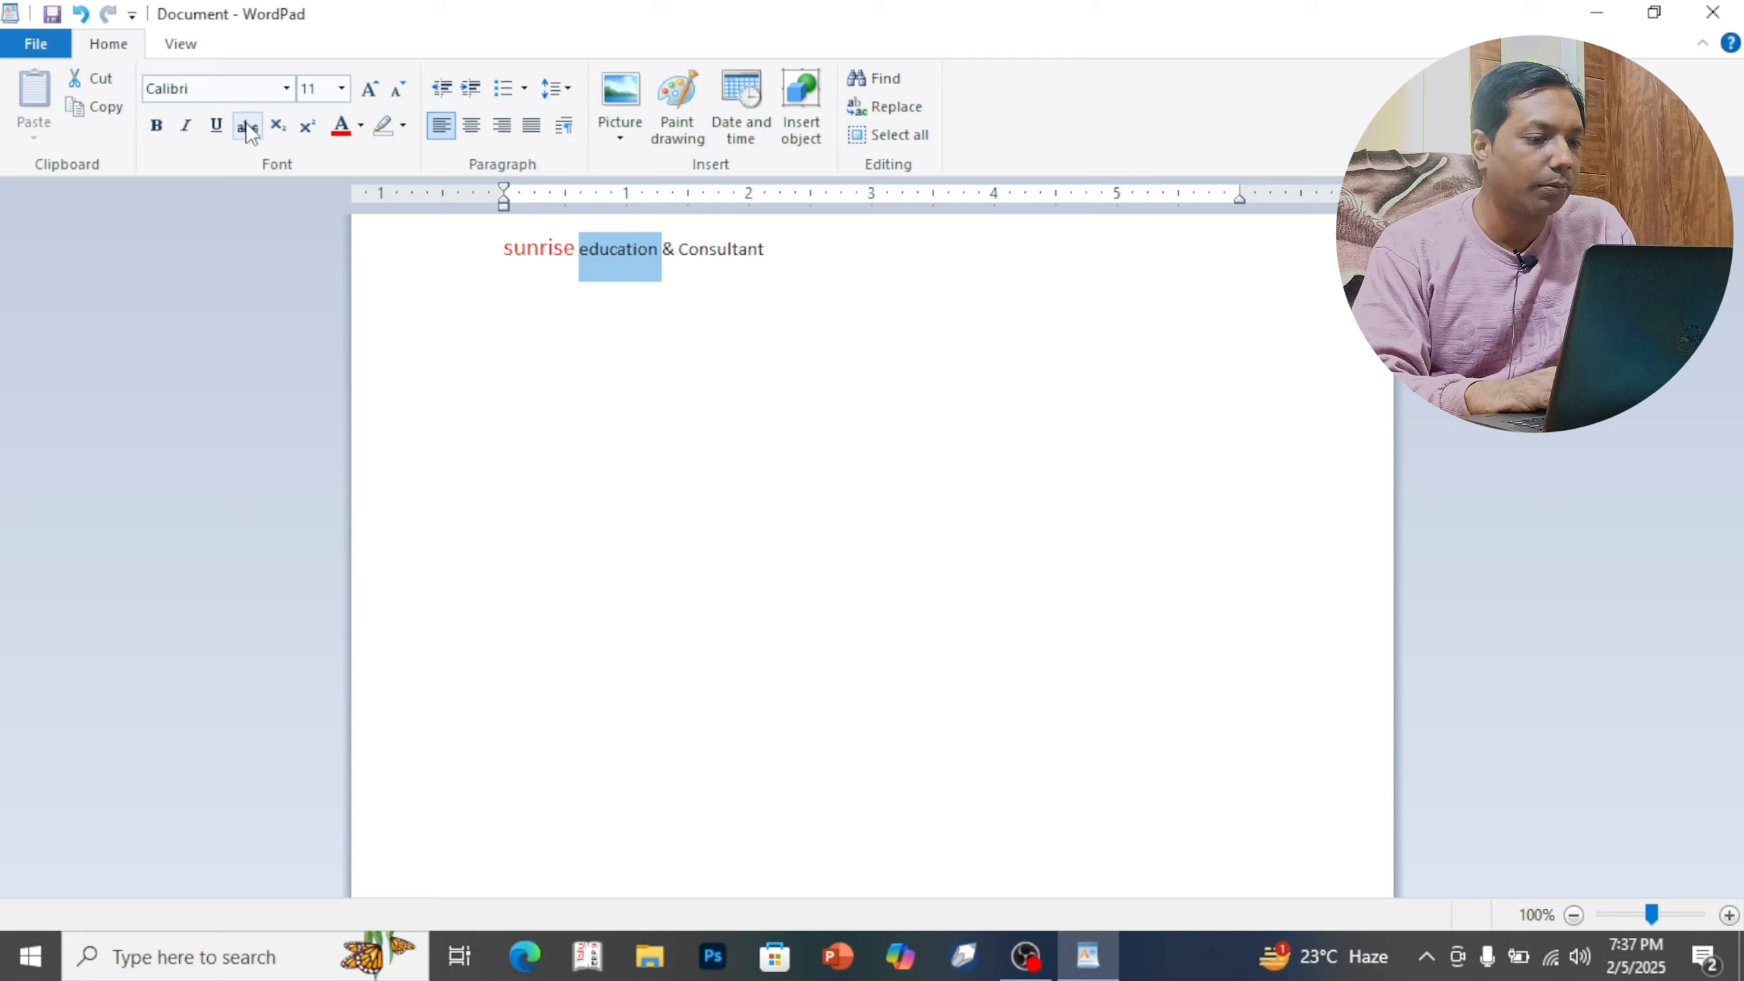
# Add a new line below "sunrise education & Consultant" containing the text "a2"
pyautogui.click(768, 256)
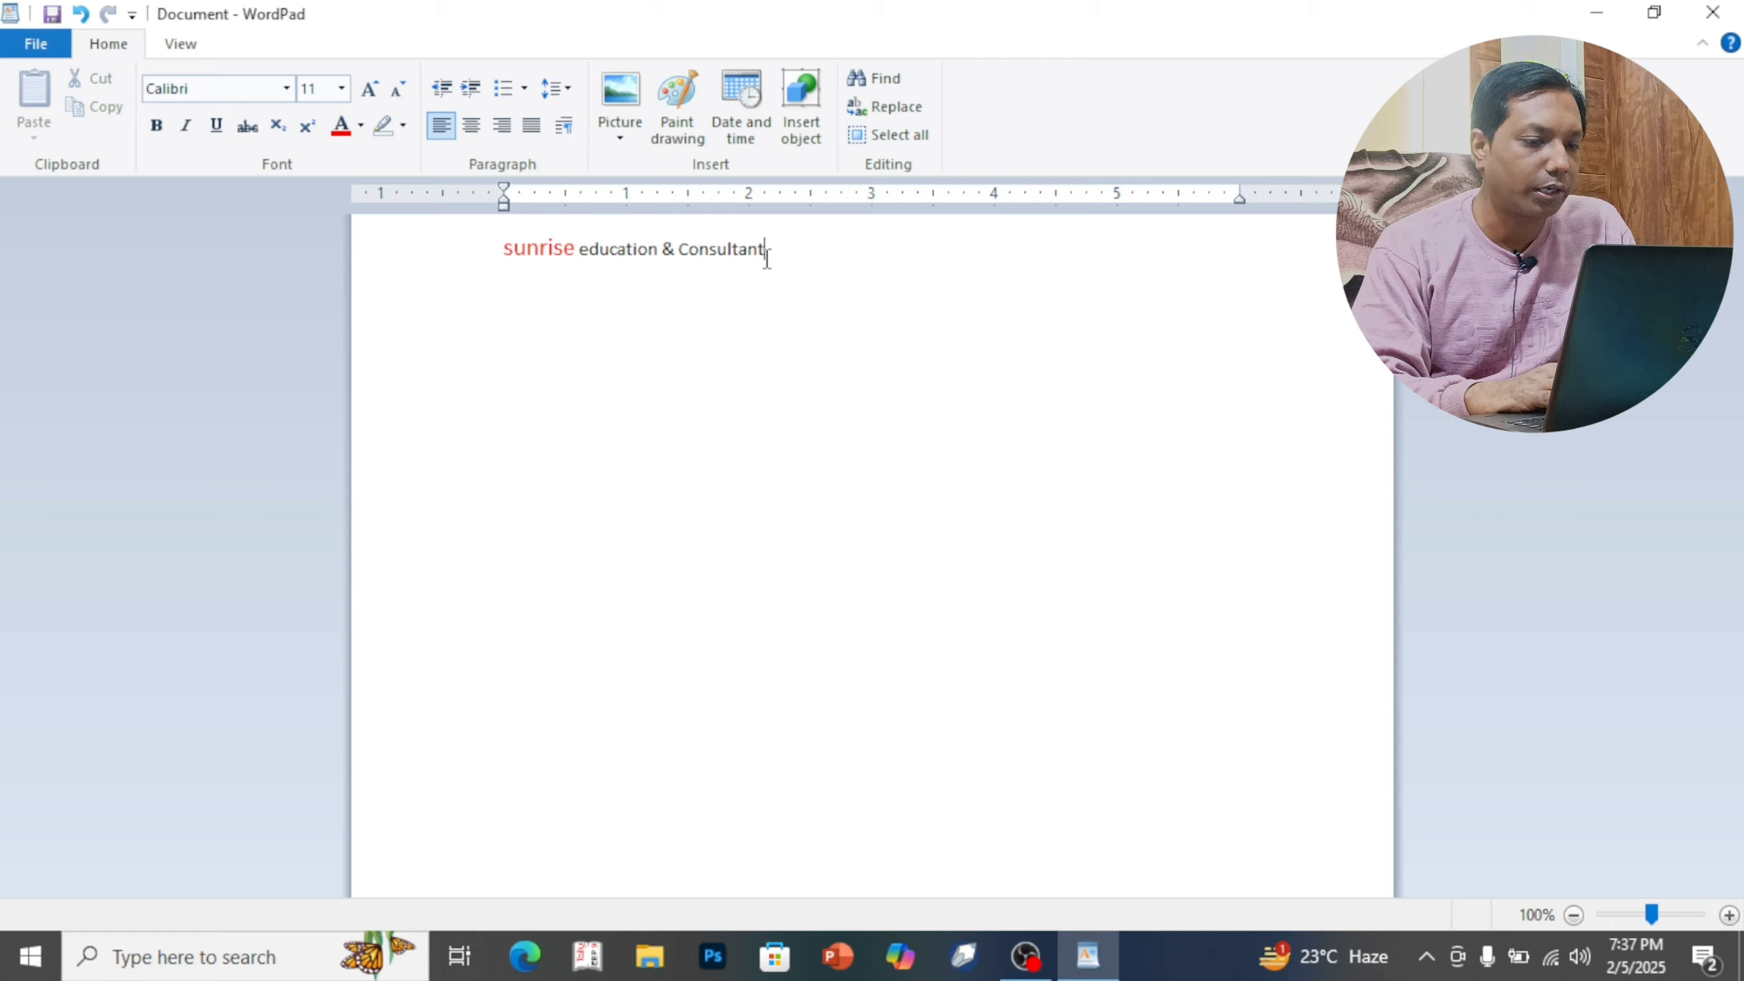
pyautogui.press('Return')
pyautogui.write('a2')
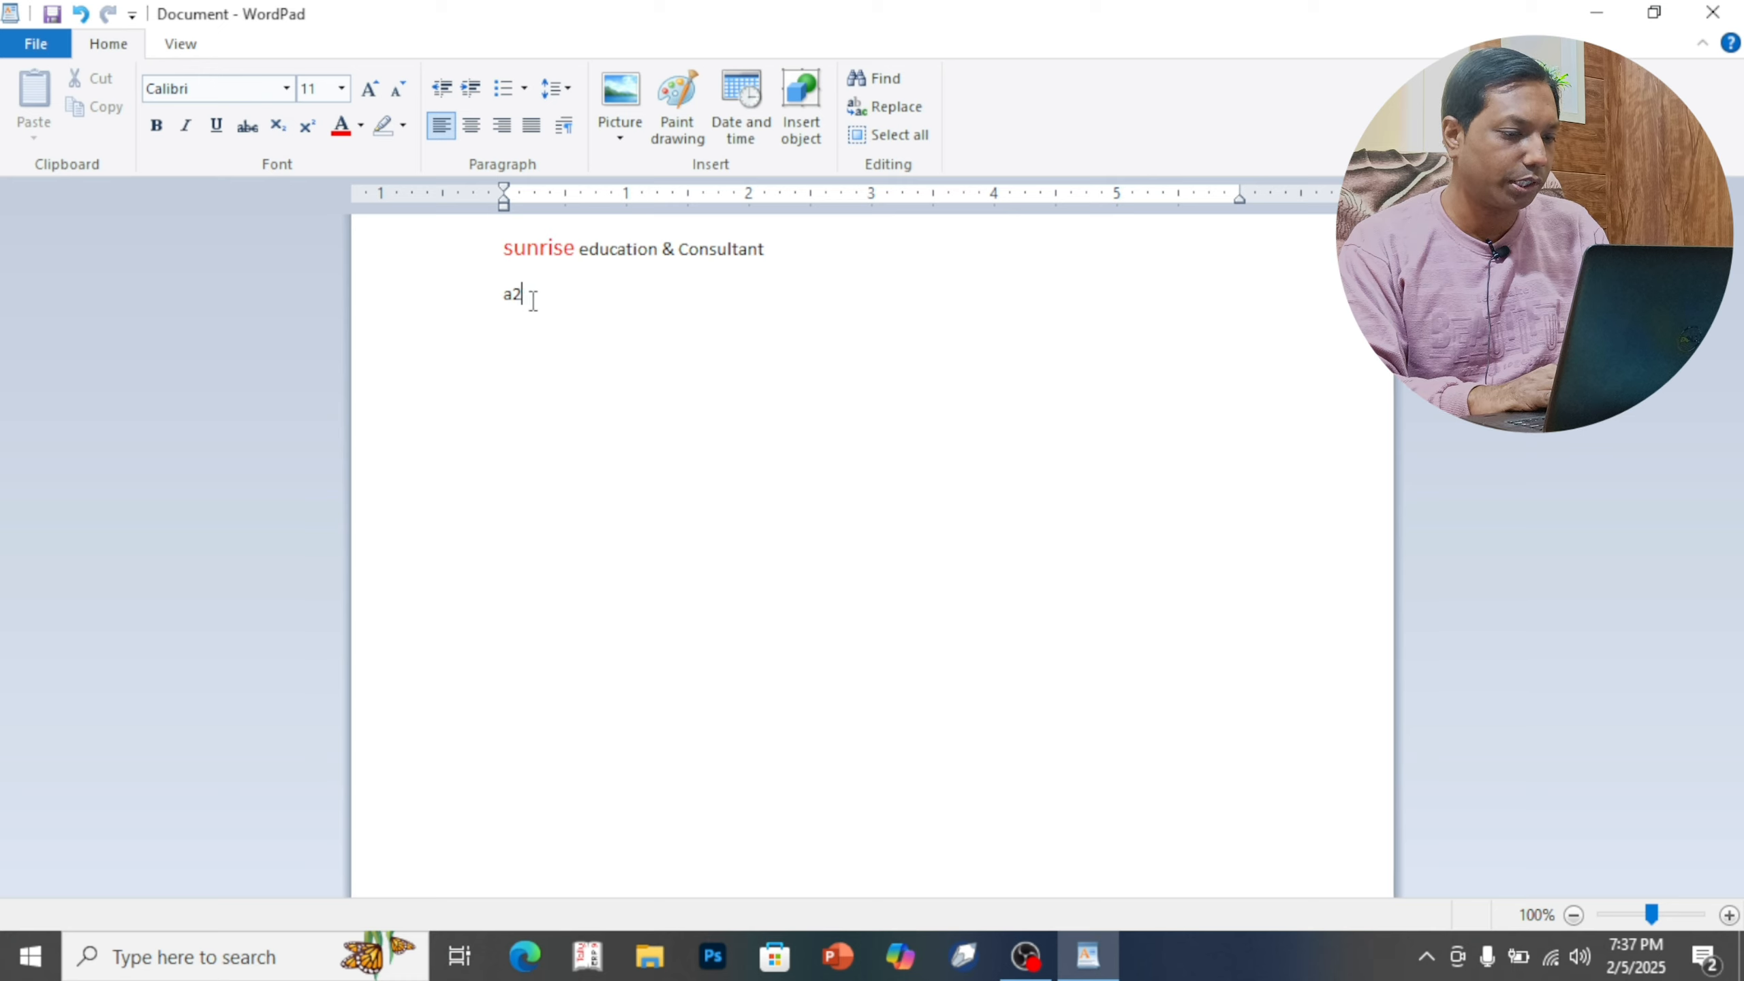
pyautogui.moveTo(534, 301); pyautogui.dragTo(469, 303)
pyautogui.write('a2')
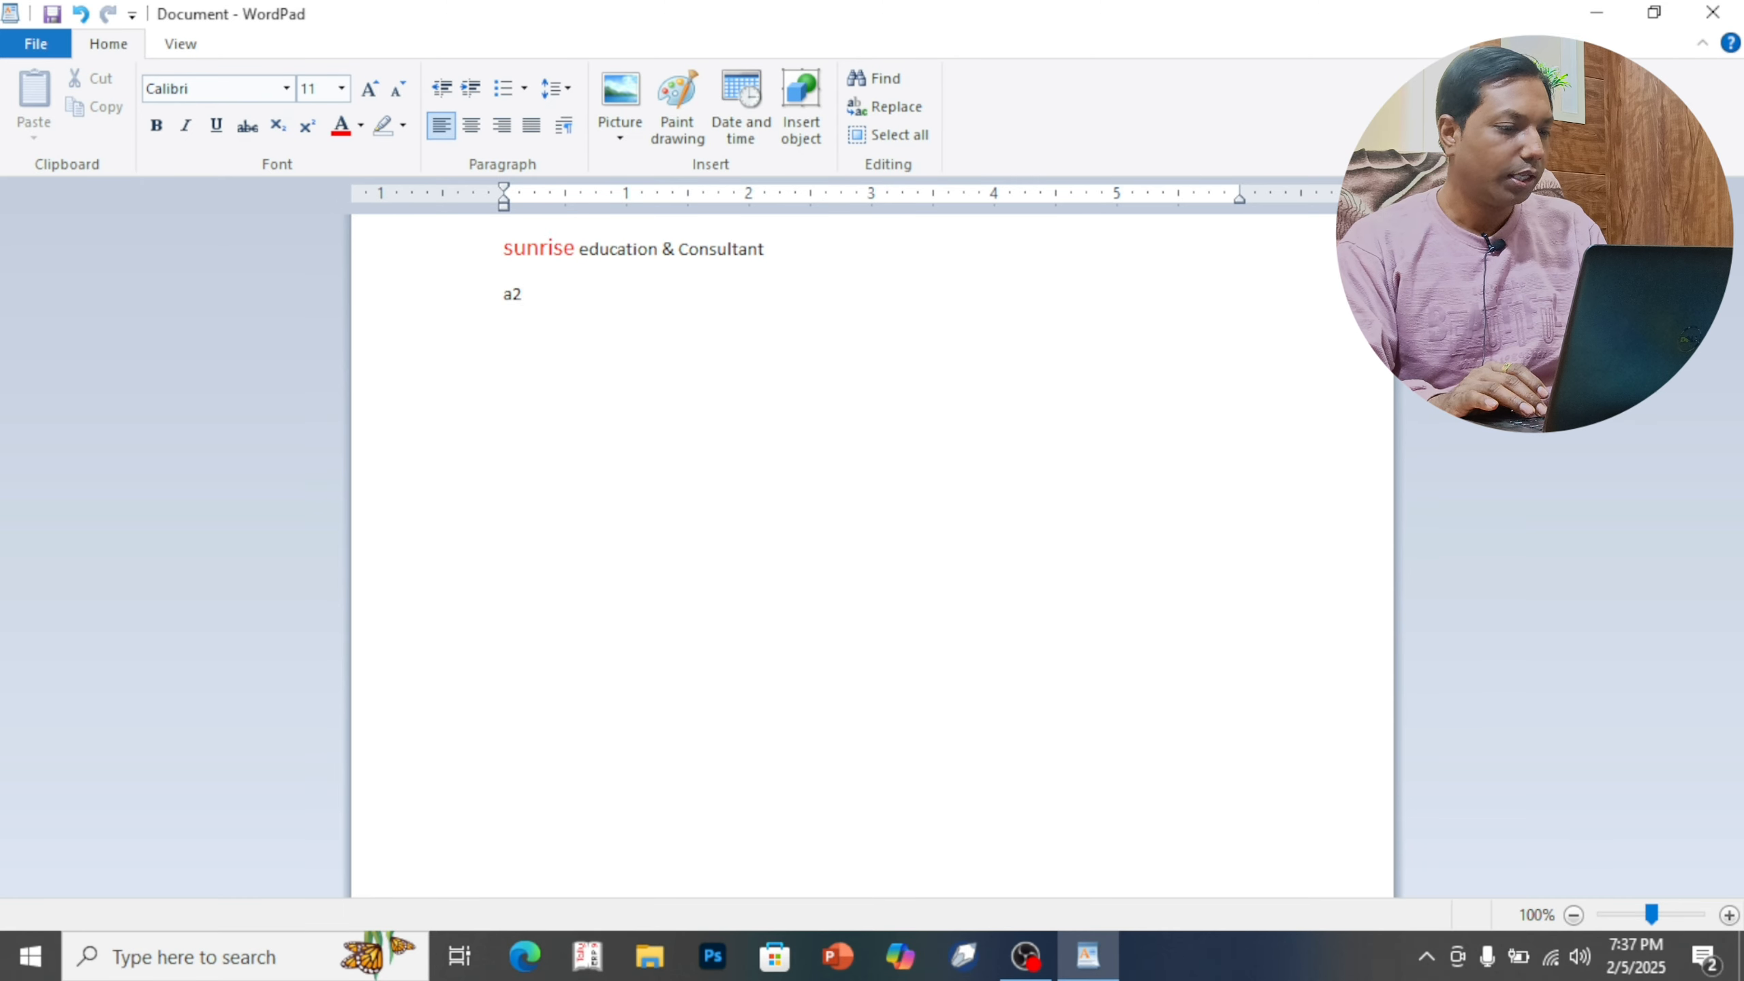
# Format the 2 in "a2" as subscript
pyautogui.hotkey('shift', 'Left')
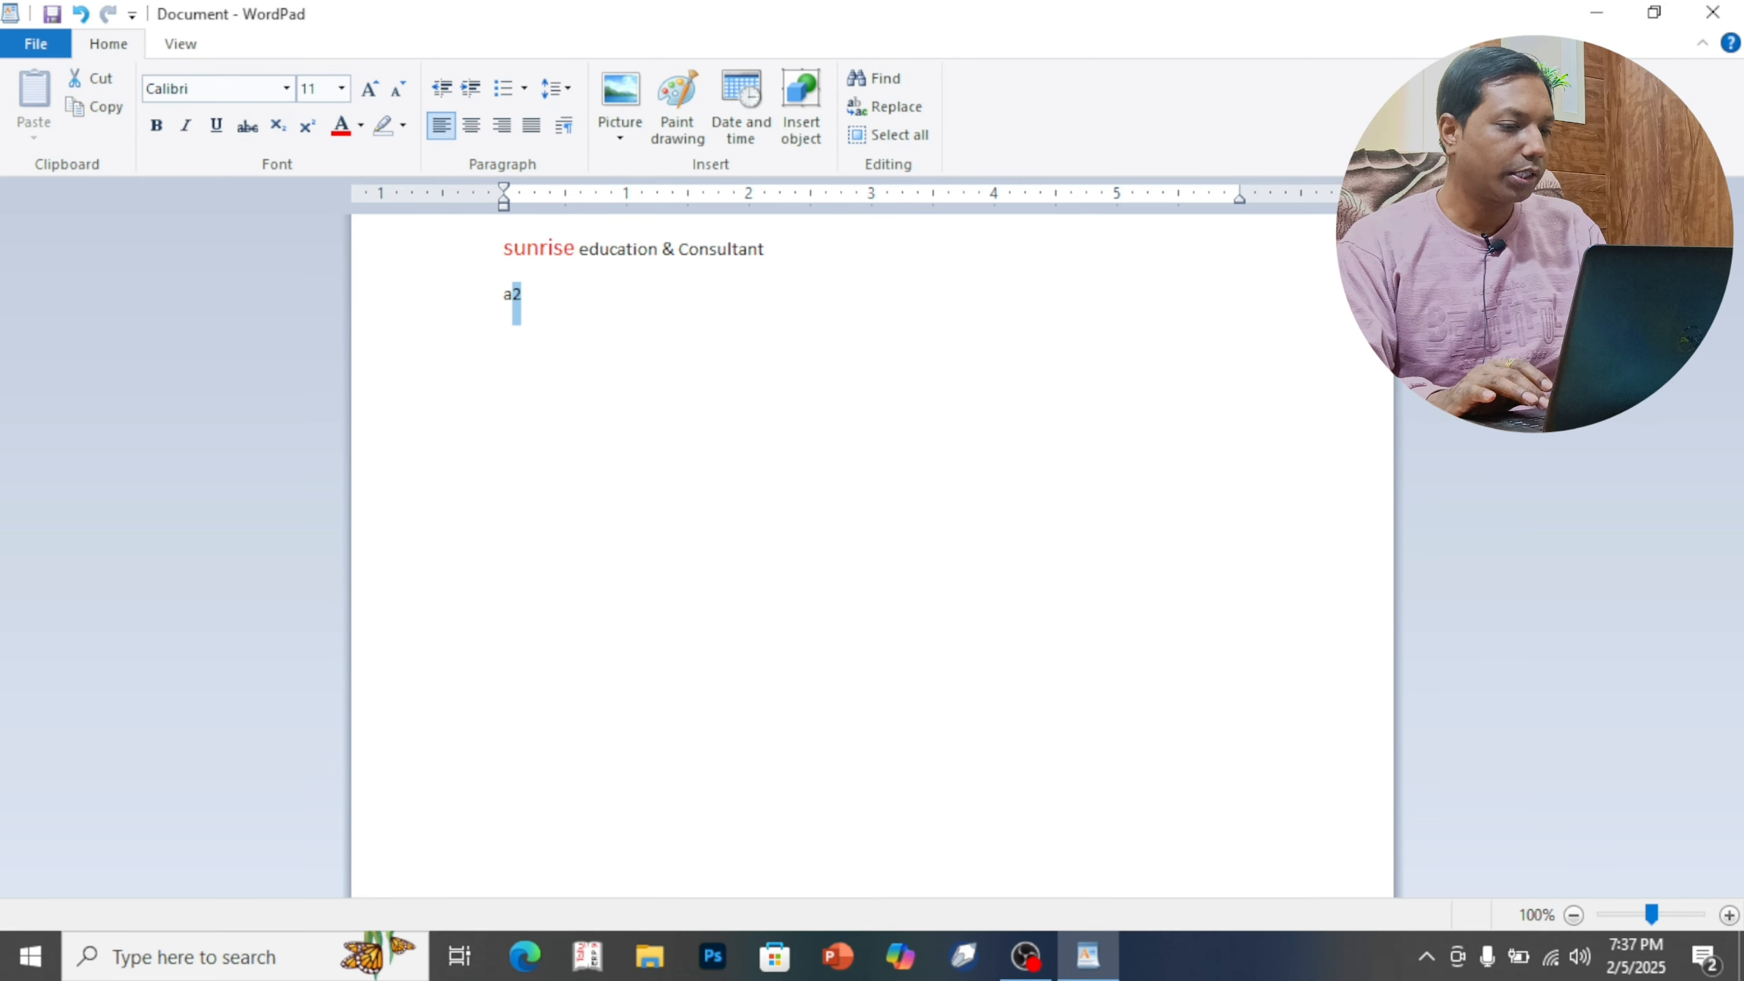
pyautogui.click(276, 126)
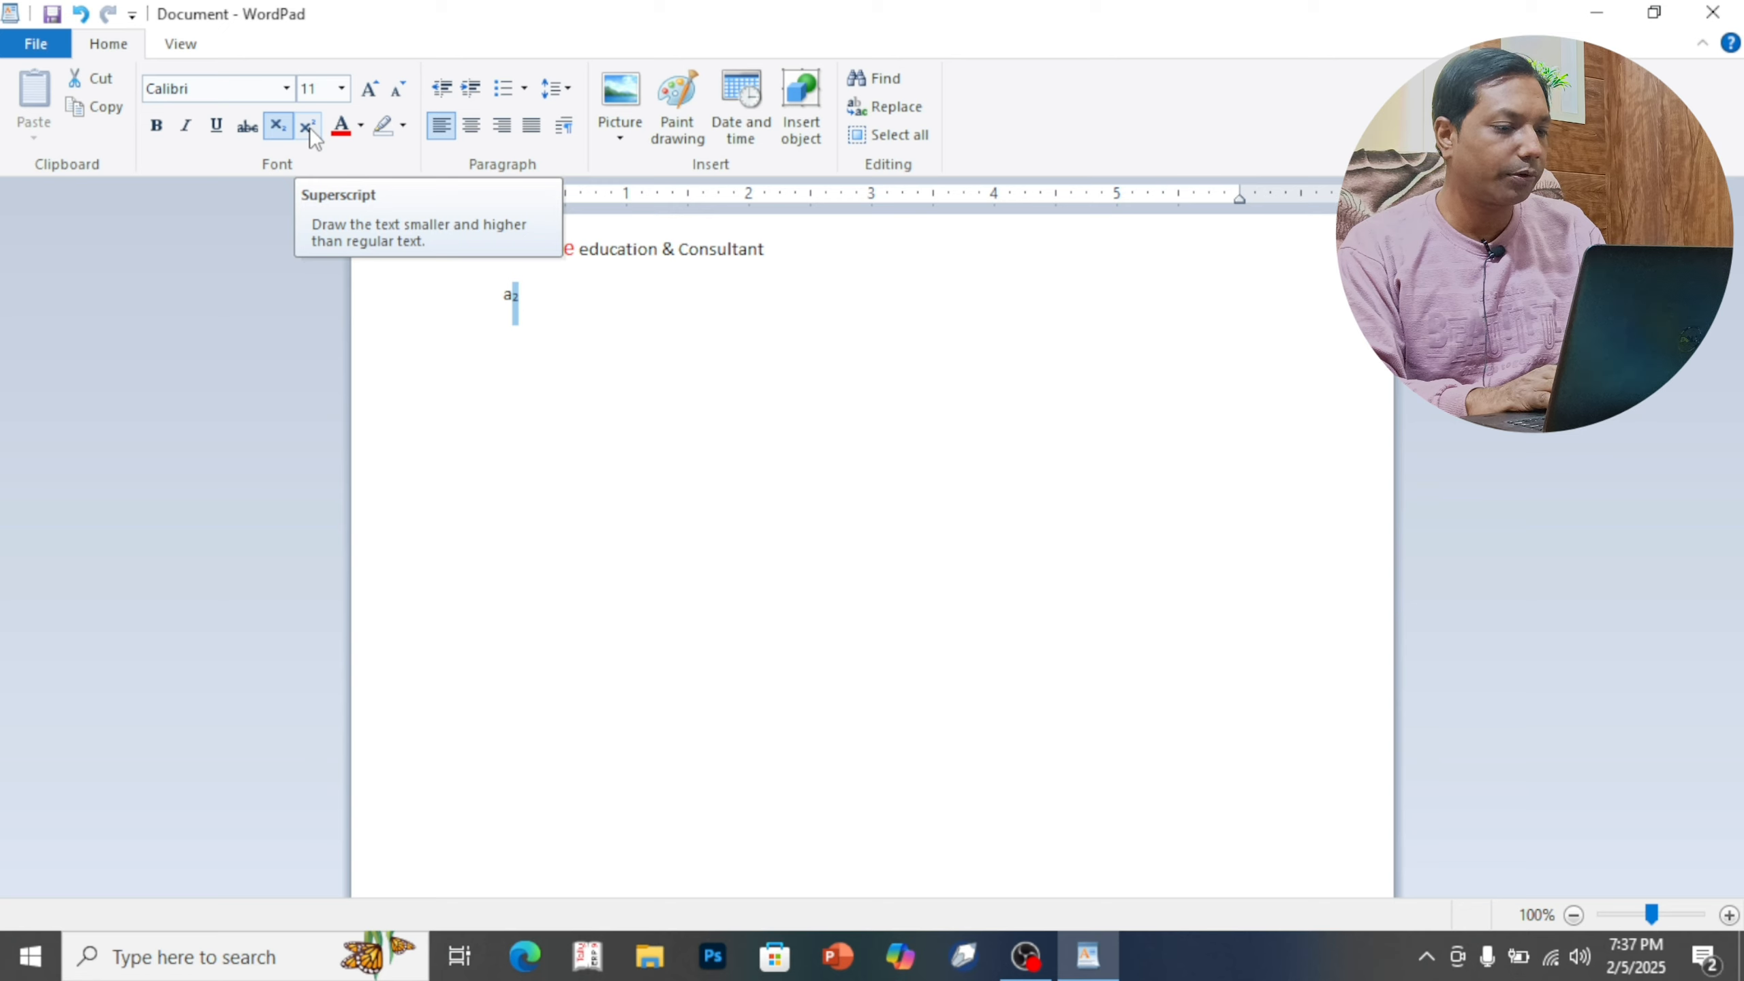
pyautogui.click(572, 309)
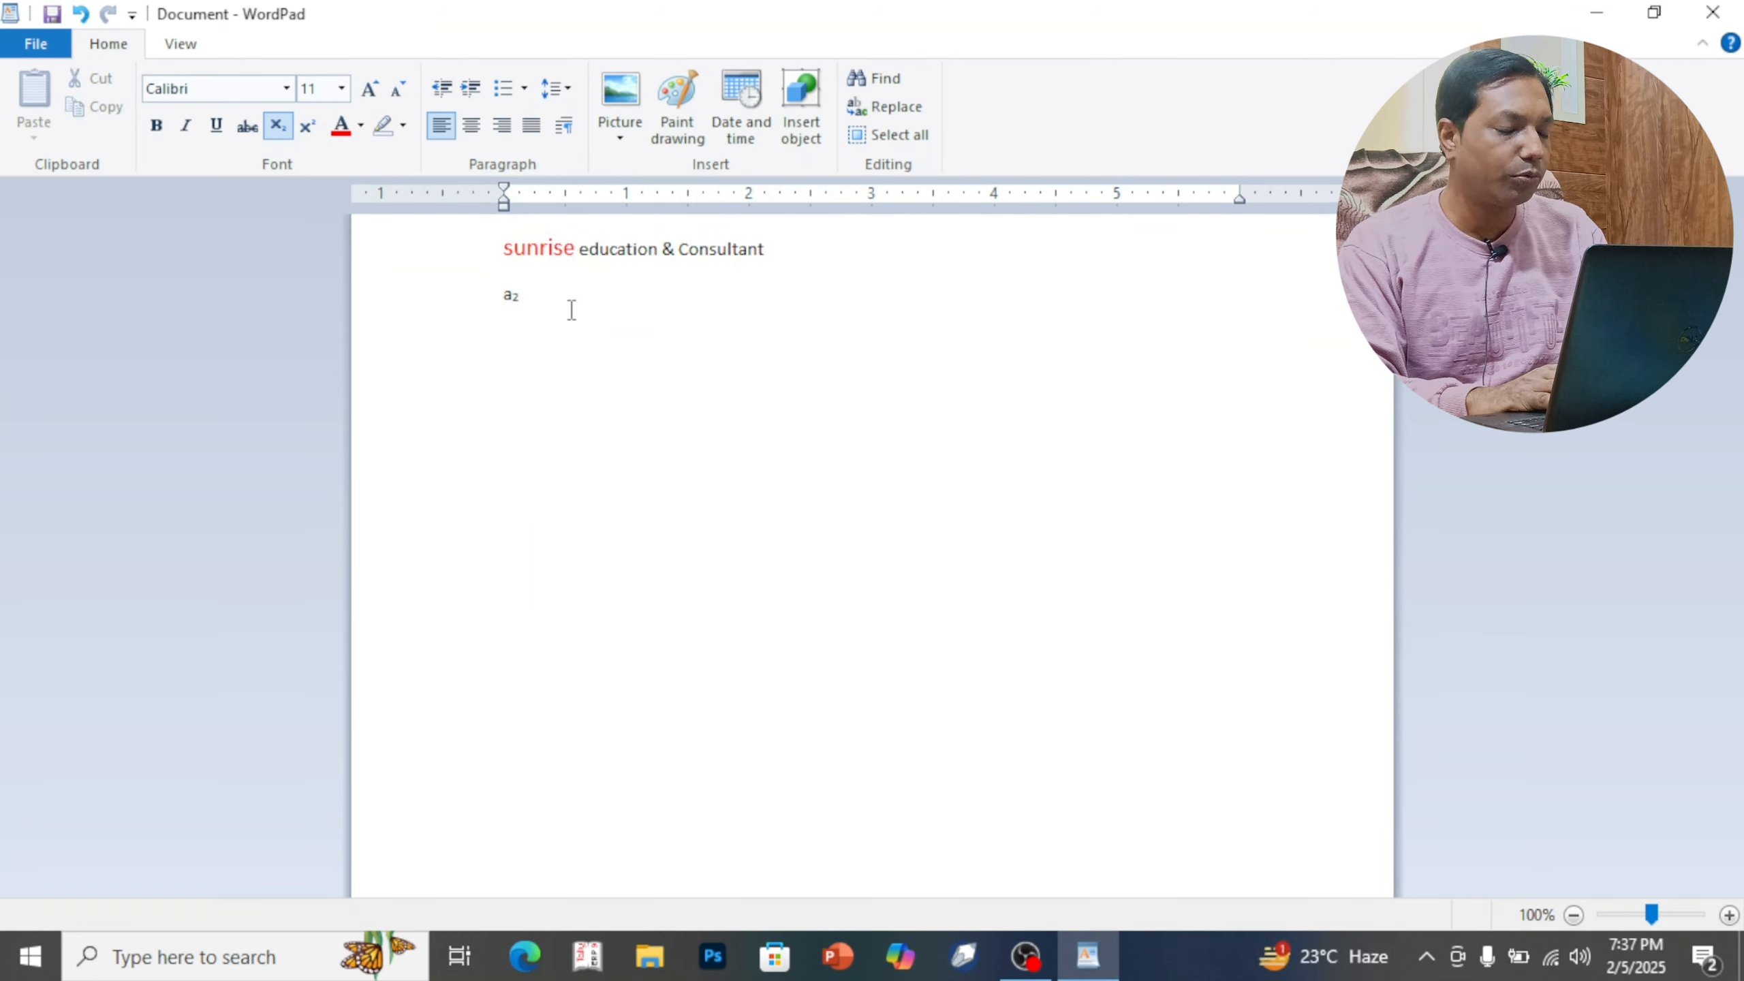
# Format the 2 after "a" as superscript and switch superscript off at the end of the line
pyautogui.hotkey('shift', 'Left')
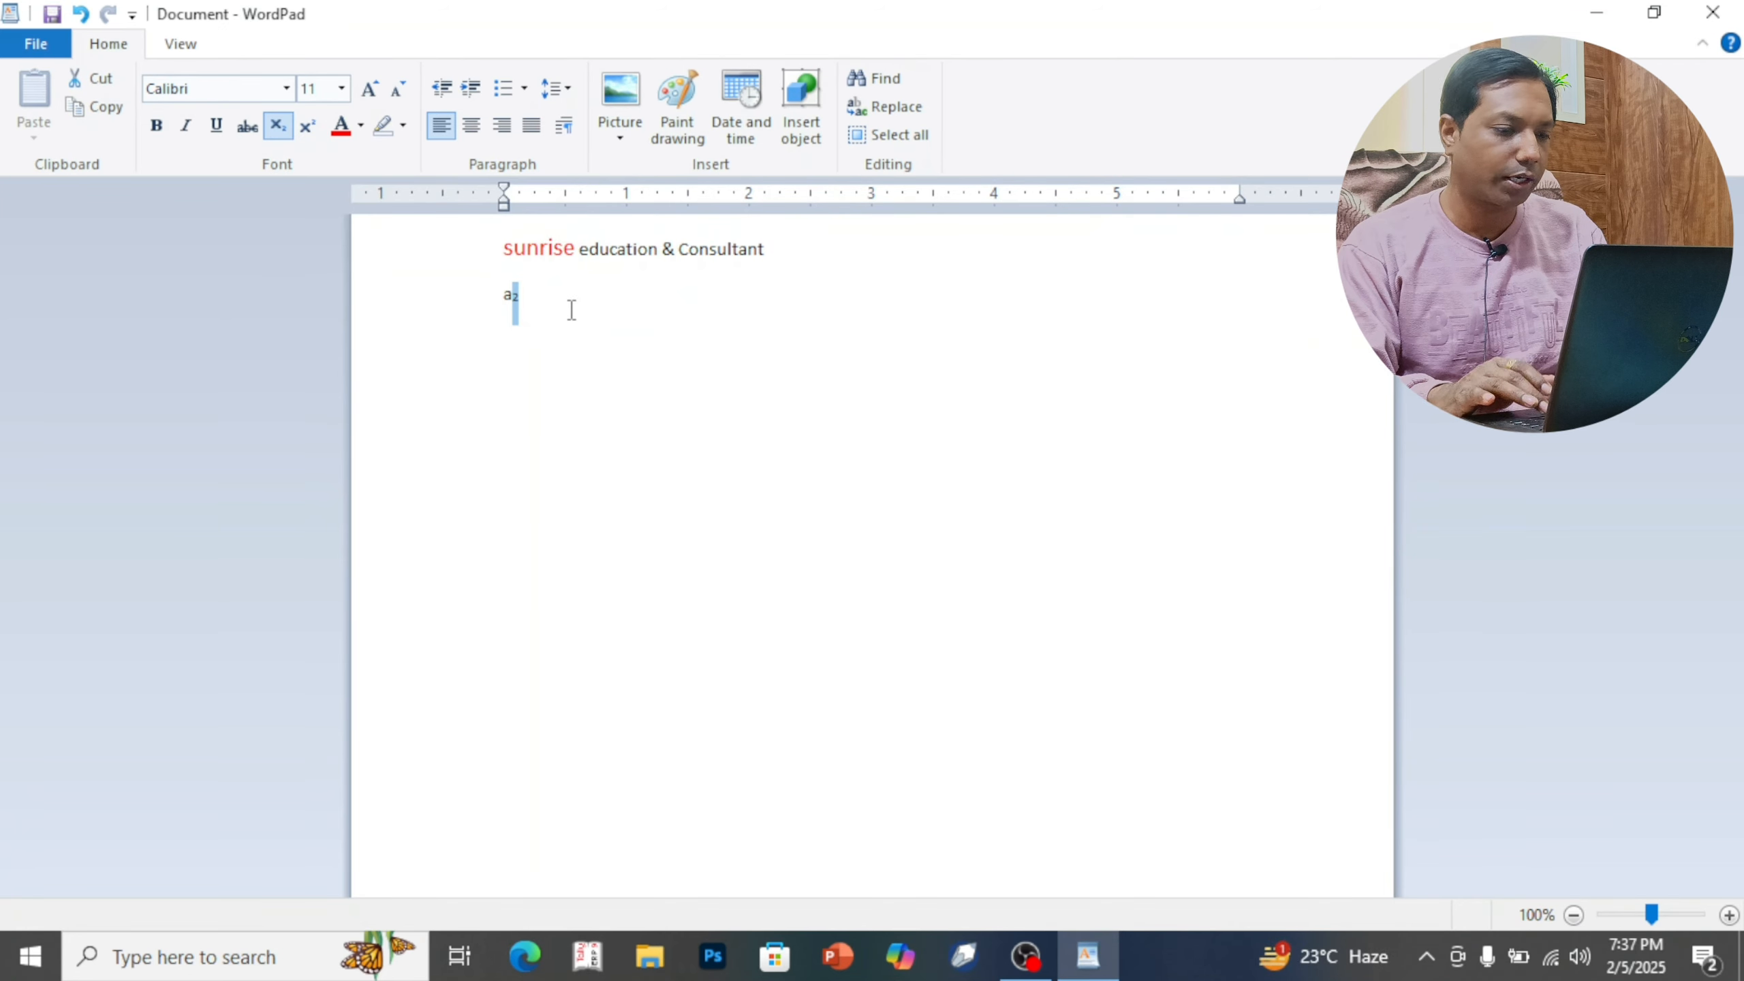
pyautogui.click(313, 125)
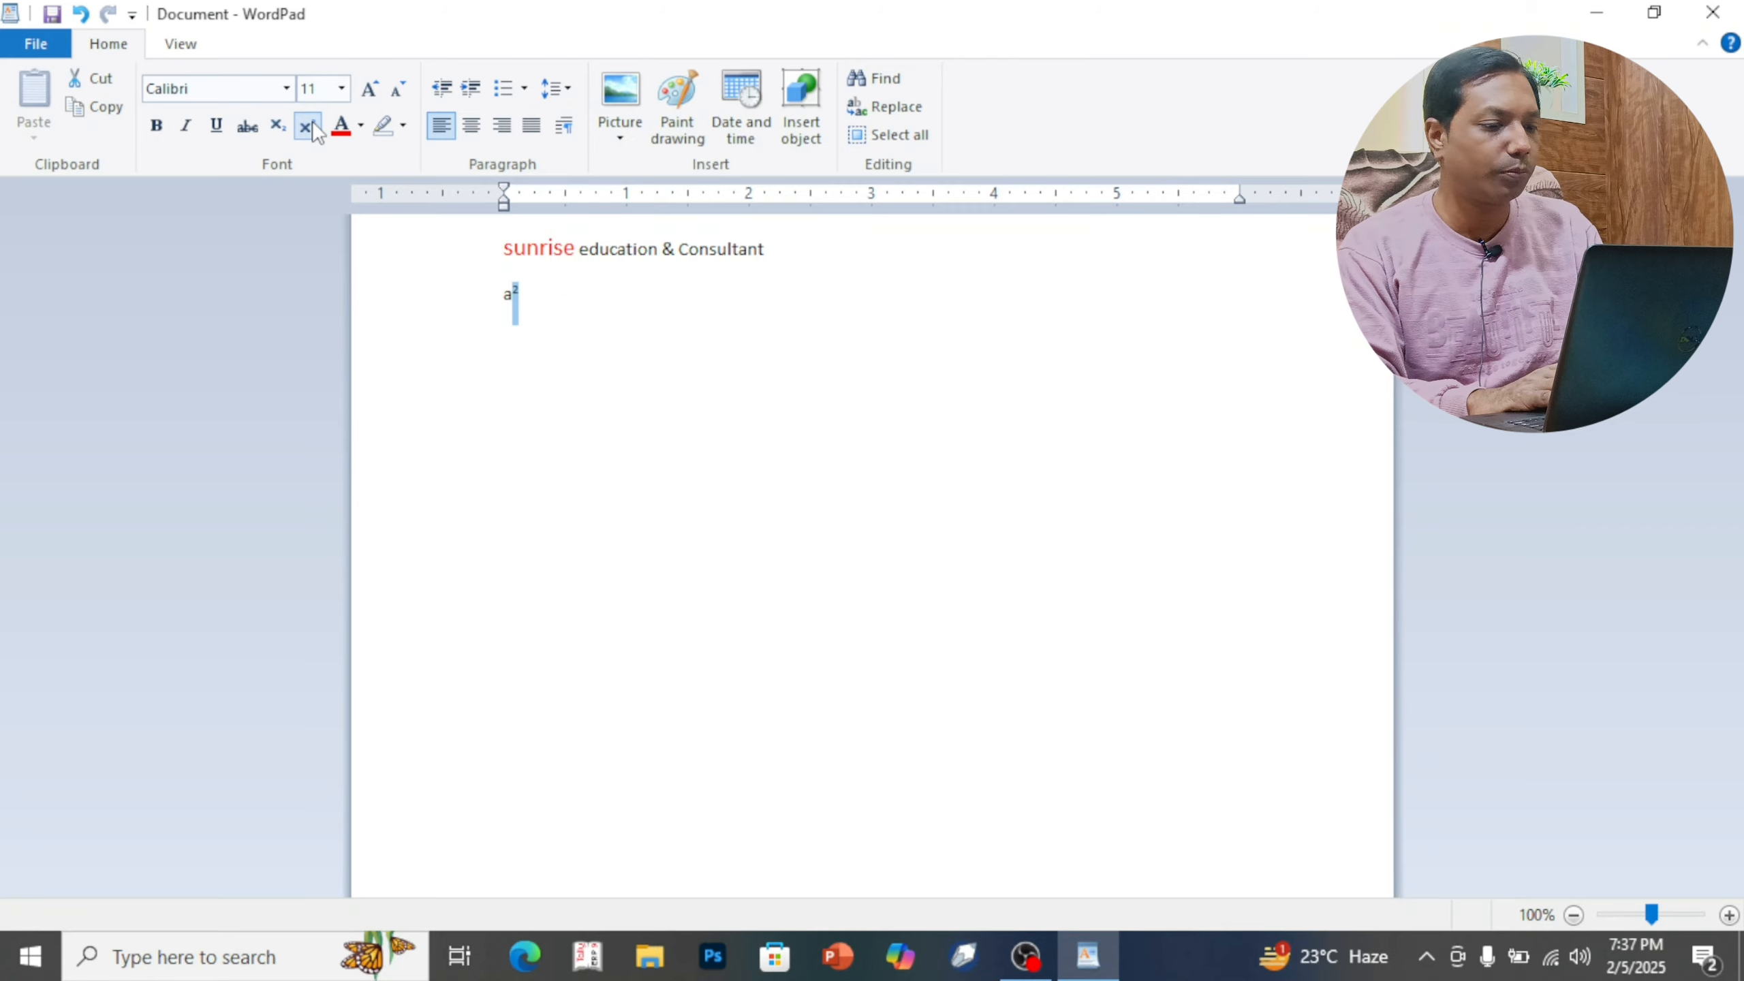
pyautogui.click(558, 313)
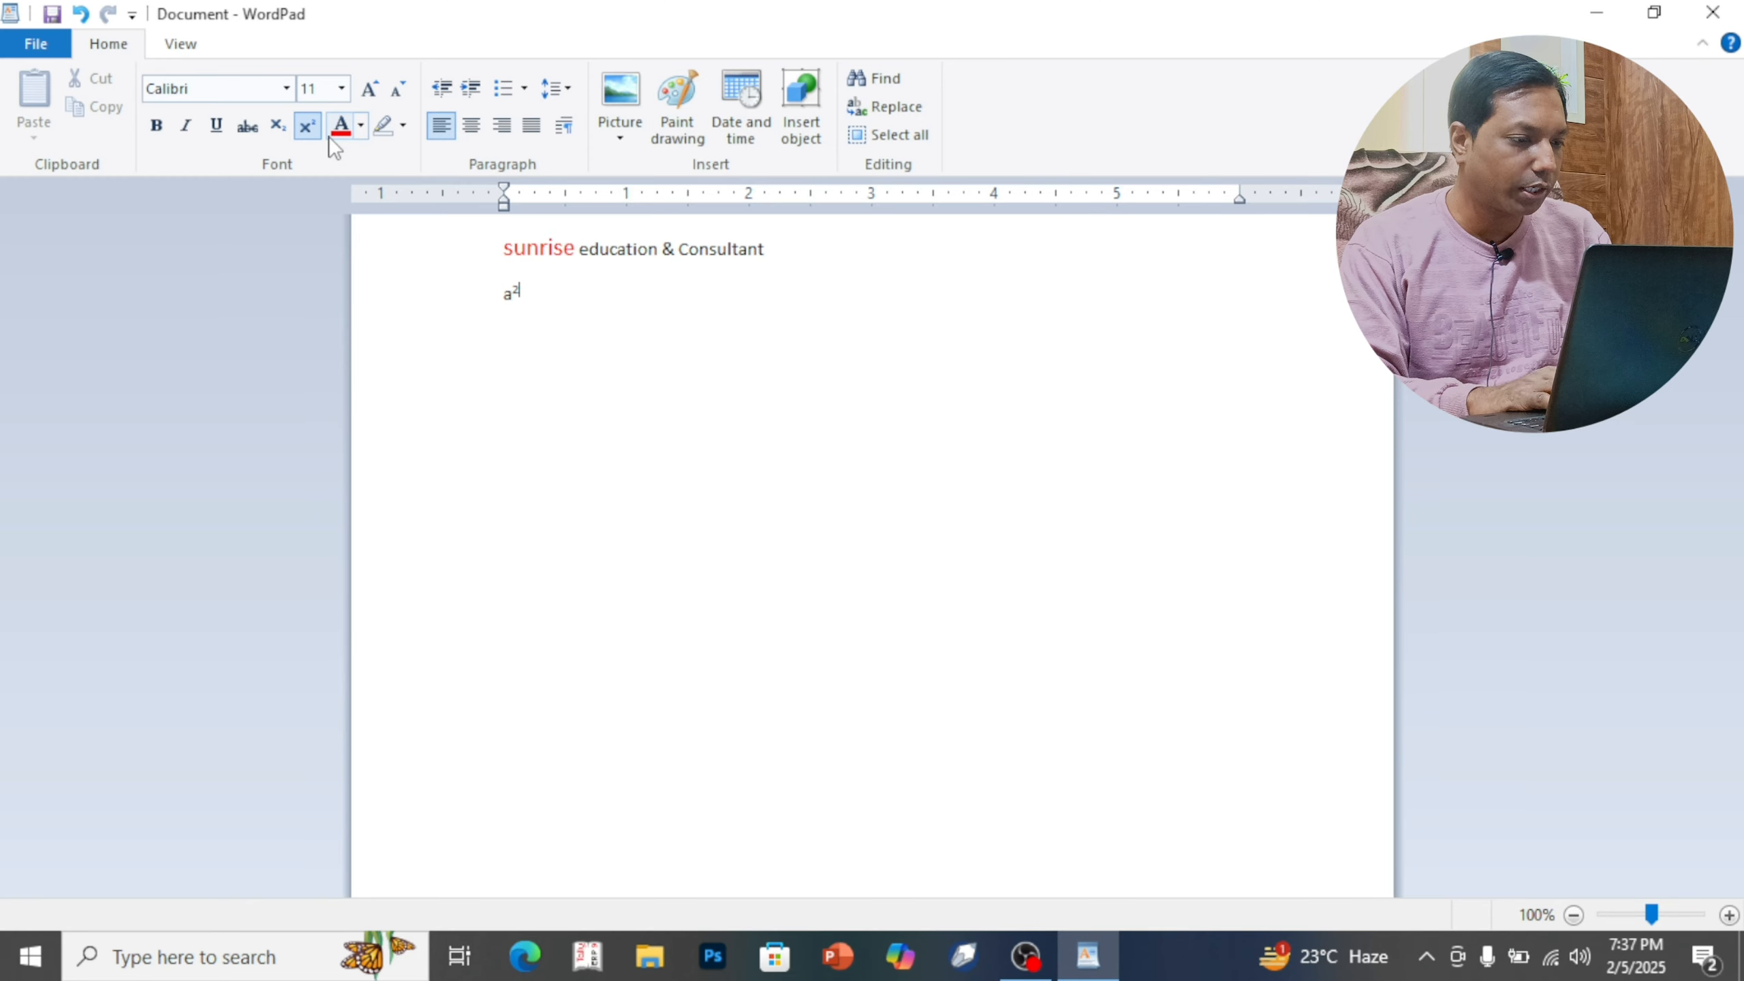
pyautogui.click(307, 126)
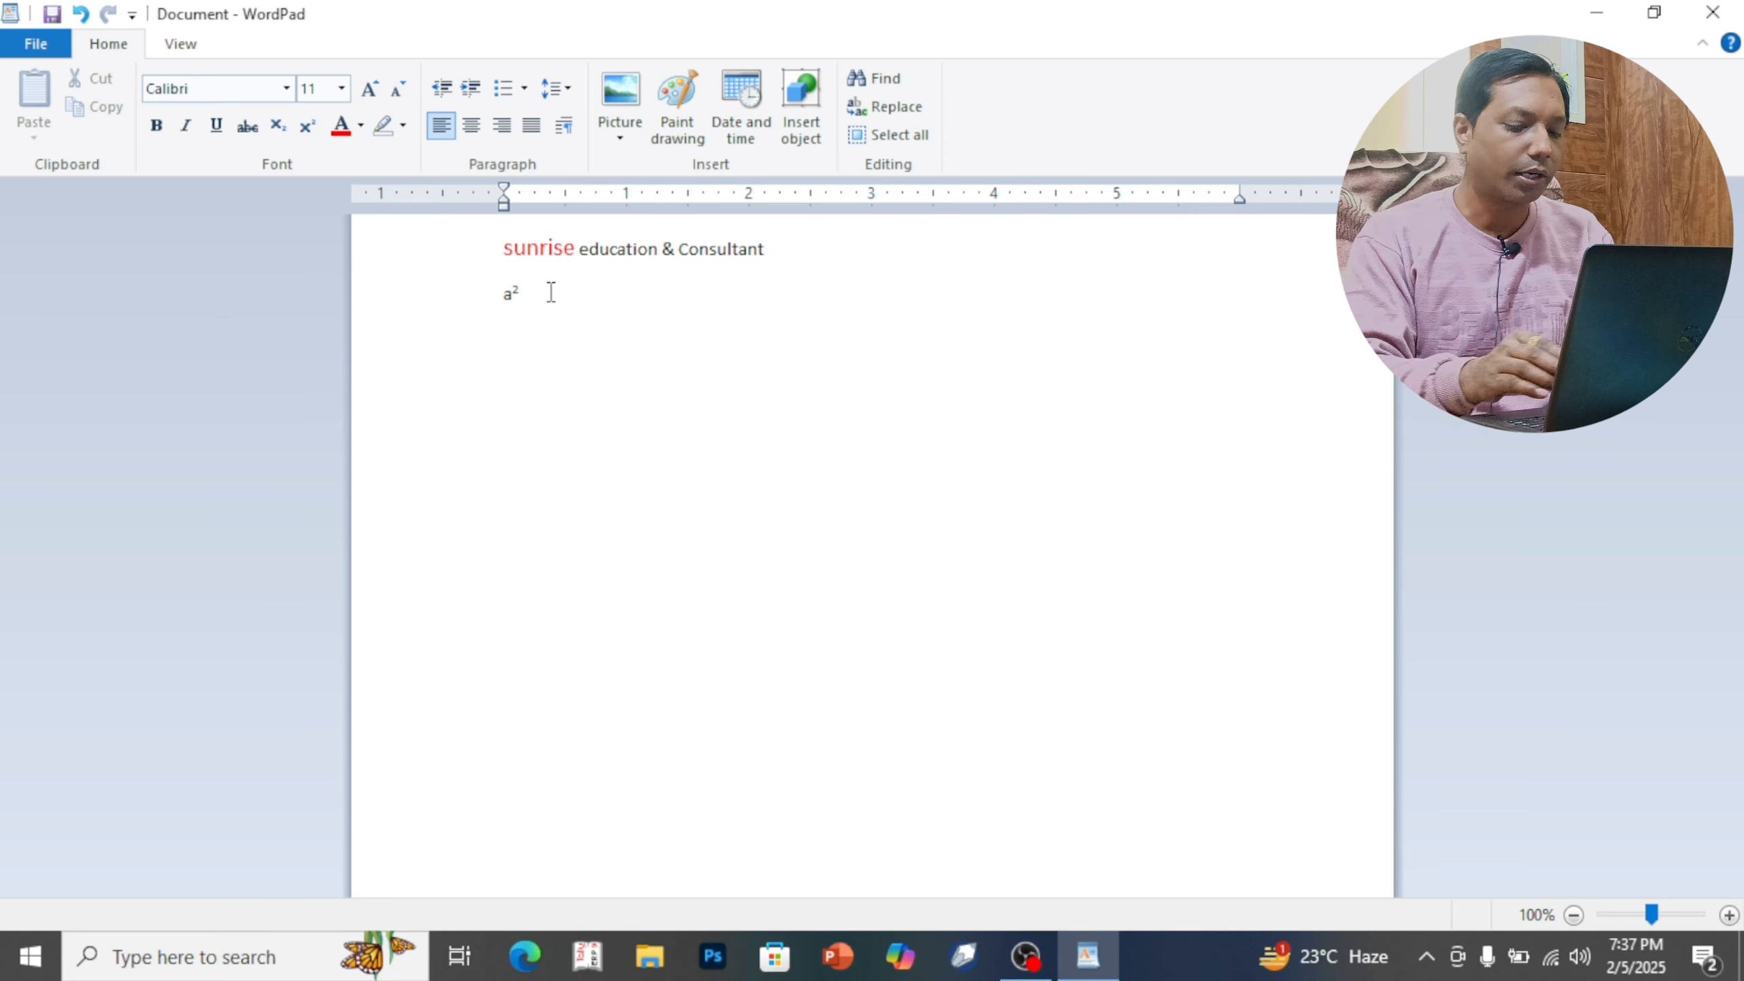
# Append "+b2" to the expression on the second line and format its 2 as superscript
pyautogui.write('+')
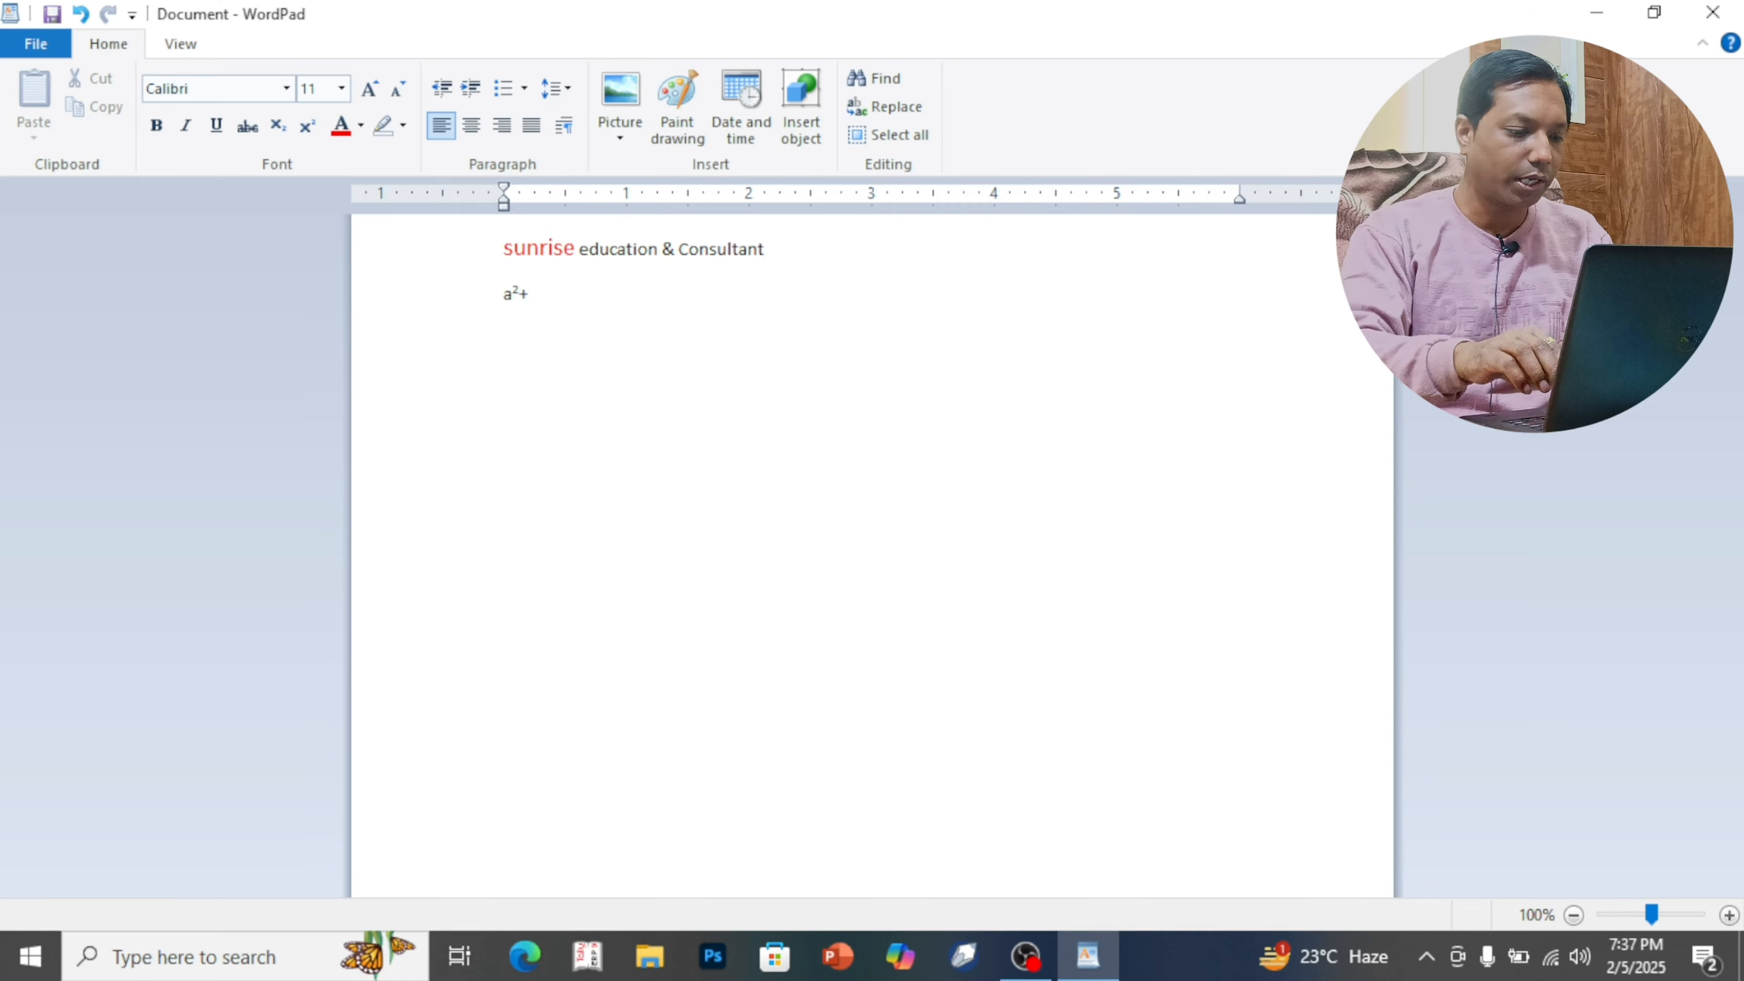
pyautogui.write('b2')
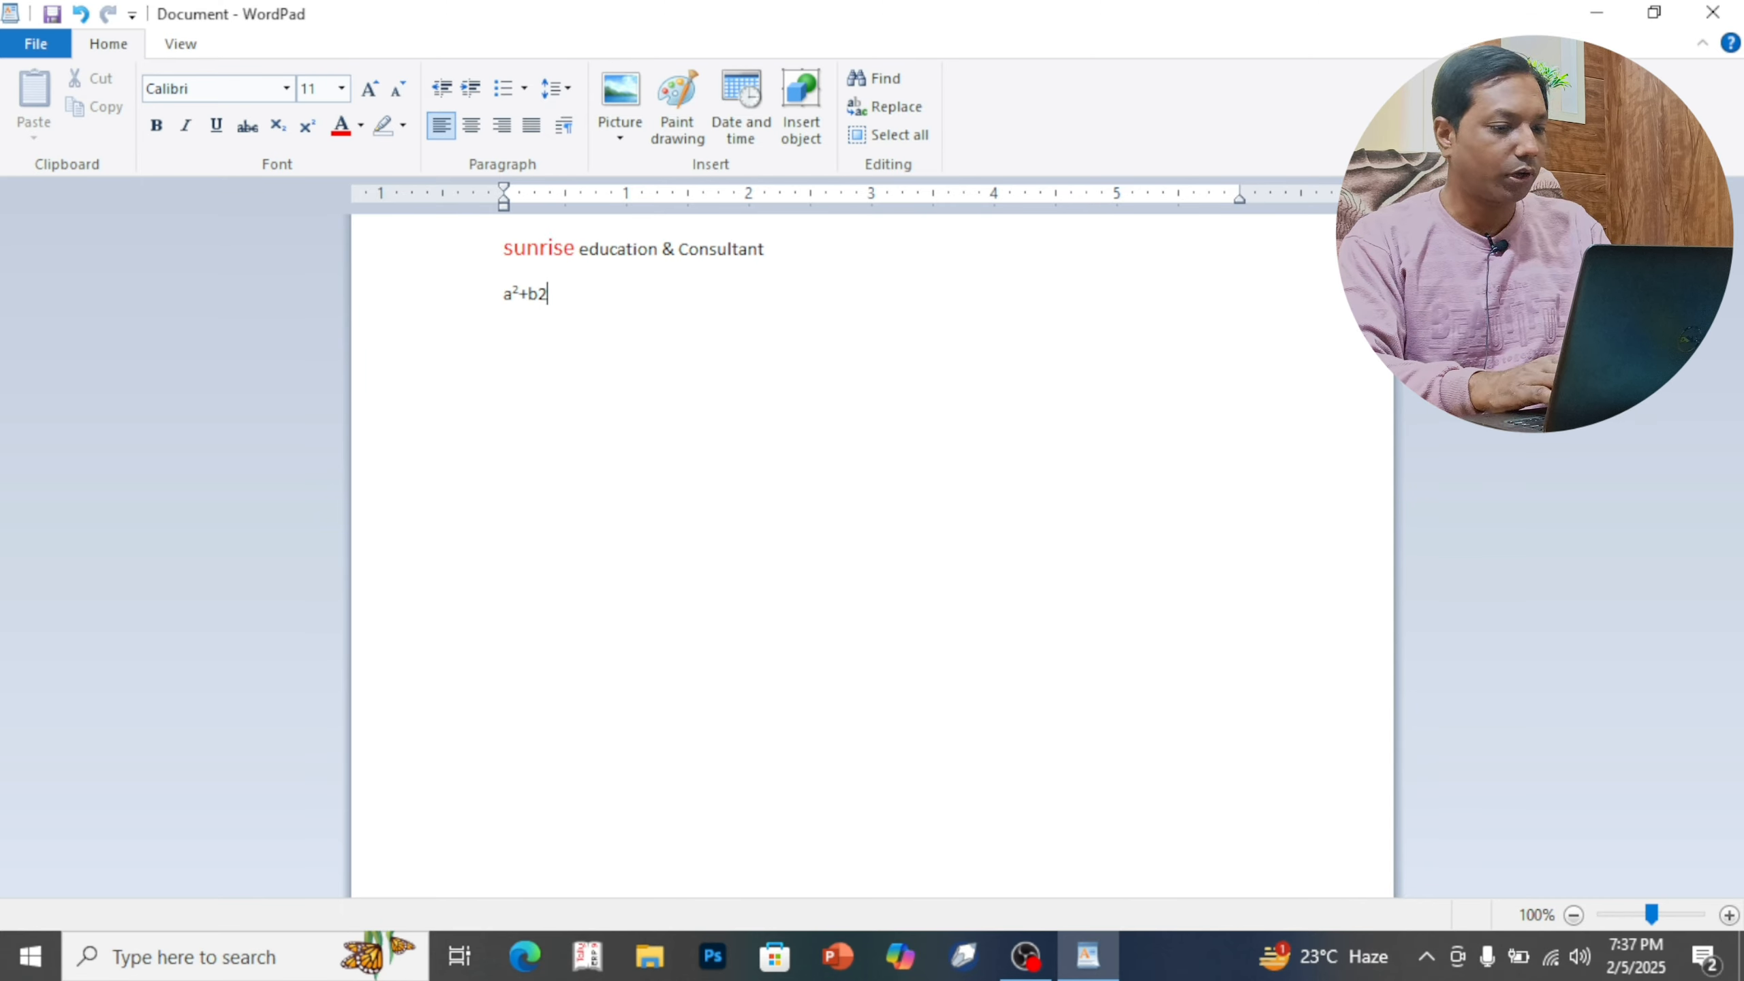
pyautogui.hotkey('shift', 'Left')
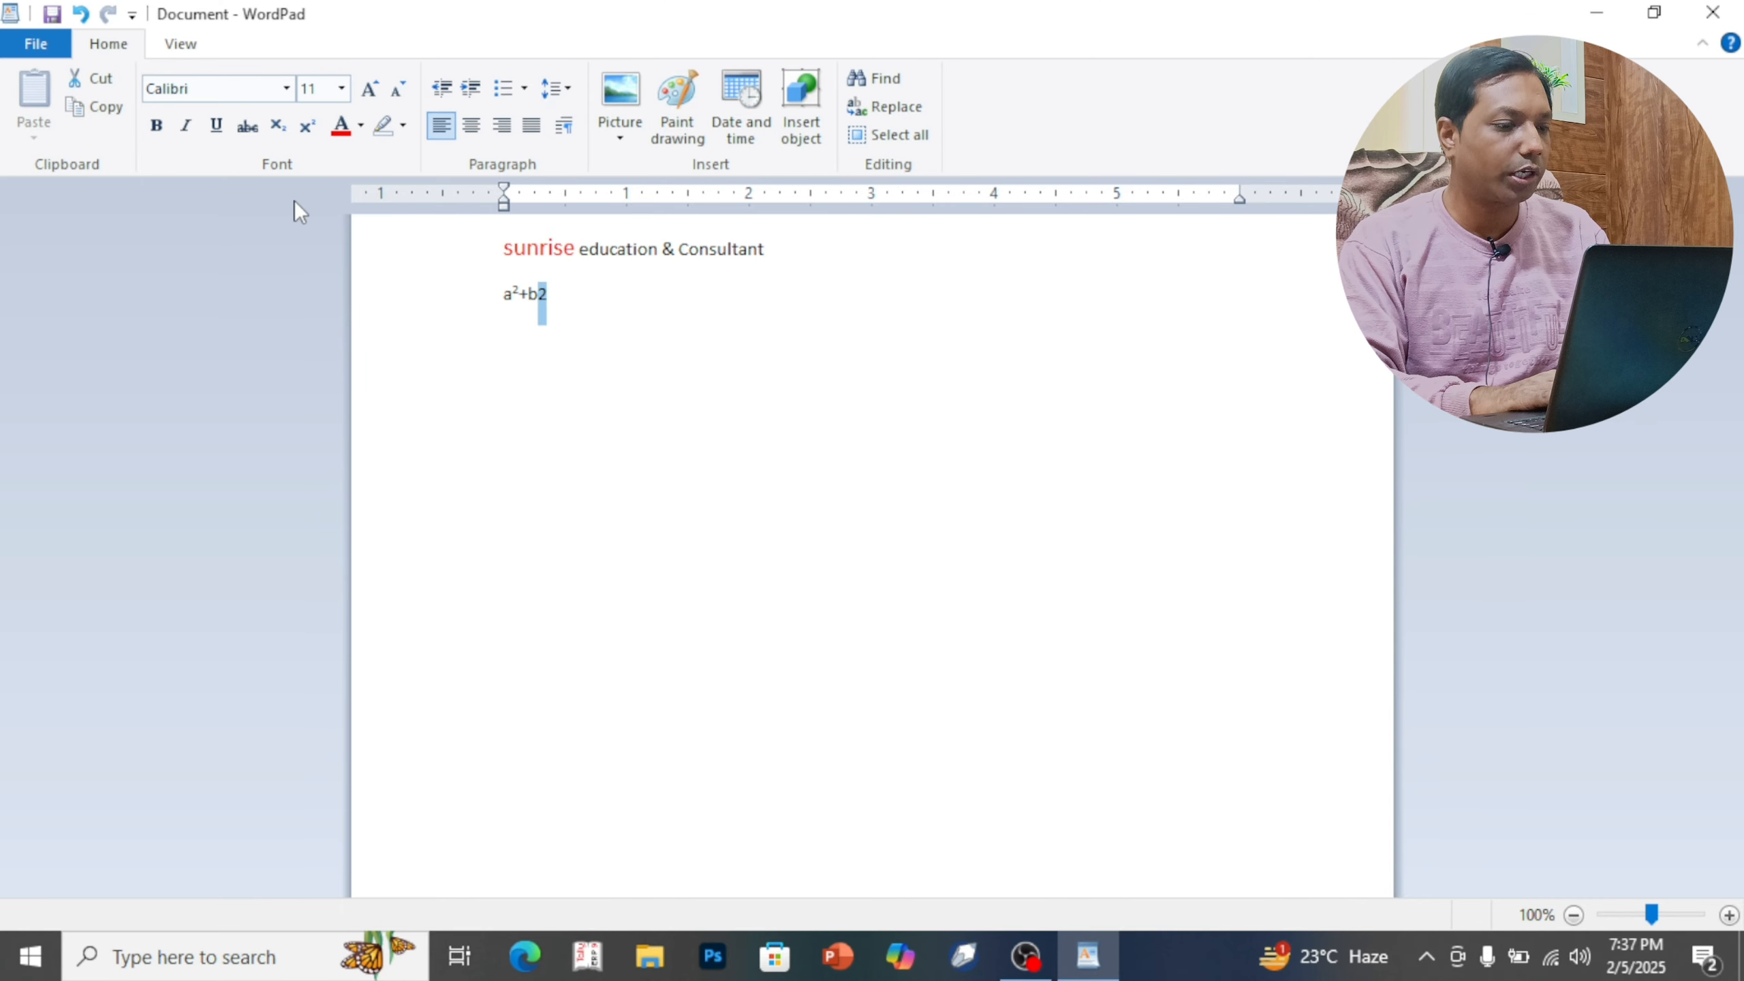
pyautogui.click(306, 127)
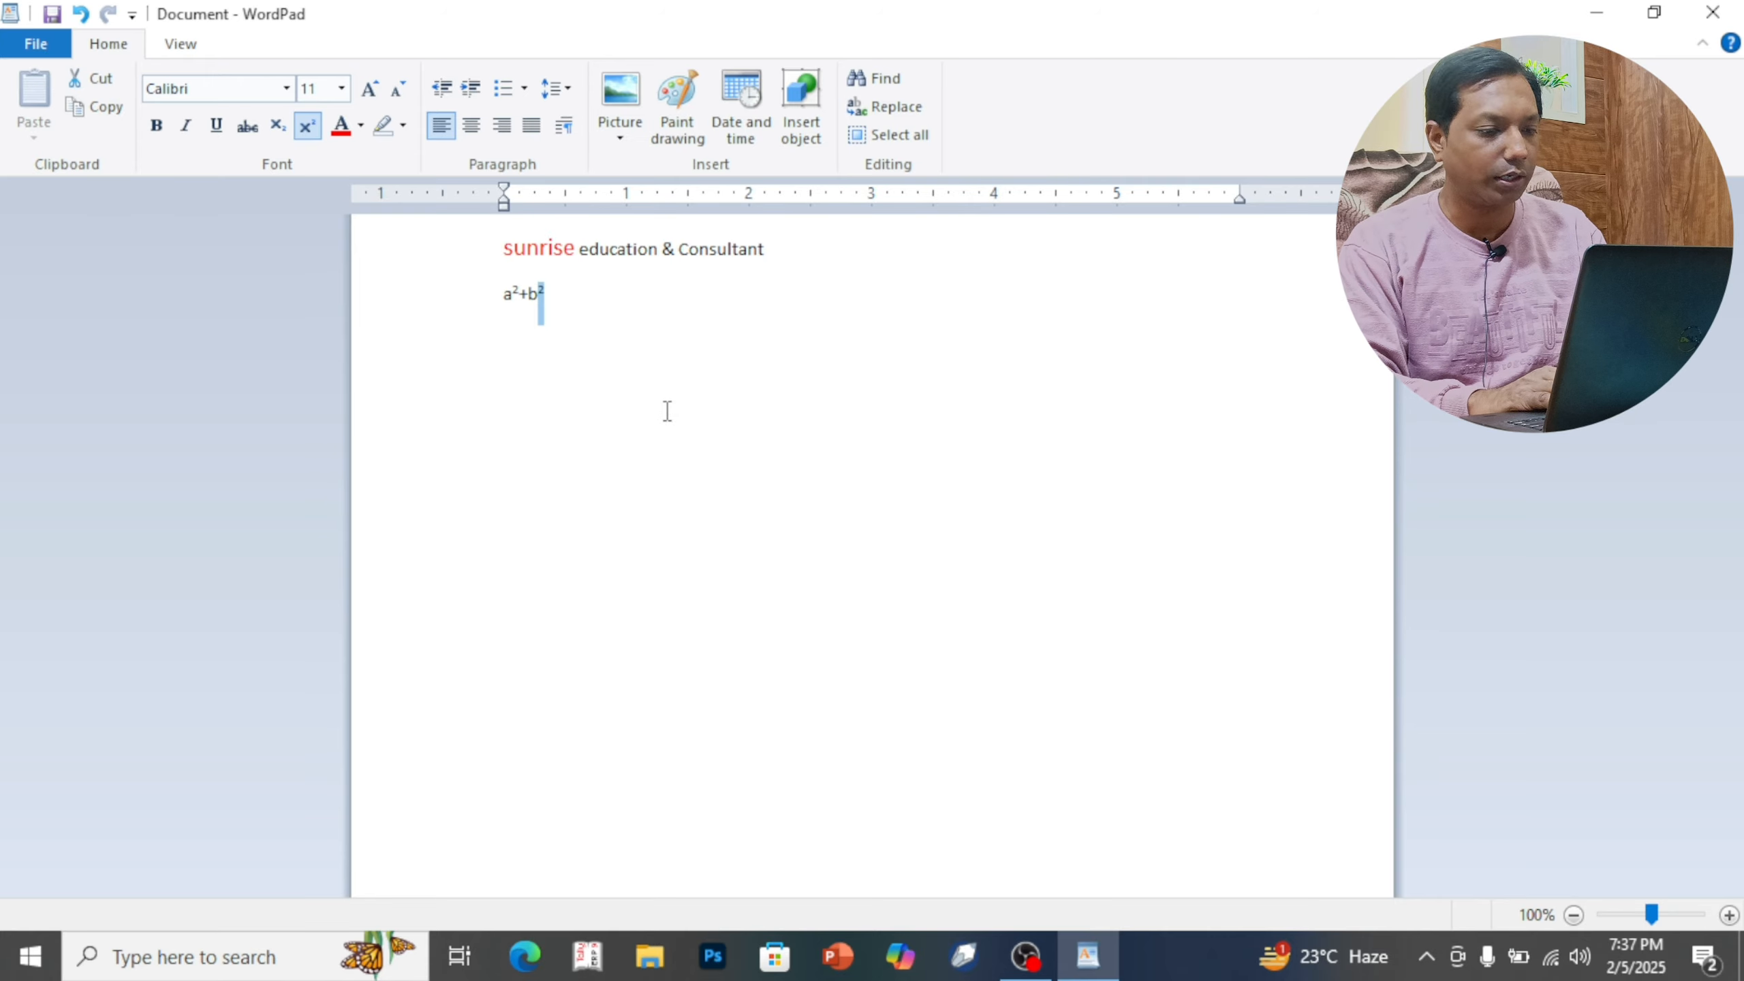
pyautogui.click(649, 314)
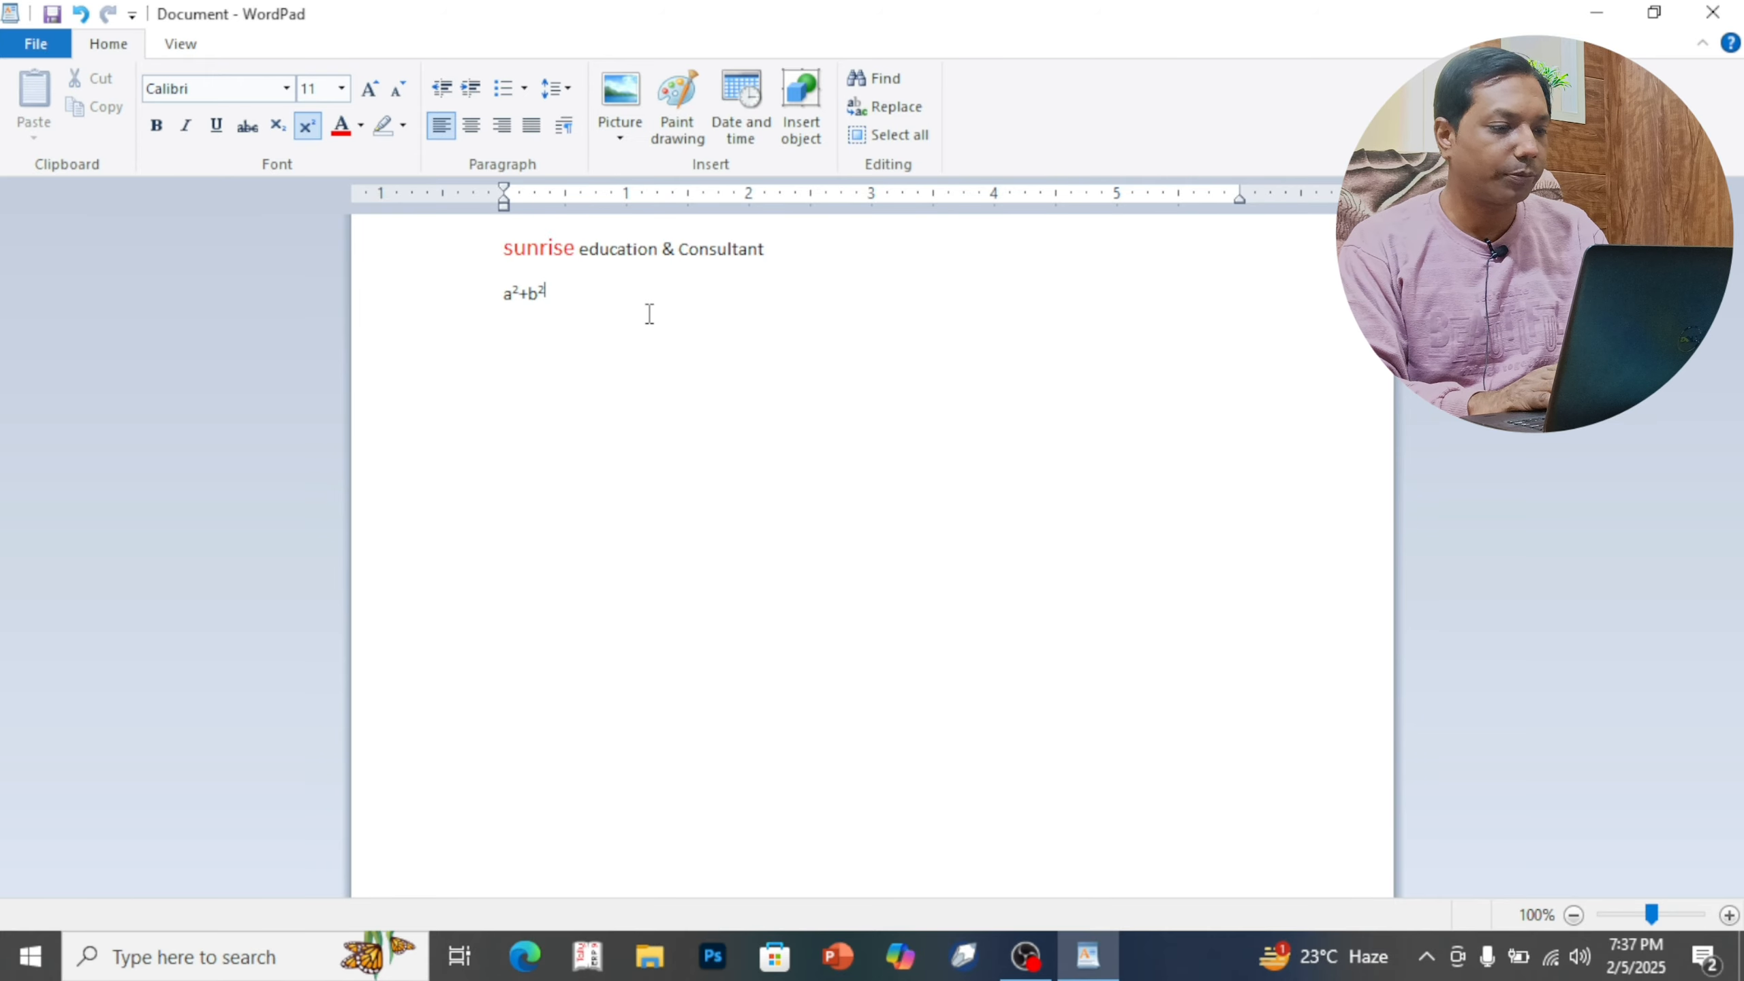
# Set the text color of the letters "educati" in the word "education" to purple
pyautogui.click(638, 248)
pyautogui.moveTo(642, 249); pyautogui.dragTo(580, 248)
pyautogui.click(362, 126)
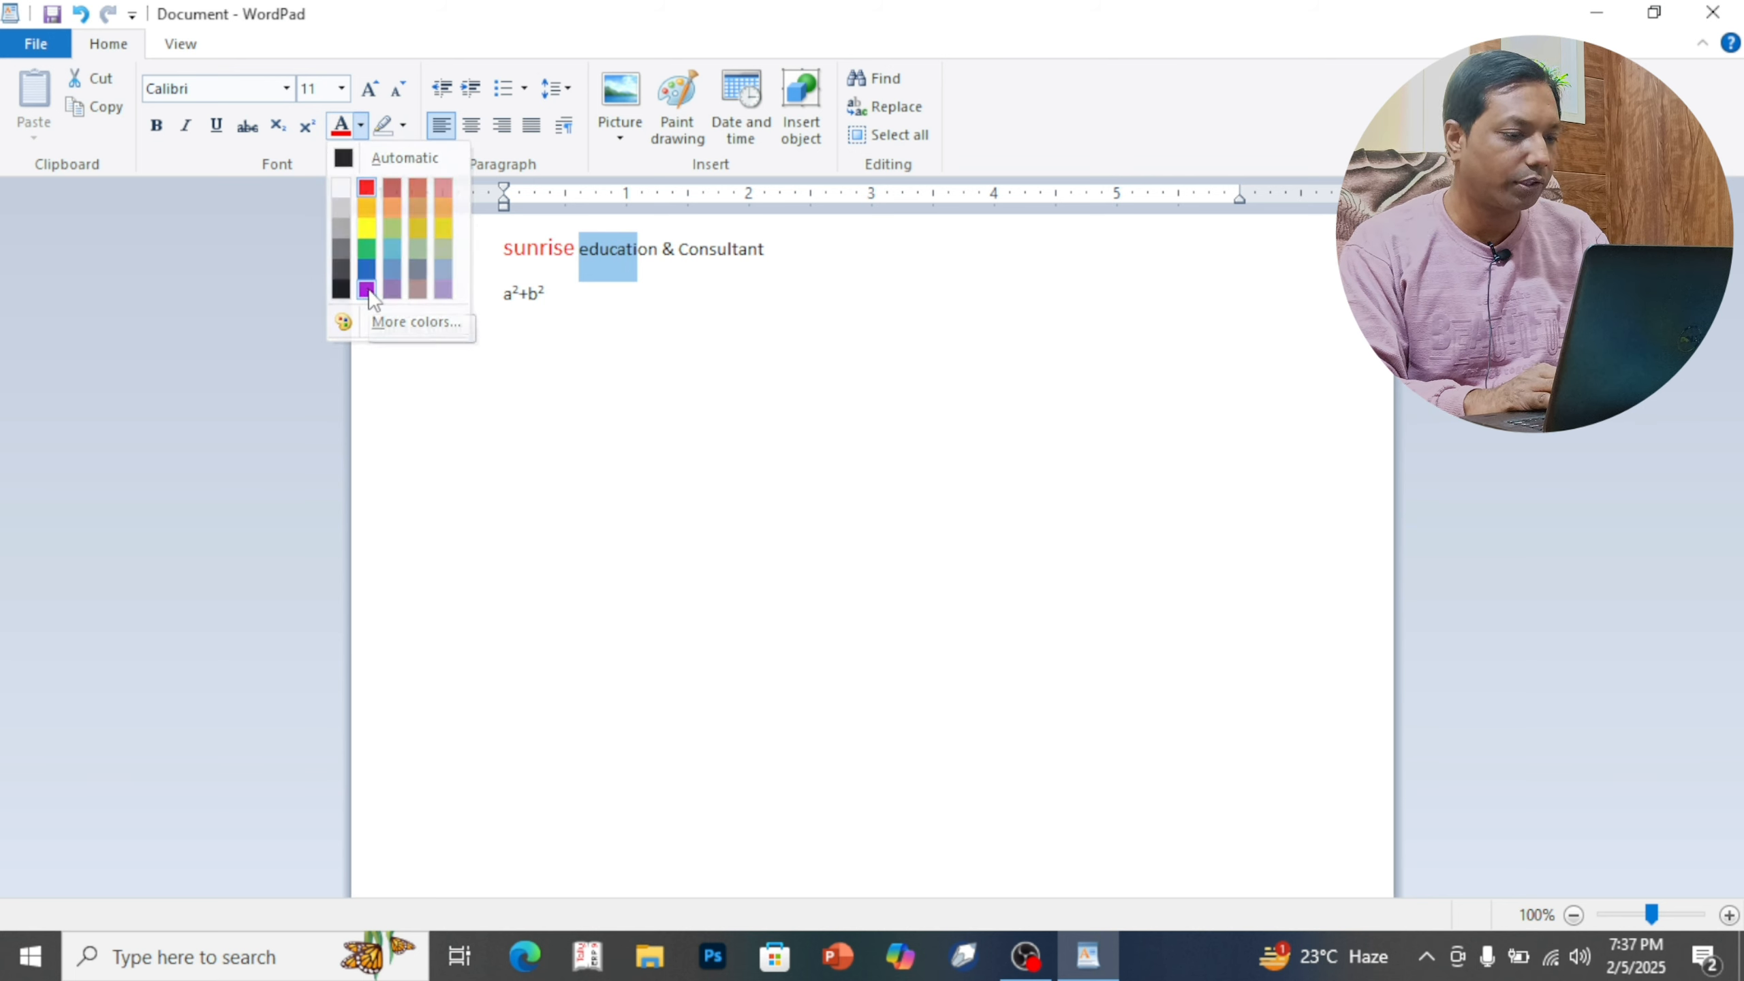
pyautogui.click(365, 291)
pyautogui.click(744, 309)
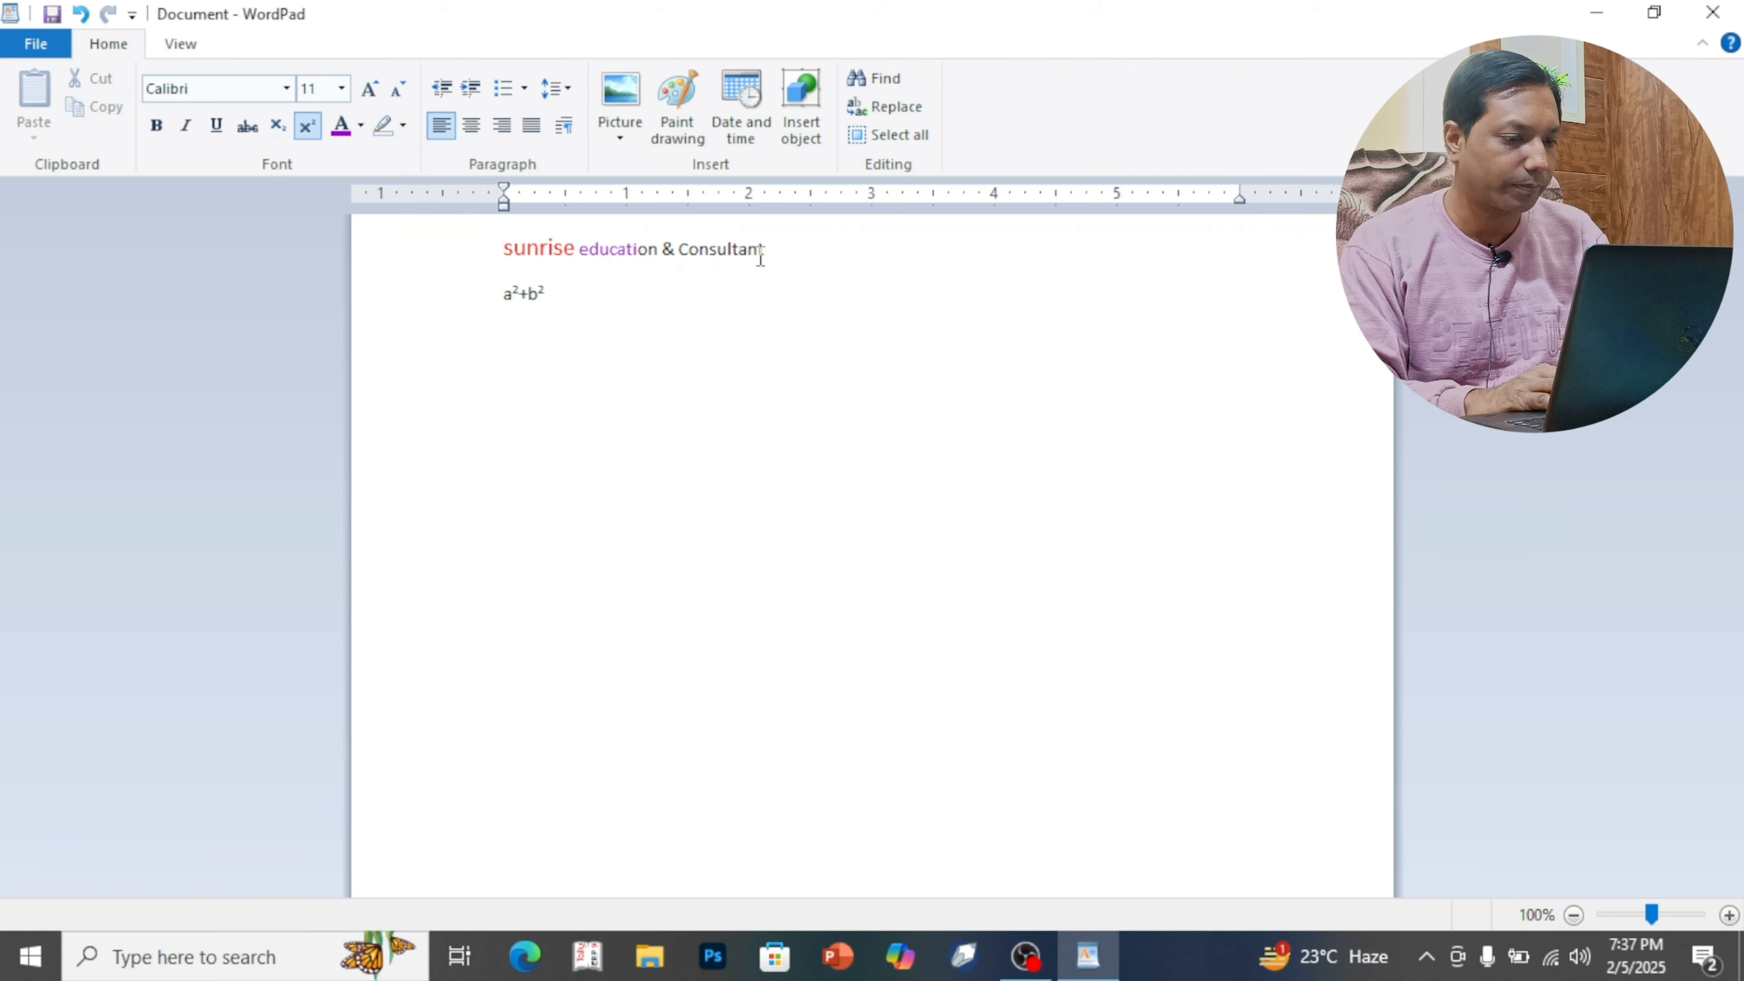
pyautogui.moveTo(764, 249); pyautogui.dragTo(661, 254)
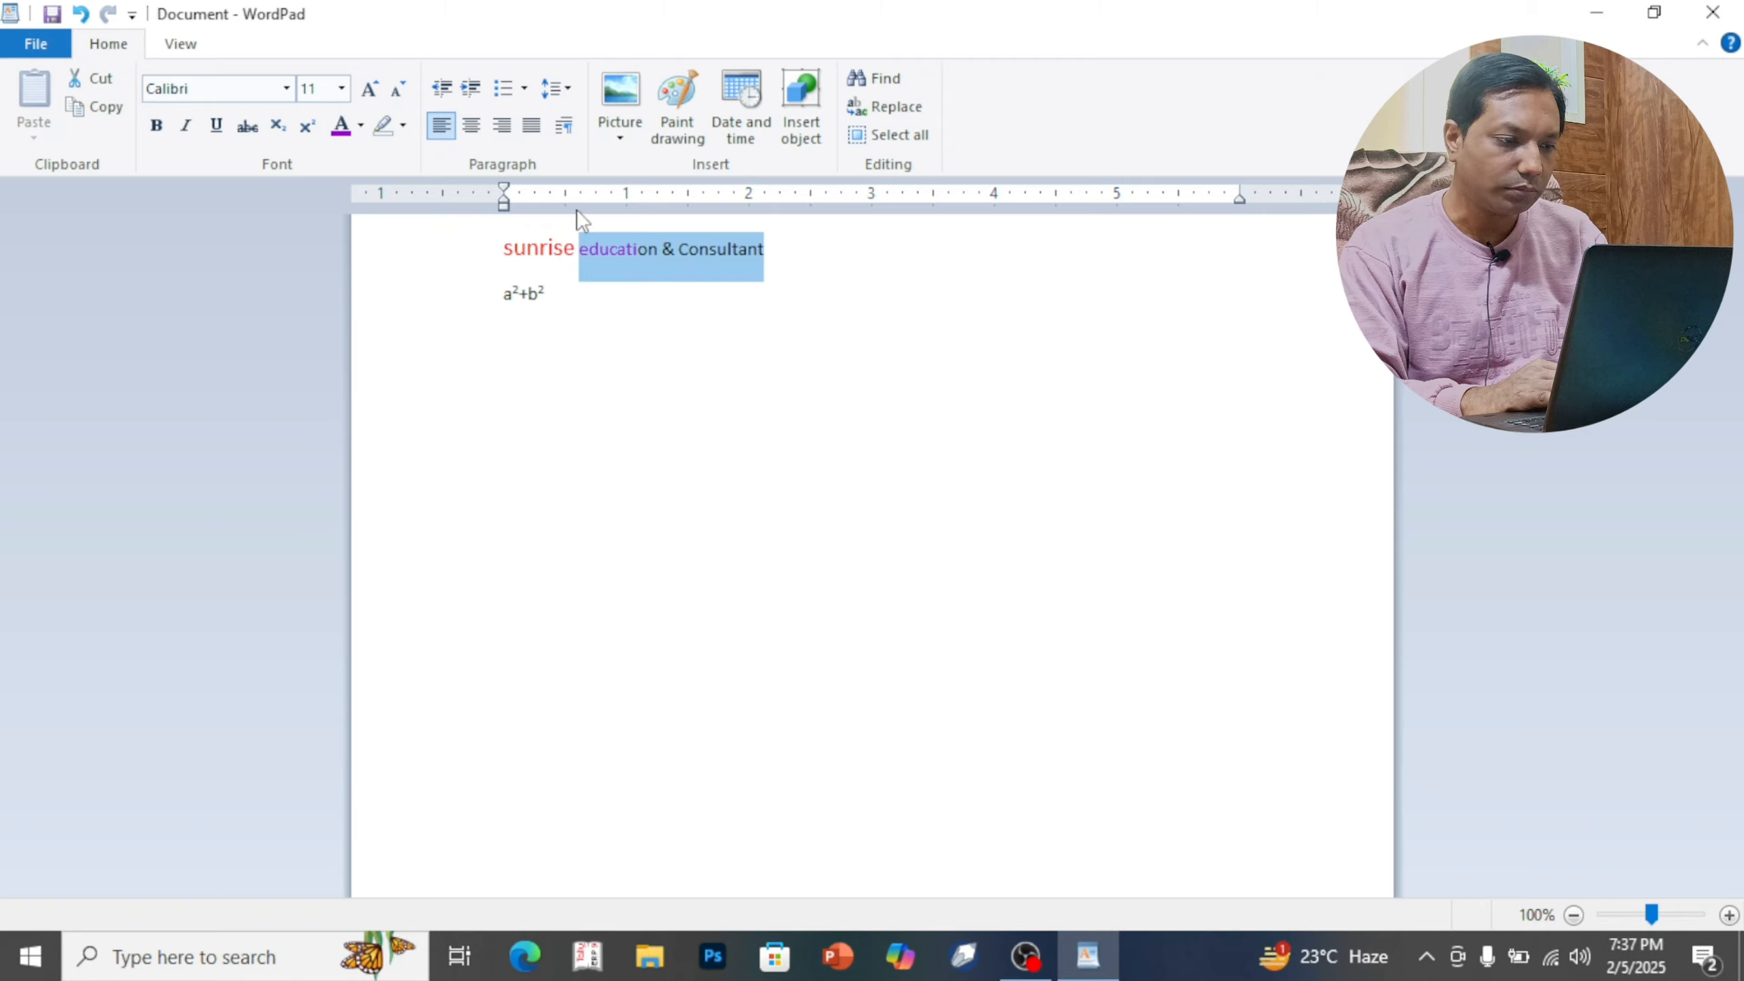
pyautogui.click(409, 132)
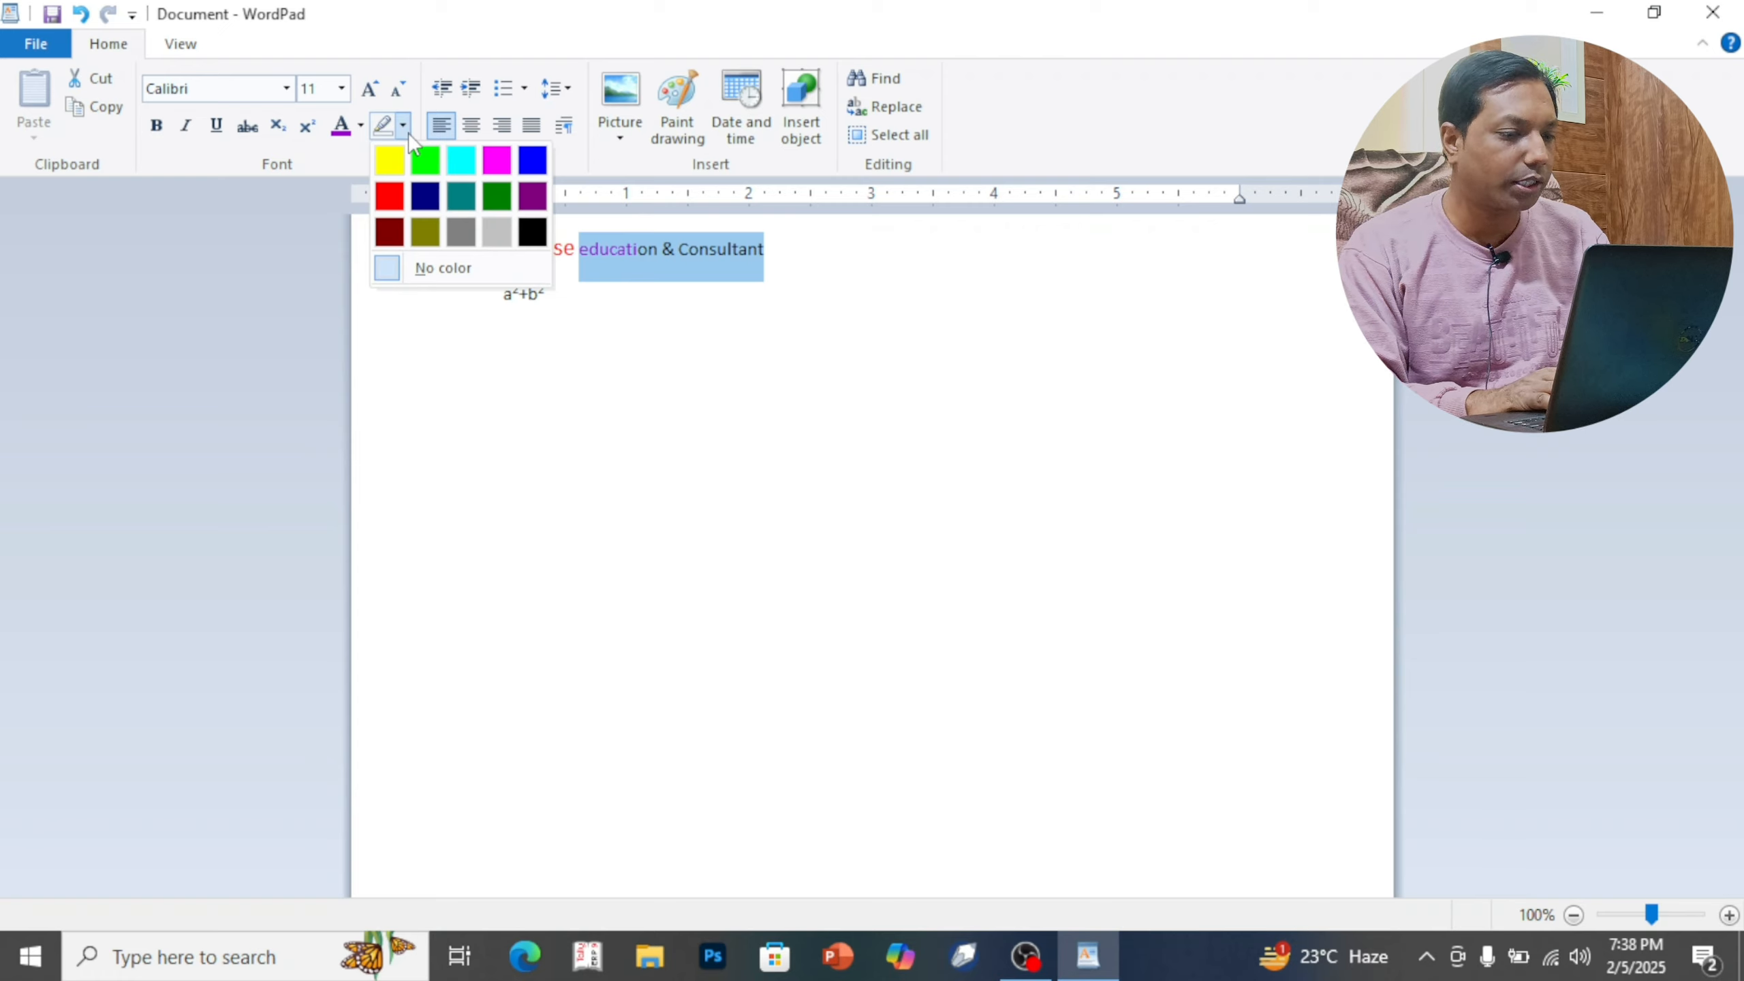
pyautogui.click(929, 530)
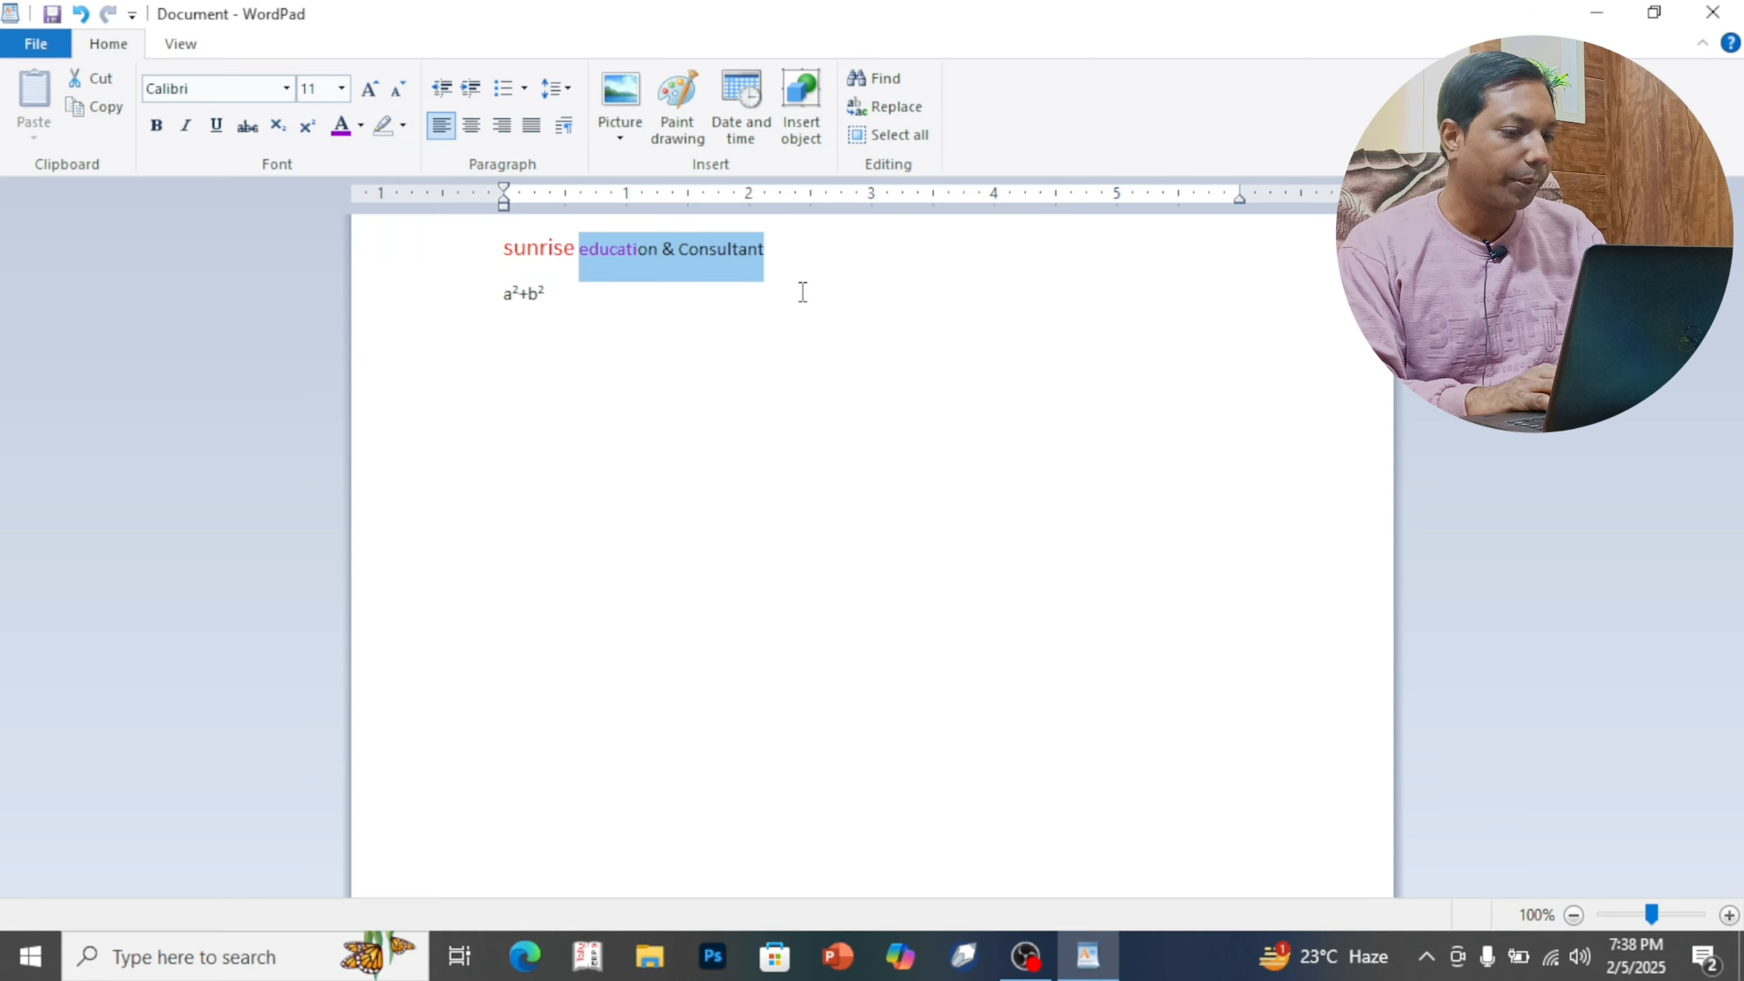
pyautogui.click(775, 276)
# Highlight the text "& Consultant" on the first line in cyan
pyautogui.moveTo(767, 249); pyautogui.dragTo(670, 257)
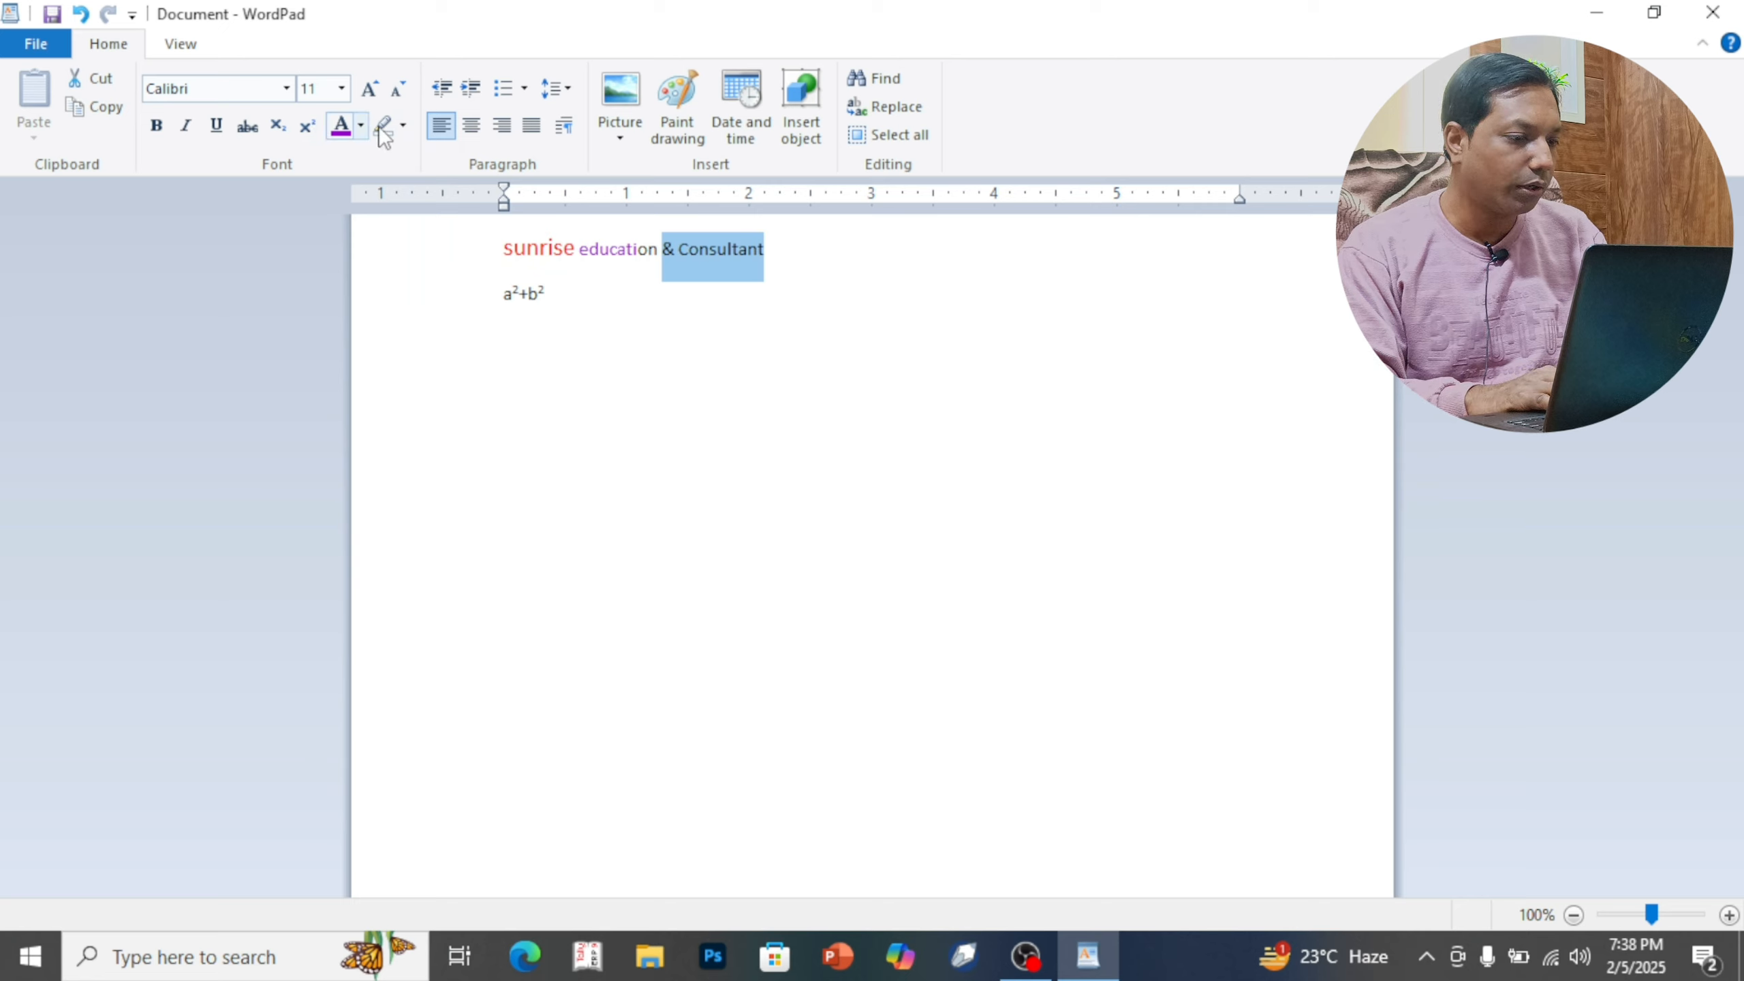
pyautogui.click(404, 127)
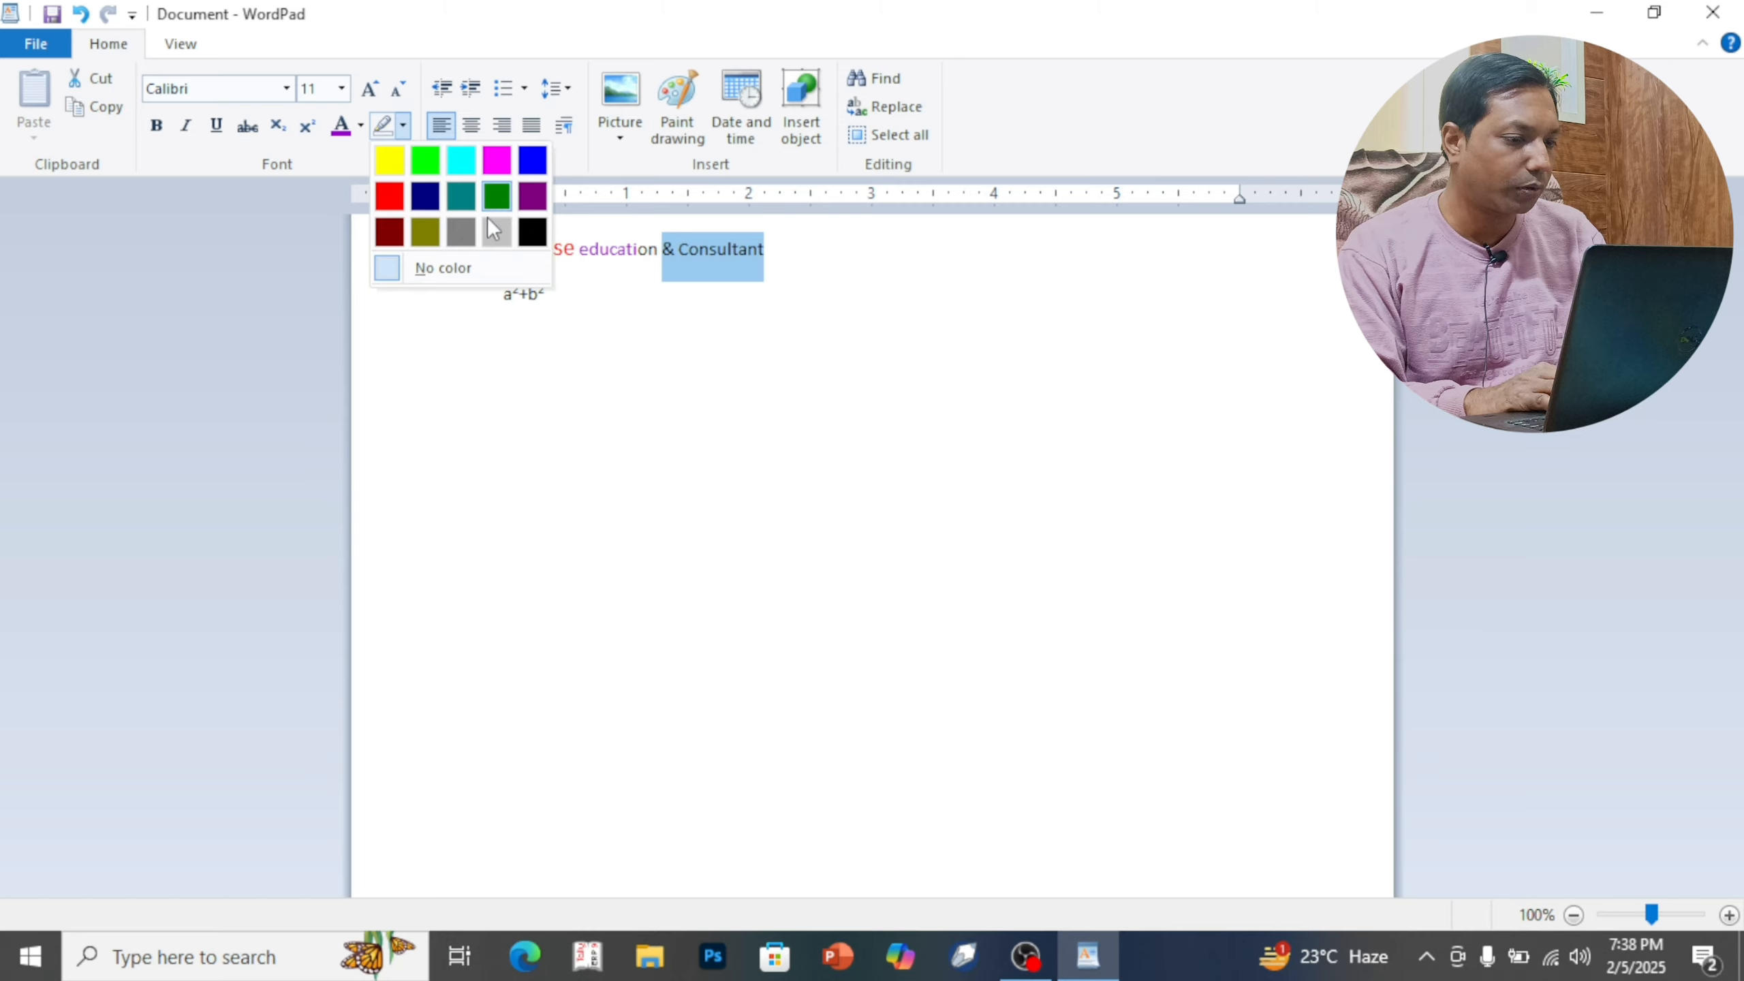
pyautogui.click(461, 162)
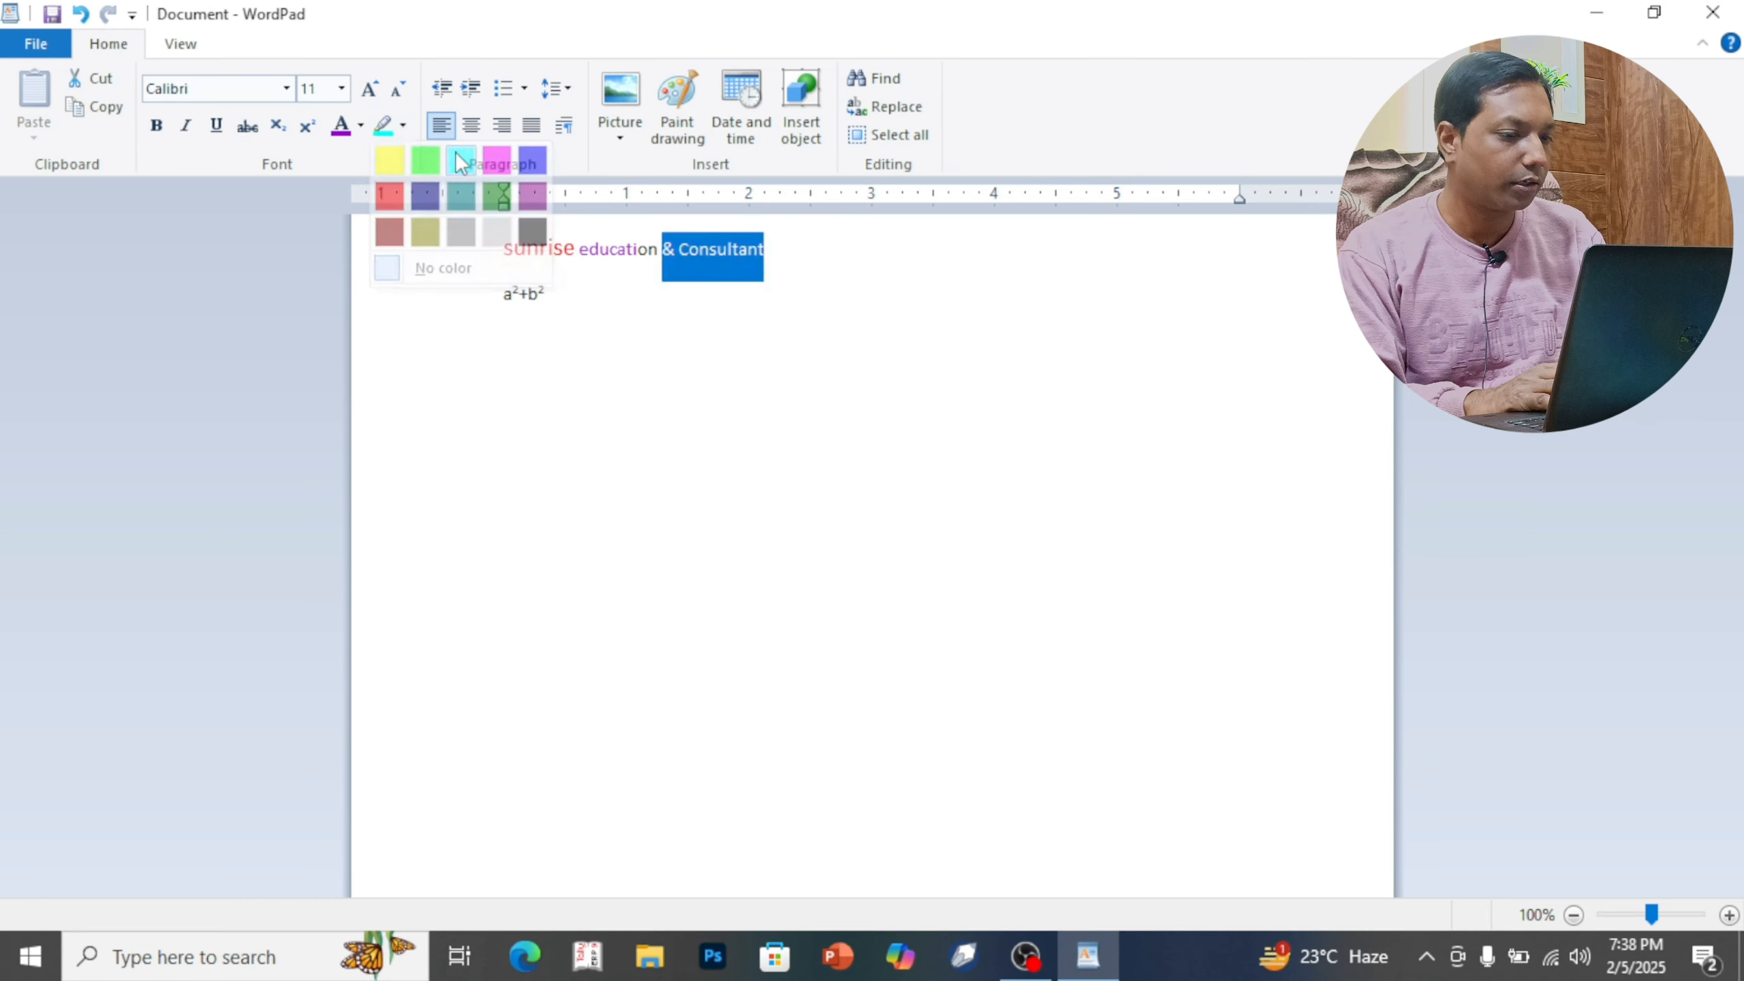
pyautogui.click(943, 402)
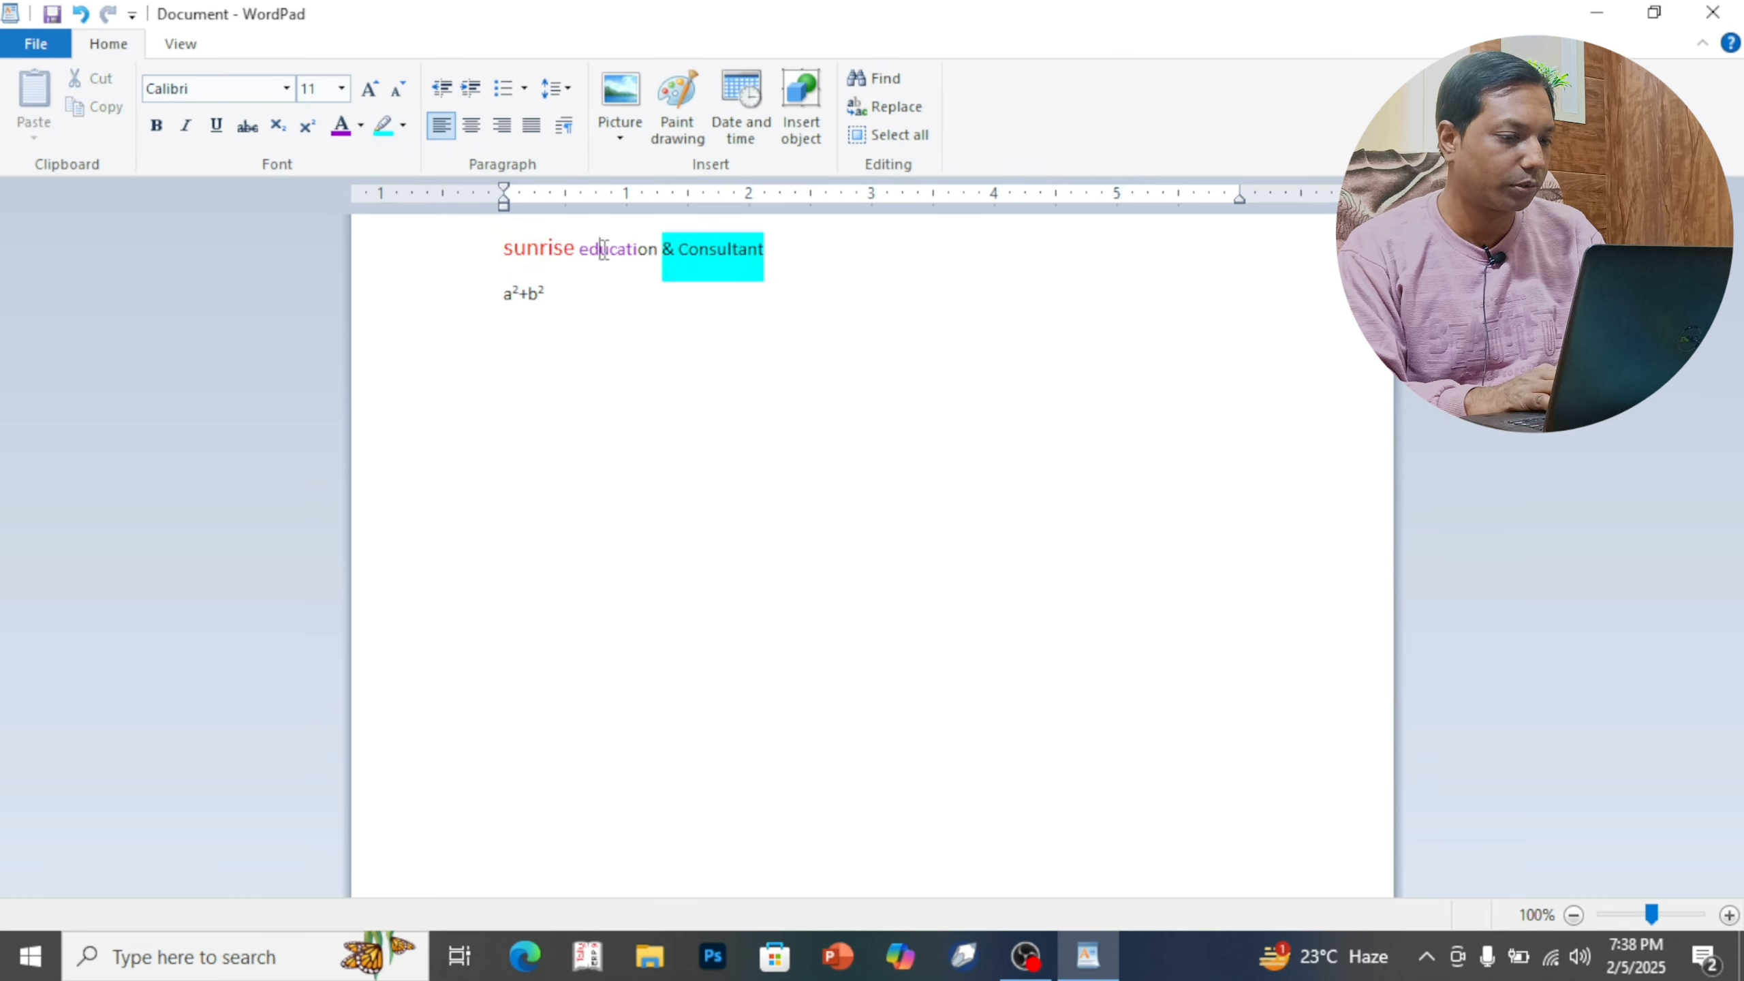
pyautogui.moveTo(599, 249); pyautogui.dragTo(537, 249)
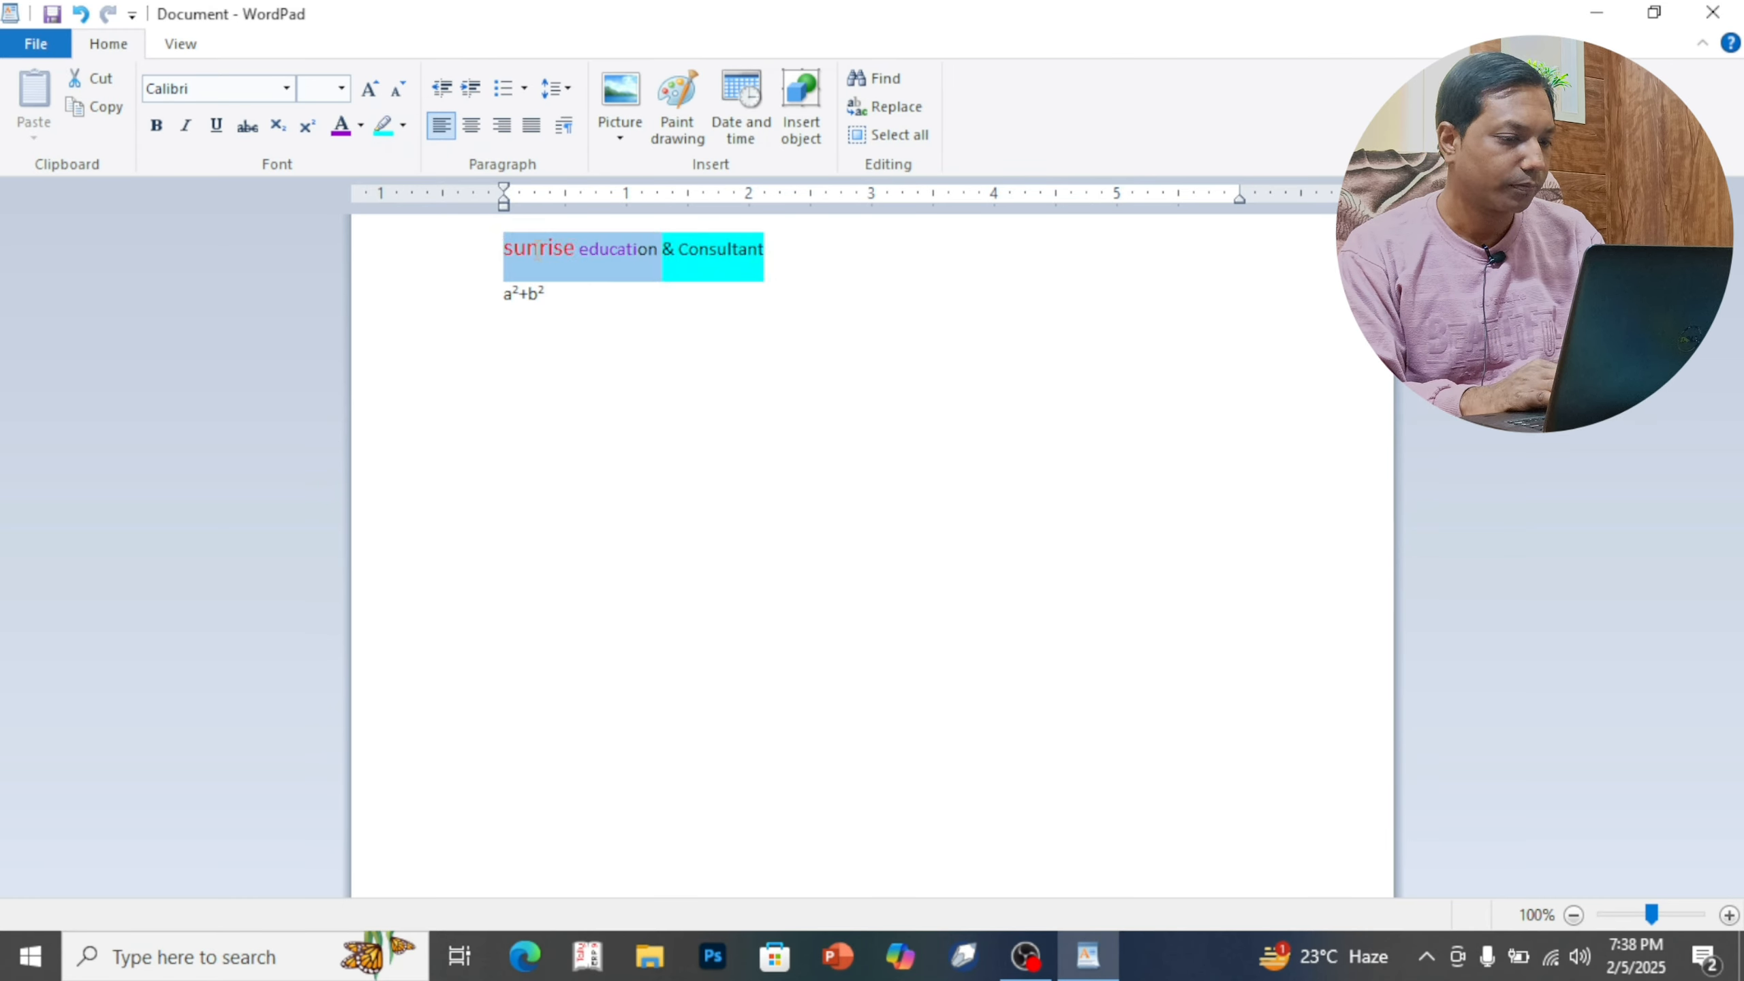
pyautogui.click(404, 126)
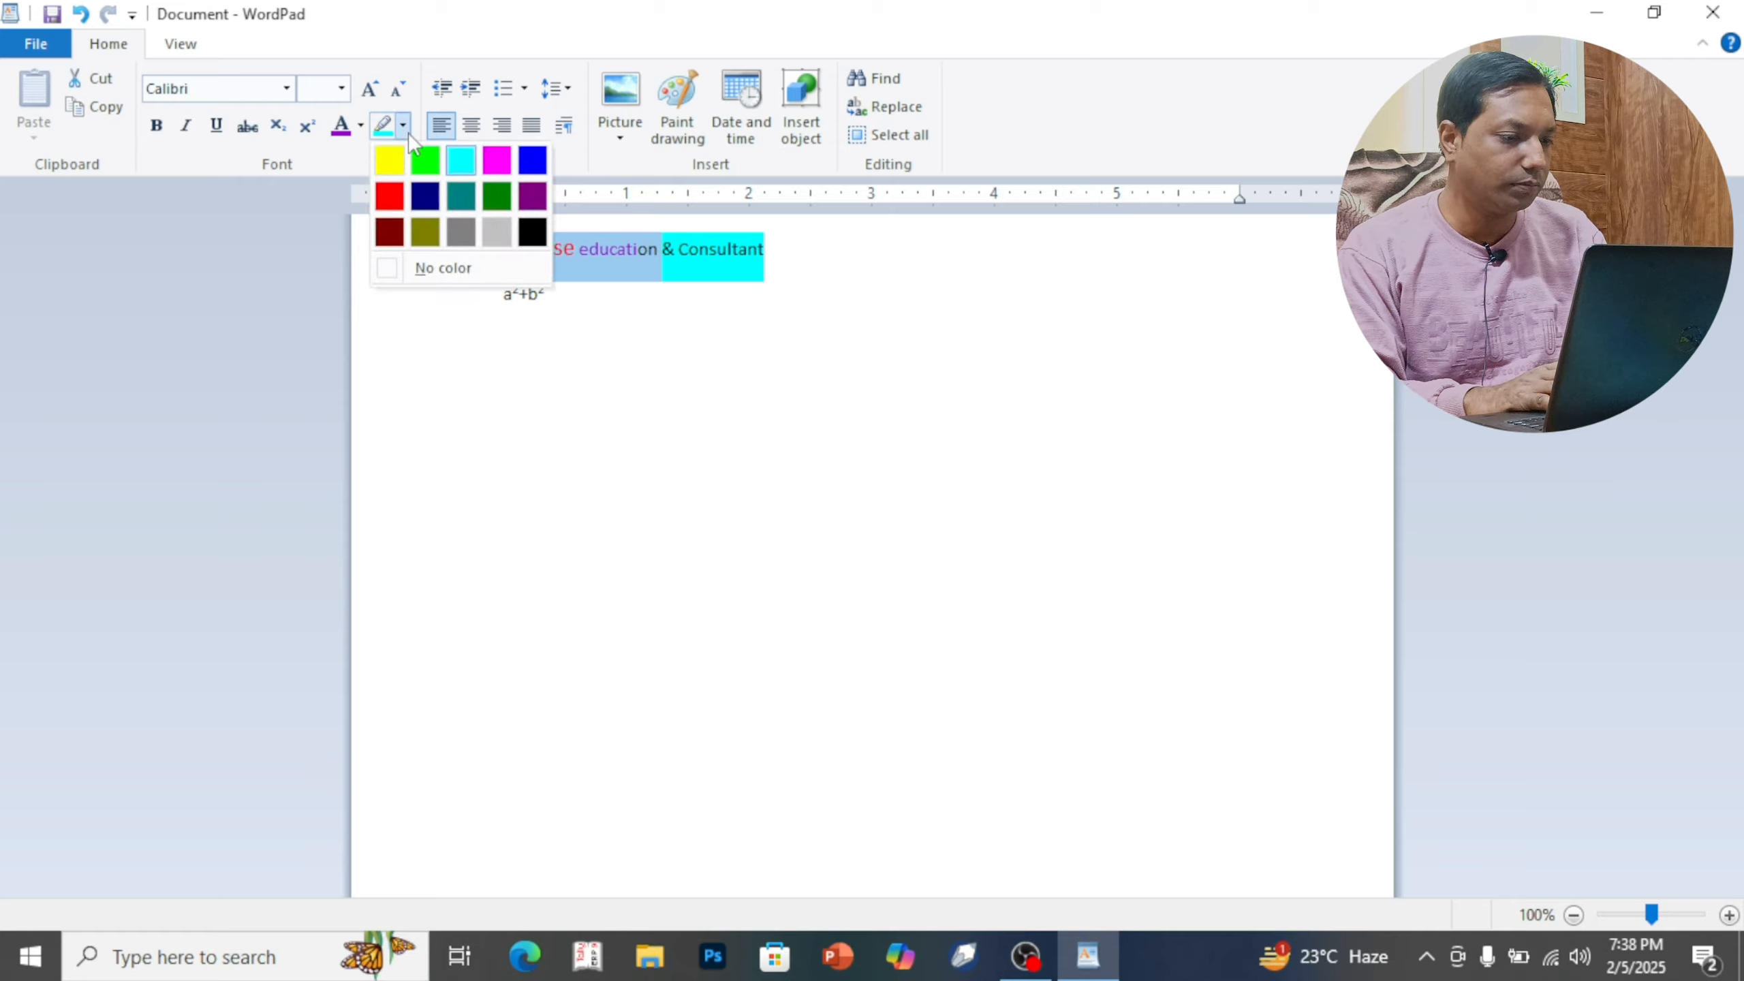
pyautogui.click(692, 267)
# Set the text color of "sunrise education" on the first line to red
pyautogui.click(616, 245)
pyautogui.moveTo(617, 245); pyautogui.dragTo(504, 227)
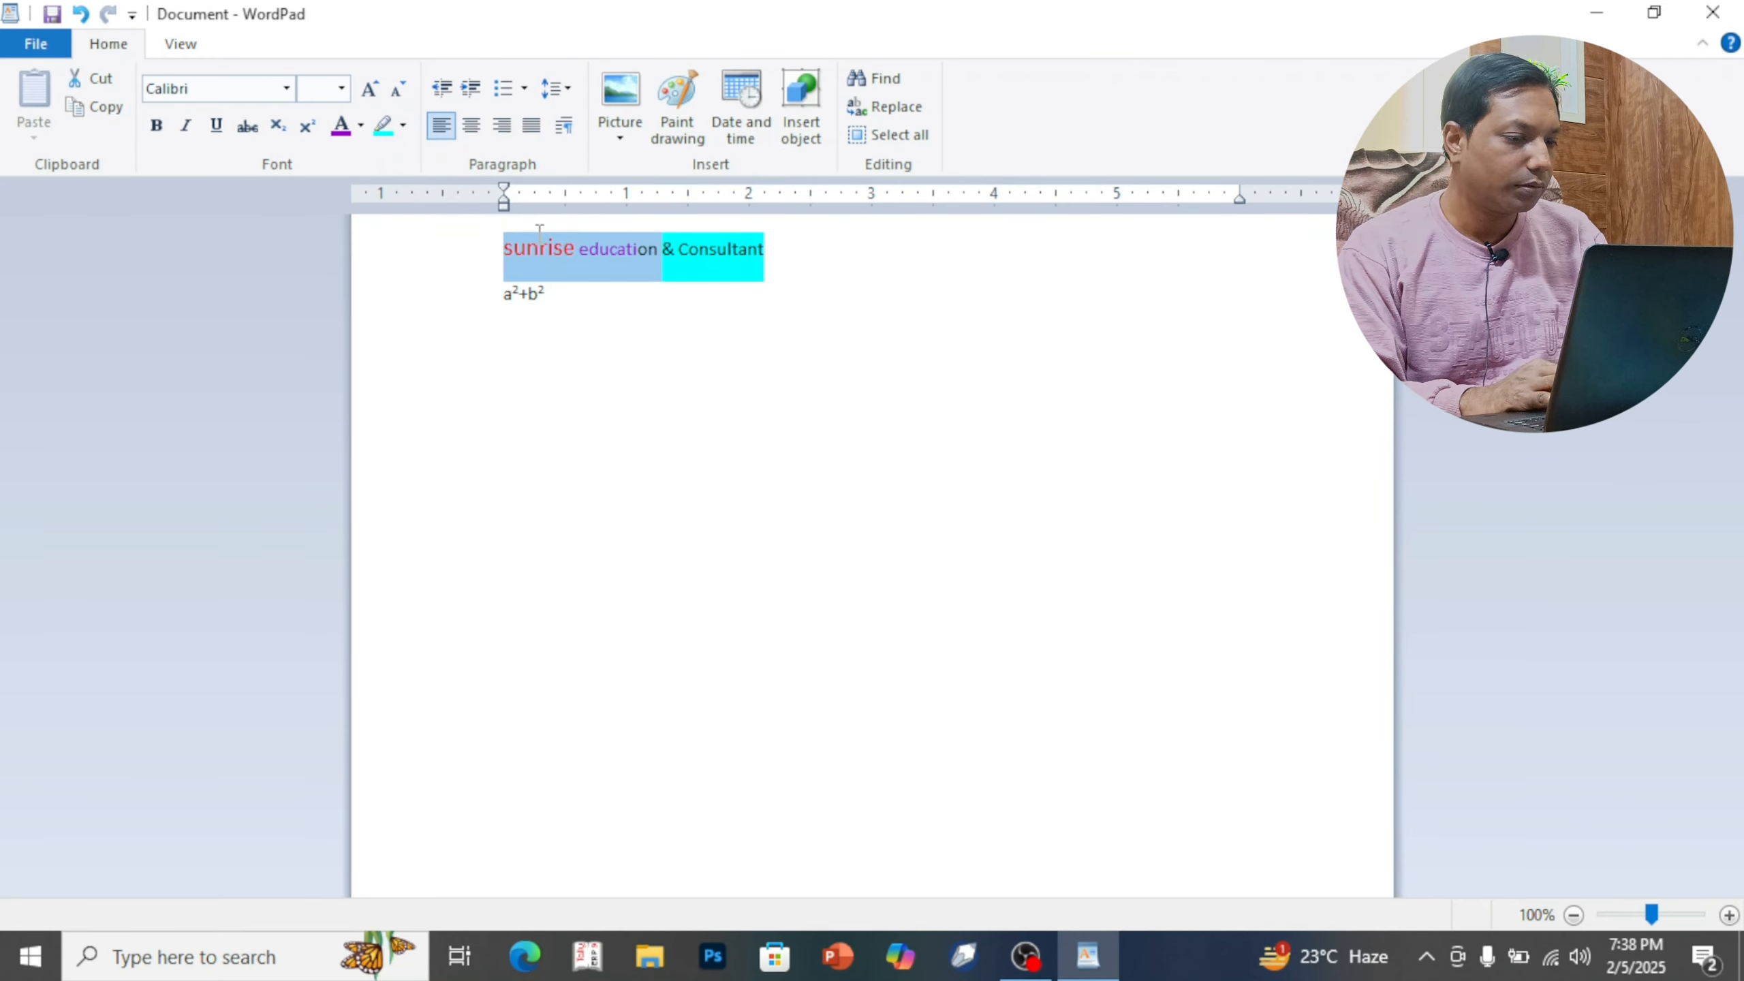
pyautogui.click(360, 126)
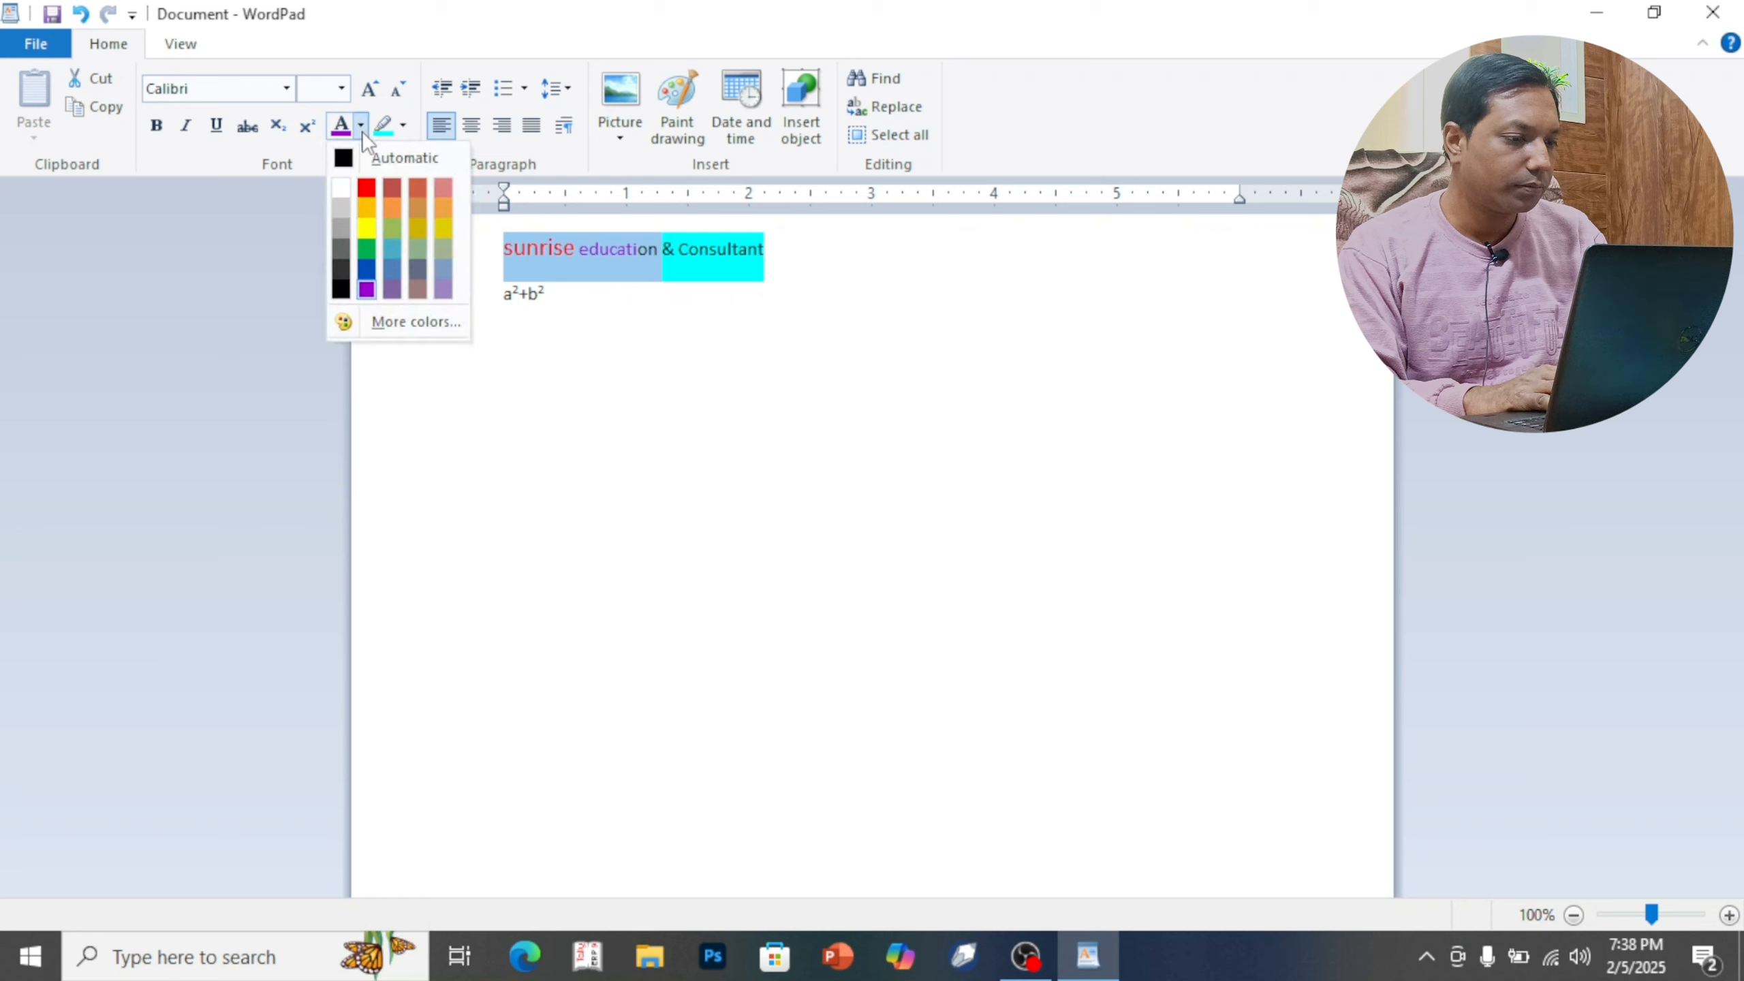
pyautogui.click(362, 189)
pyautogui.click(861, 401)
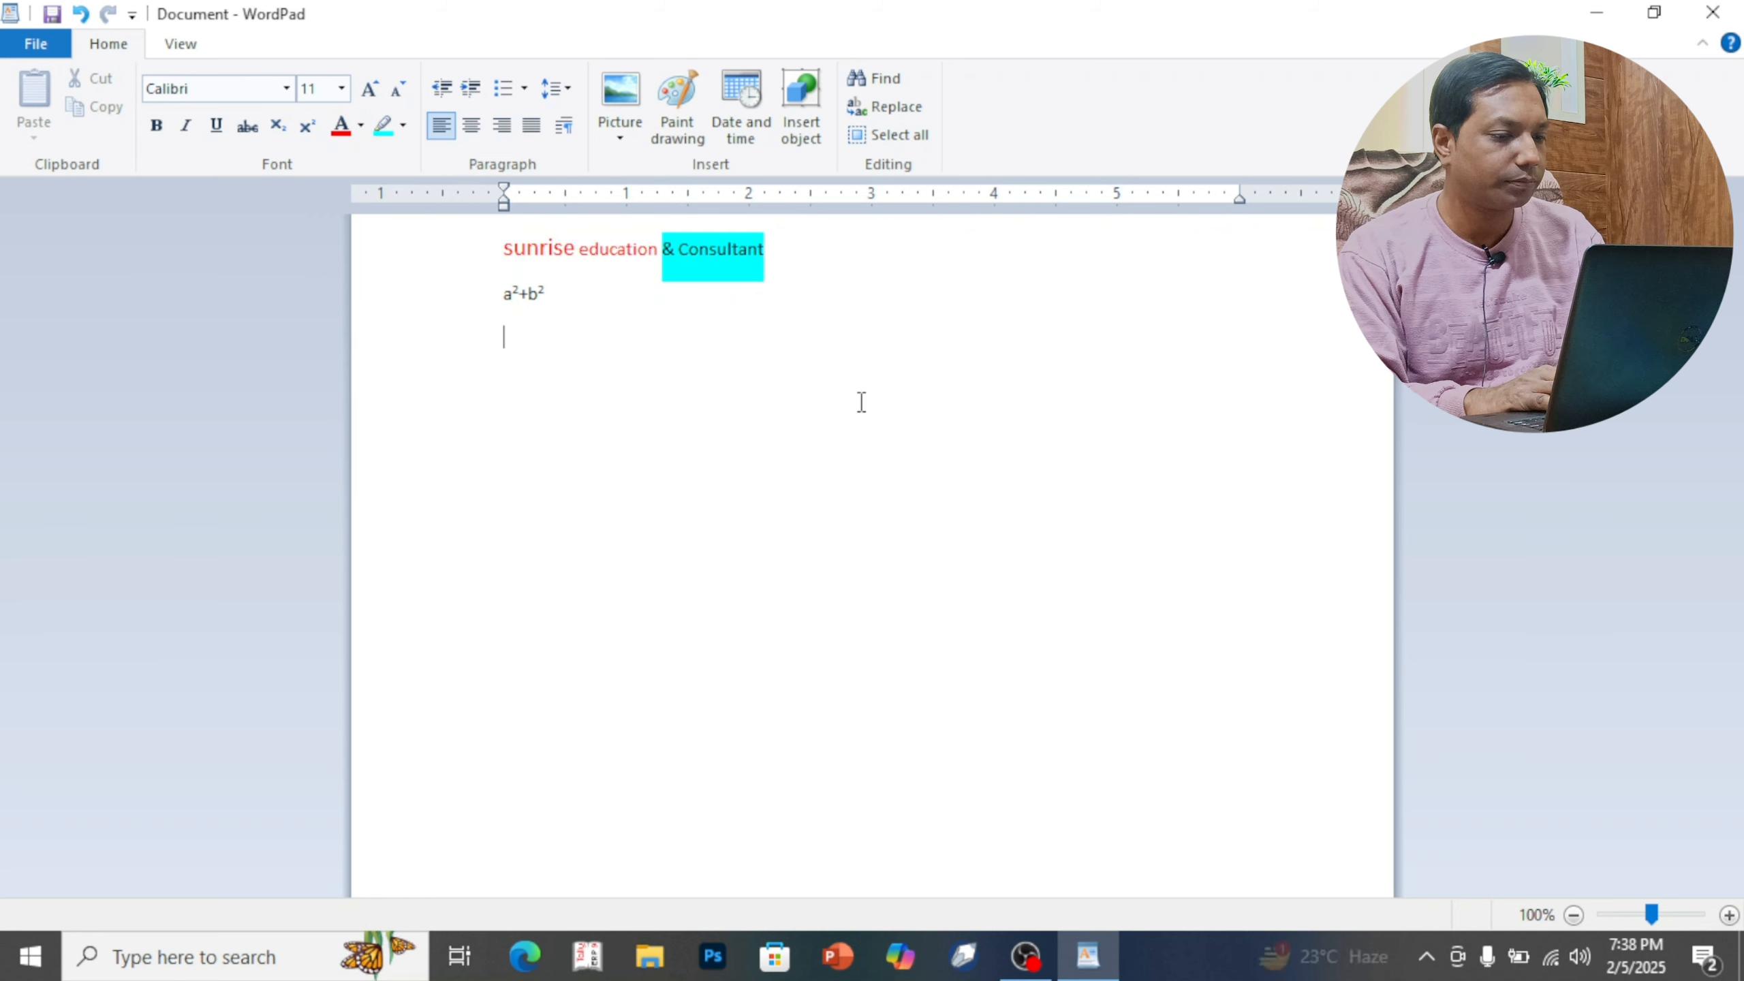
# Remove the cyan highlight from "& Consultant" on the first line by setting the highlight to No color
pyautogui.doubleClick(724, 267)
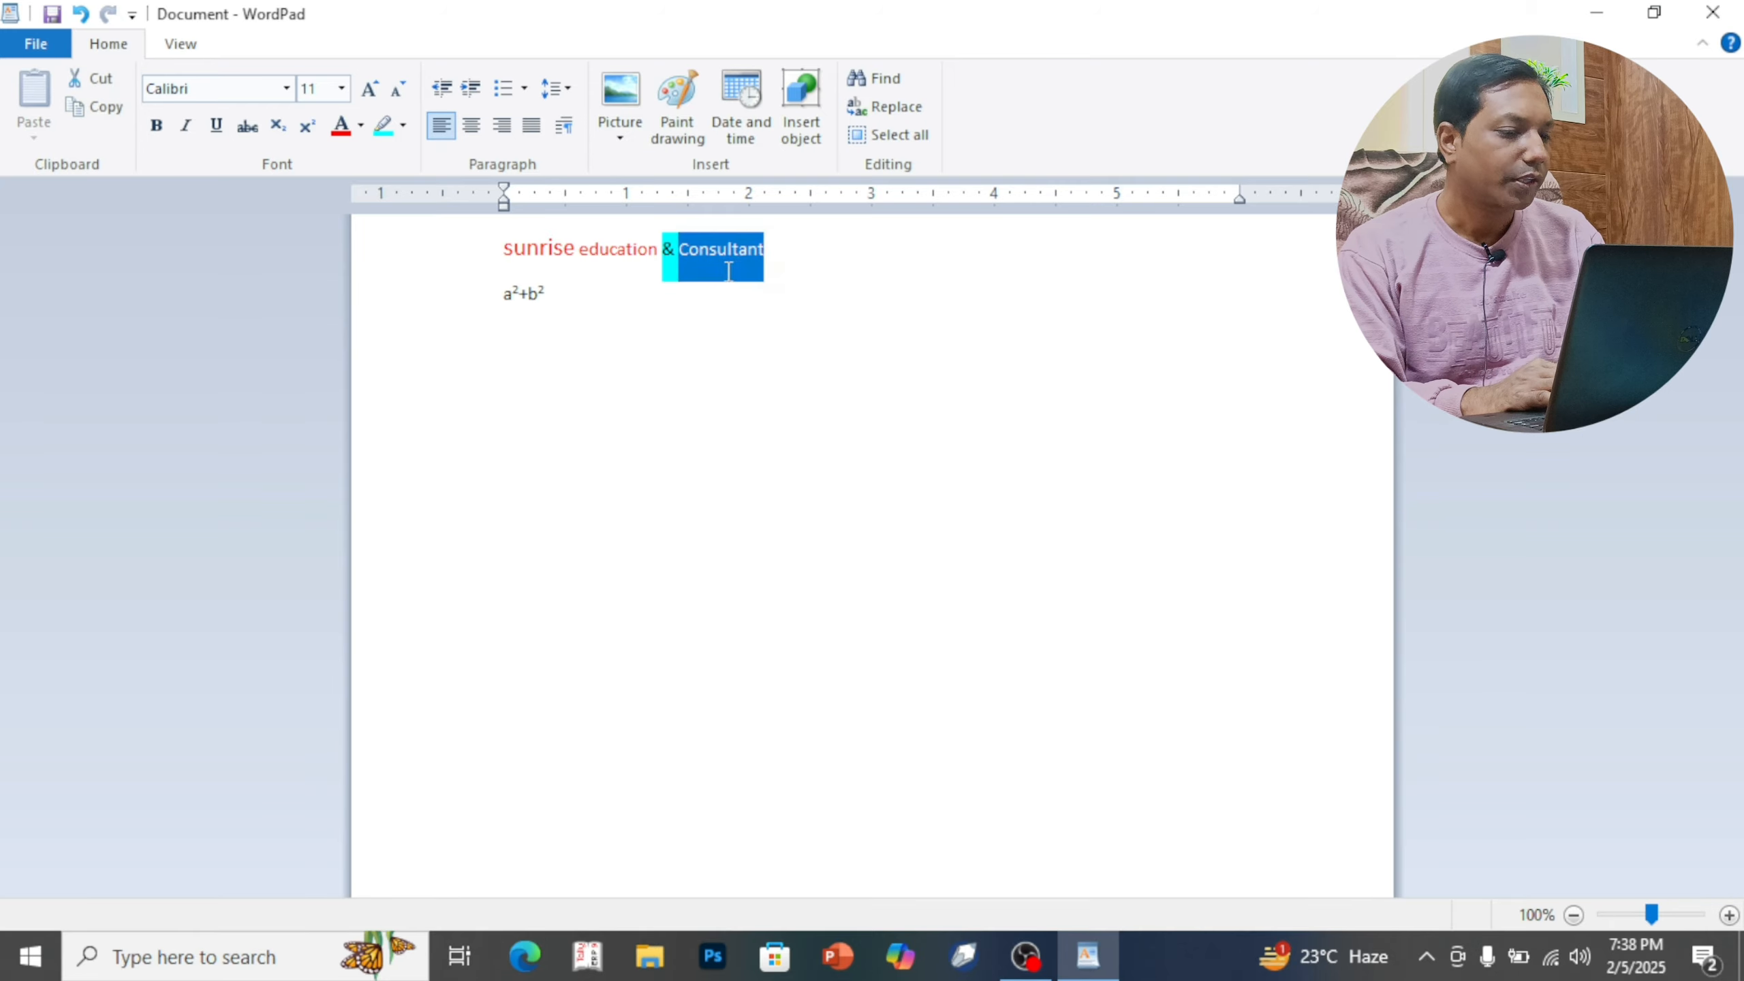
pyautogui.moveTo(678, 268); pyautogui.dragTo(663, 265)
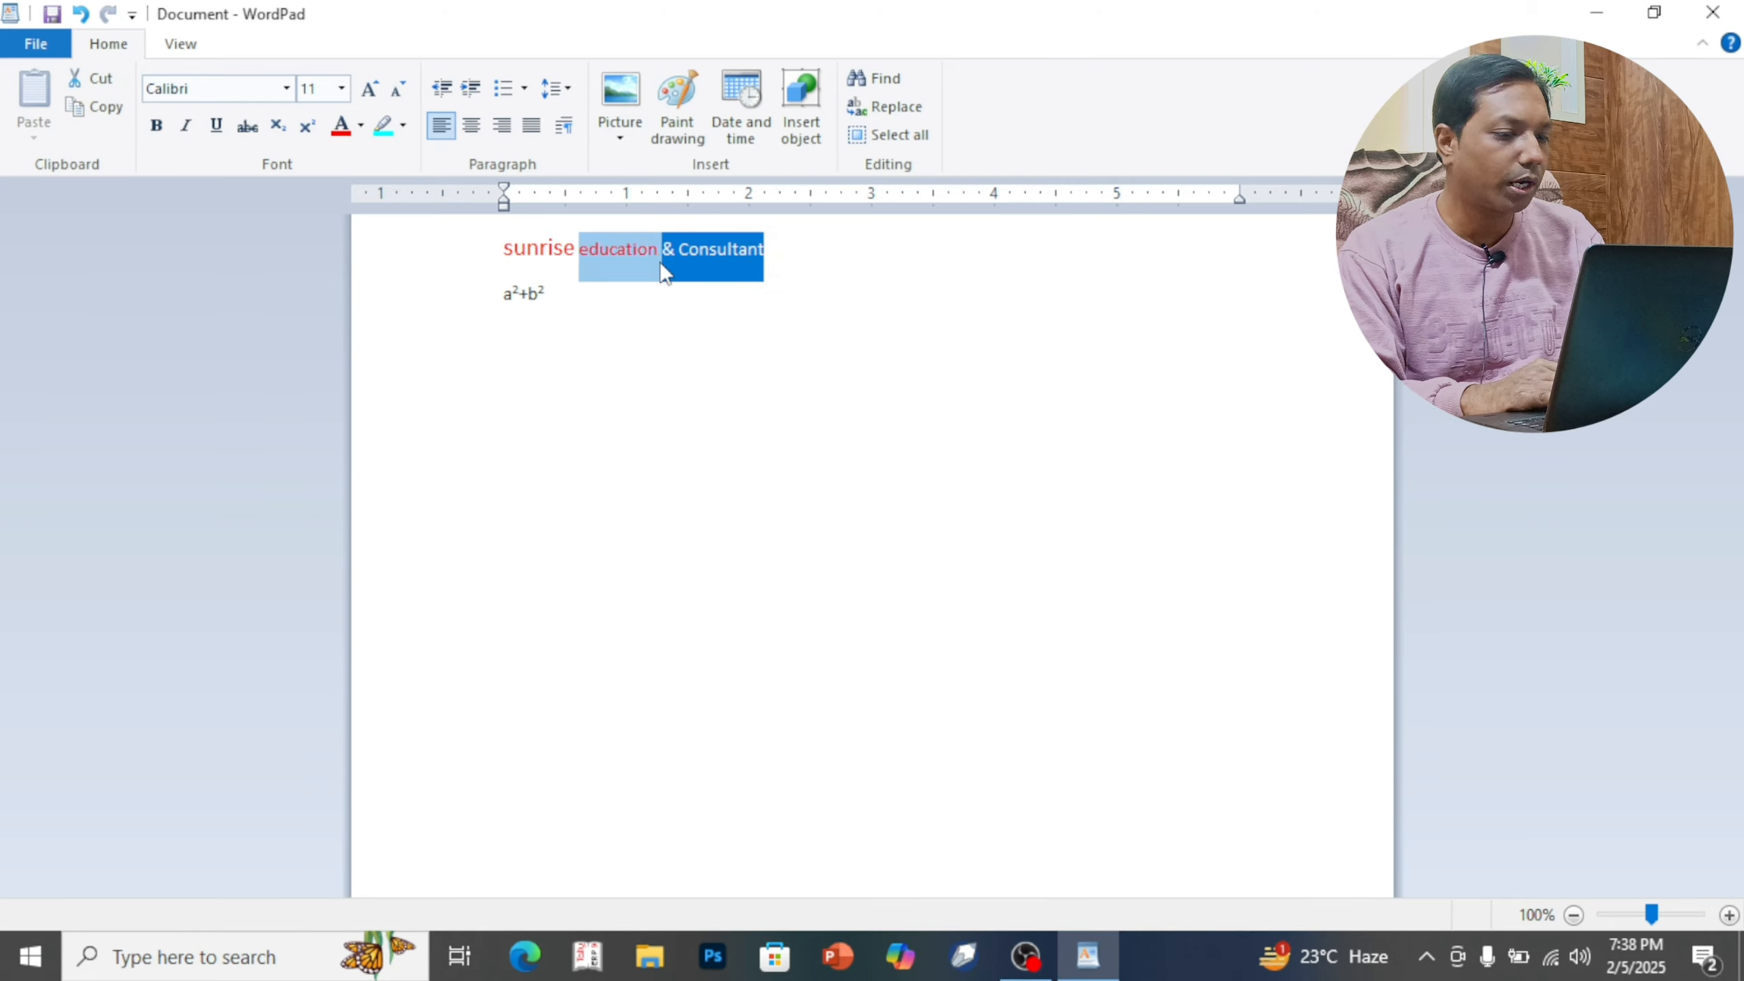
pyautogui.click(404, 129)
pyautogui.click(435, 267)
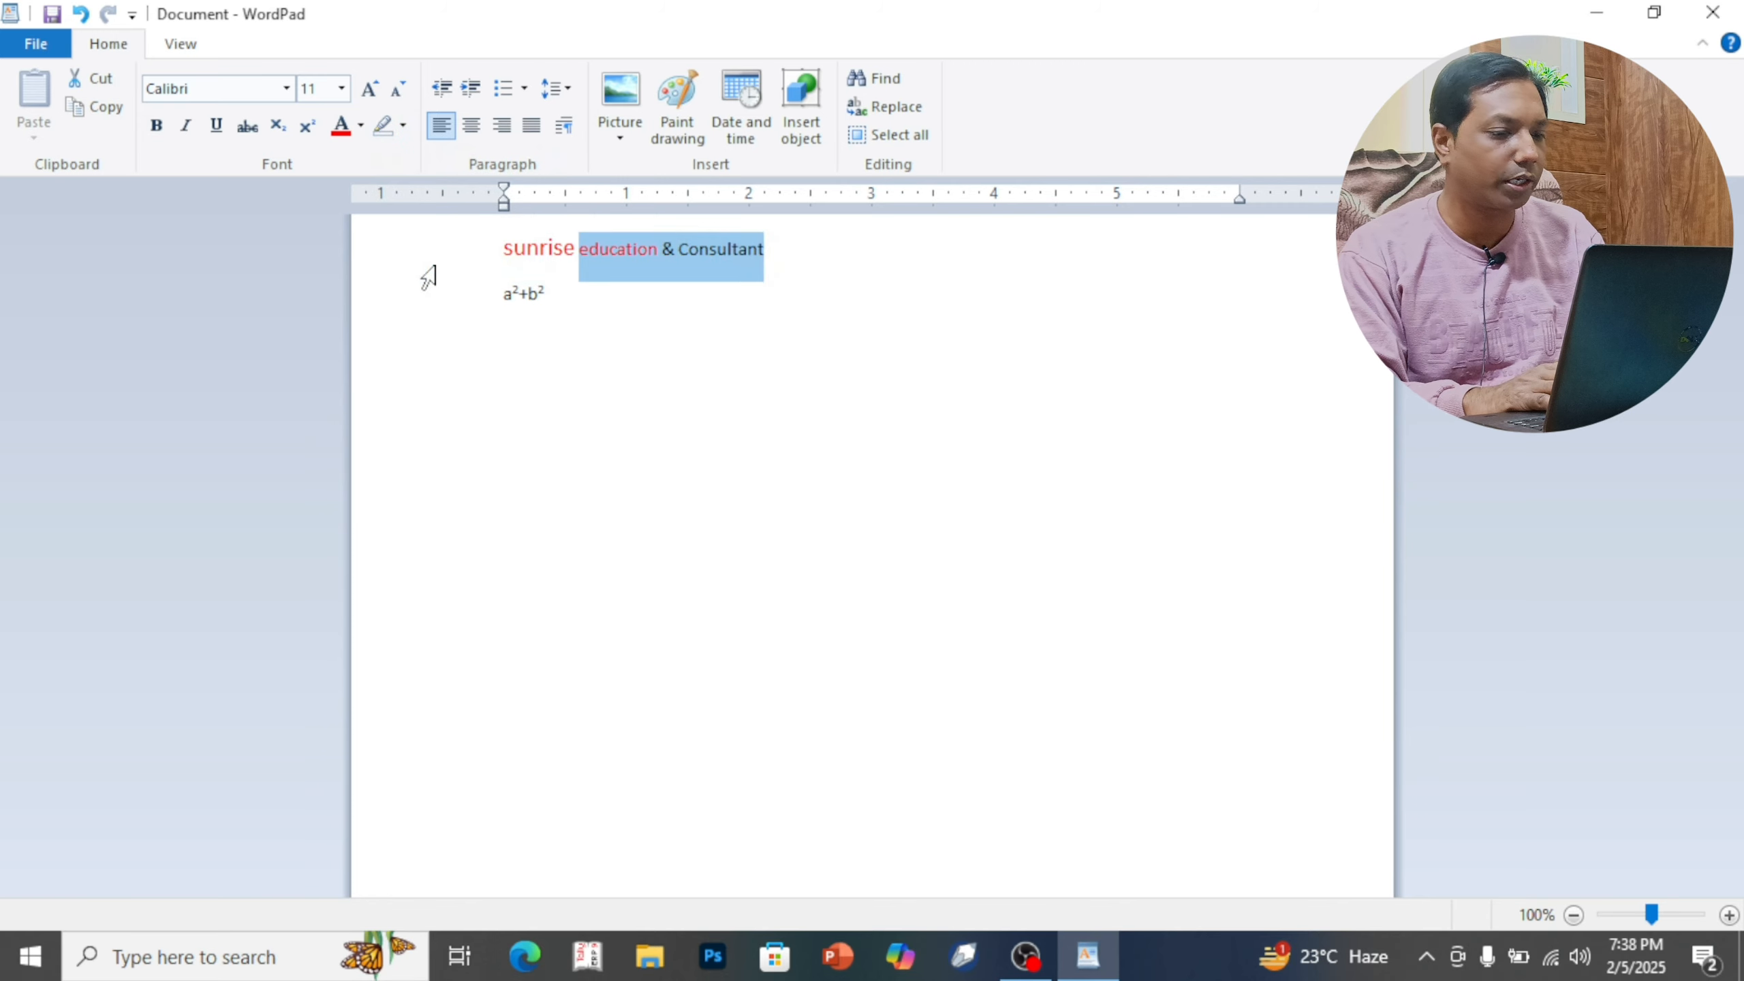
pyautogui.click(736, 346)
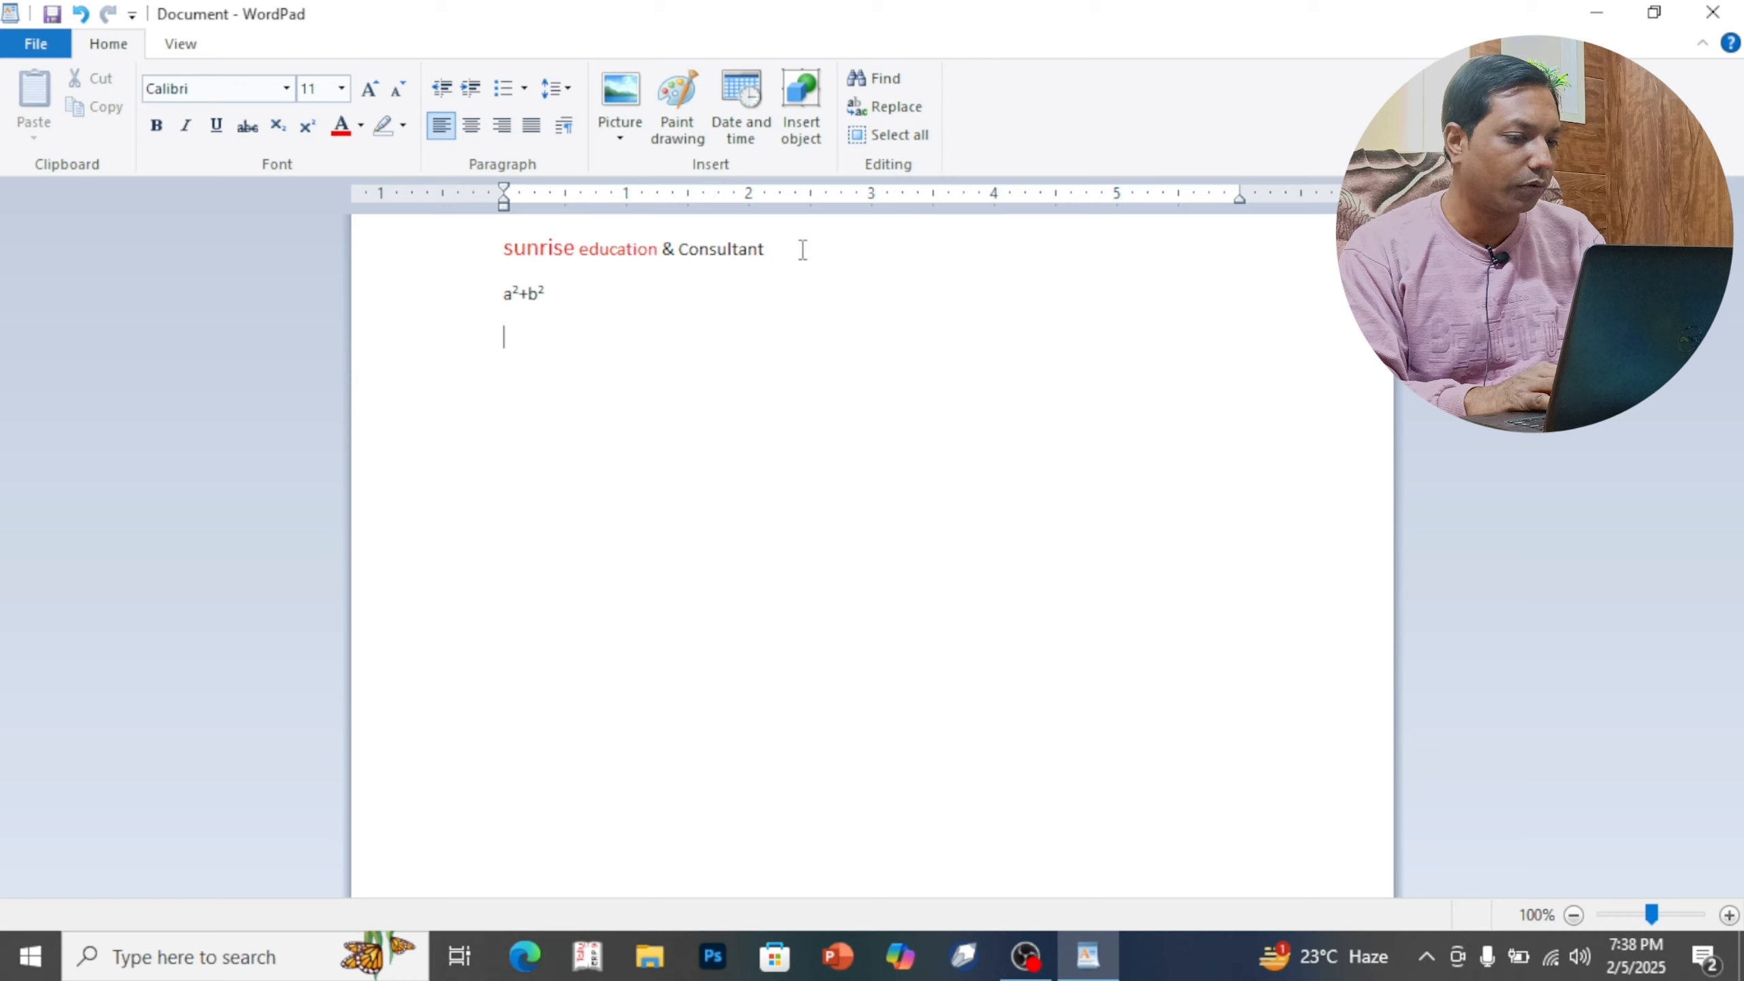
pyautogui.moveTo(802, 249); pyautogui.dragTo(539, 259)
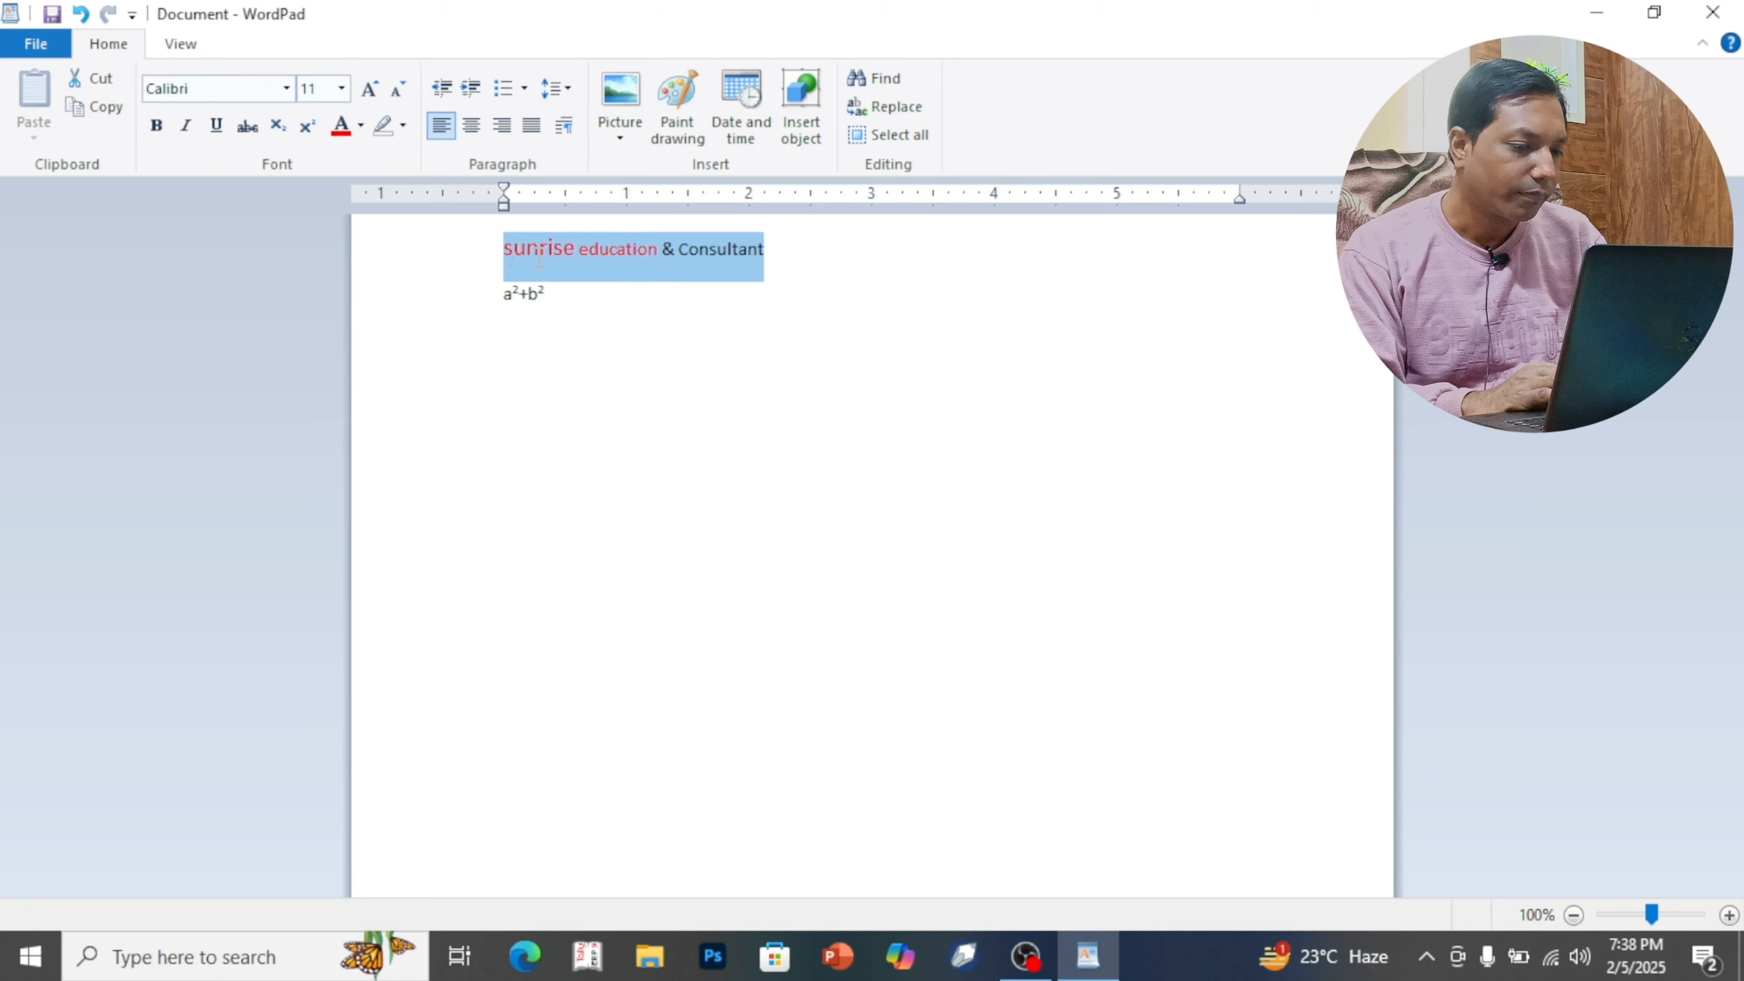
pyautogui.click(287, 89)
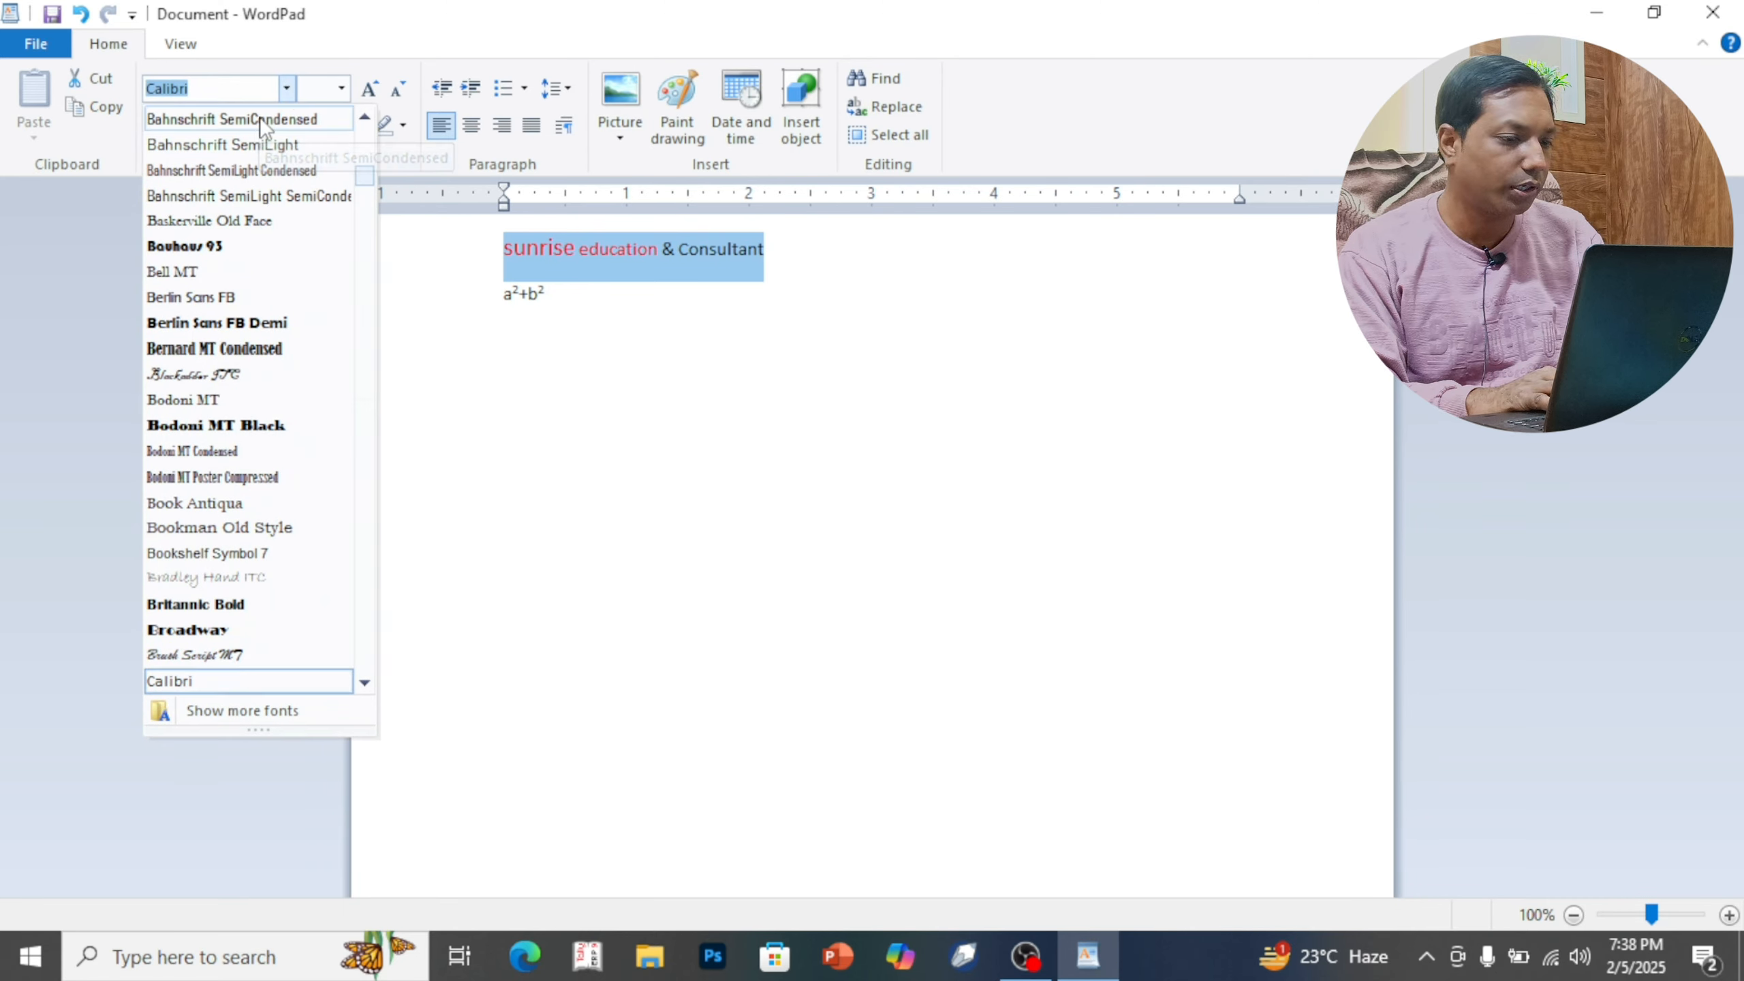
pyautogui.click(1043, 447)
# Enlarge the font of both text lines by several increments, and reduce it again until the first line's text fits on one line
pyautogui.moveTo(755, 403); pyautogui.dragTo(464, 226)
pyautogui.hotkey('ctrl', 'shift', '.')
pyautogui.hotkey('ctrl', 'shift', '.')
pyautogui.hotkey('ctrl', 'shift', '.')
pyautogui.hotkey('ctrl', 'shift', '.')
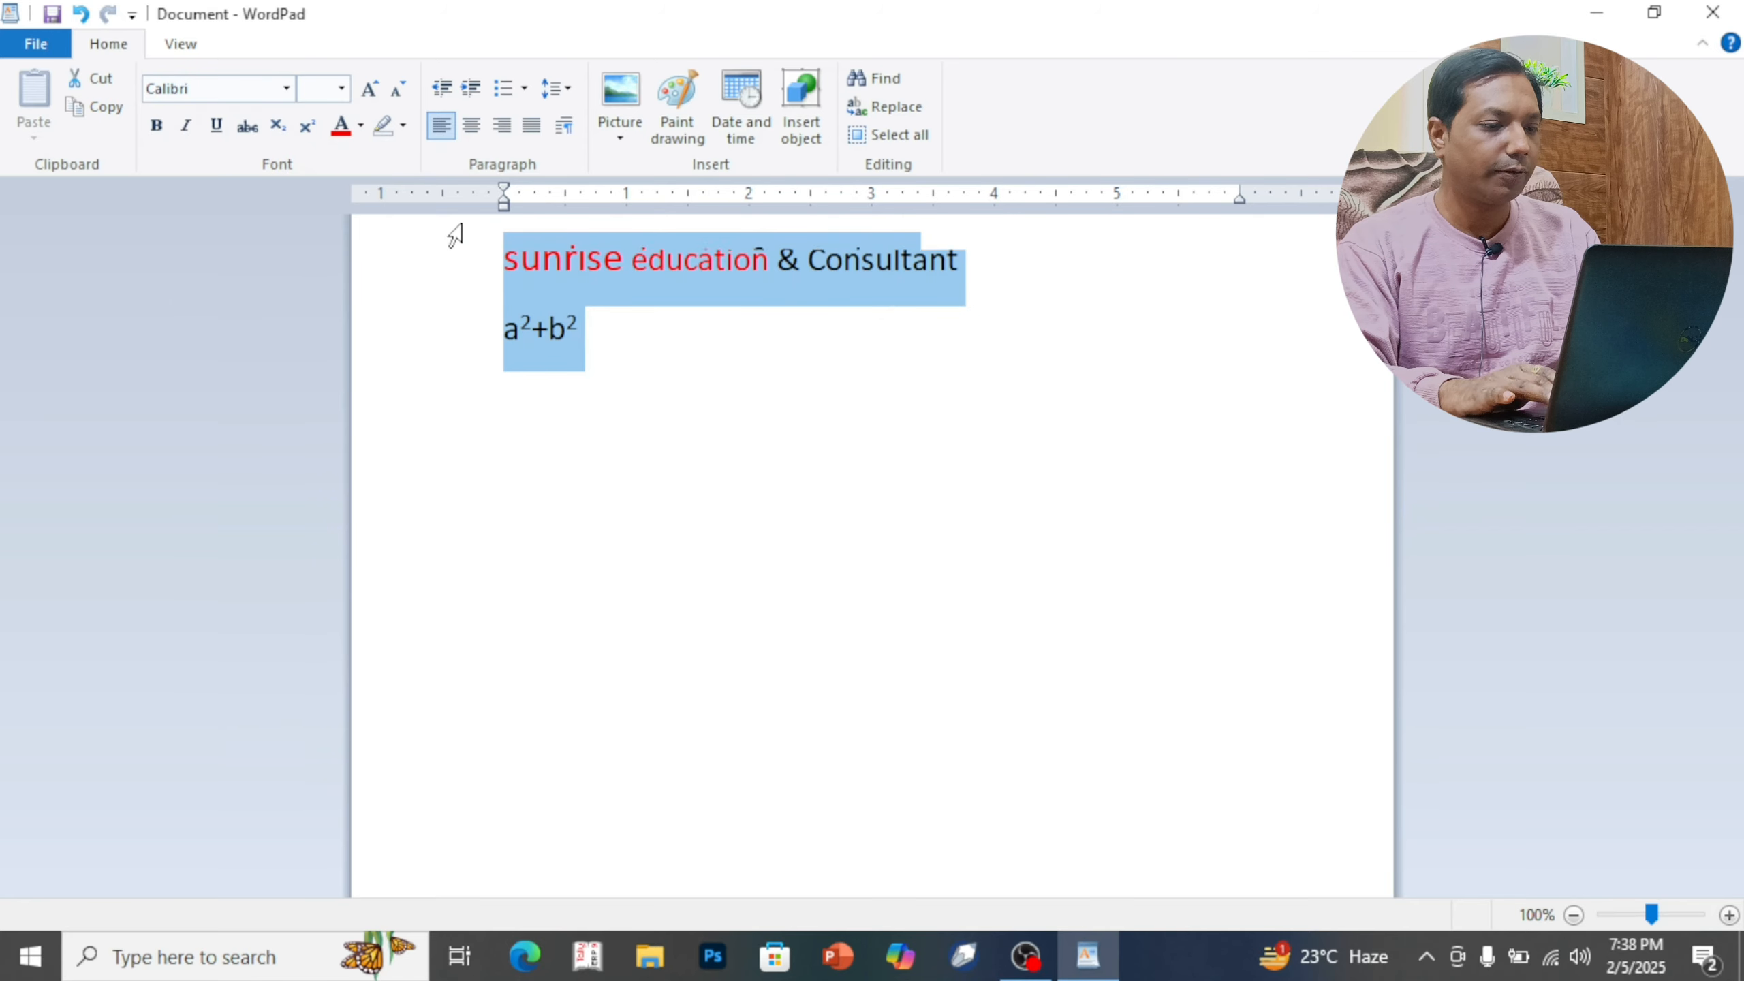
pyautogui.click(376, 89)
pyautogui.click(378, 89)
pyautogui.click(381, 89)
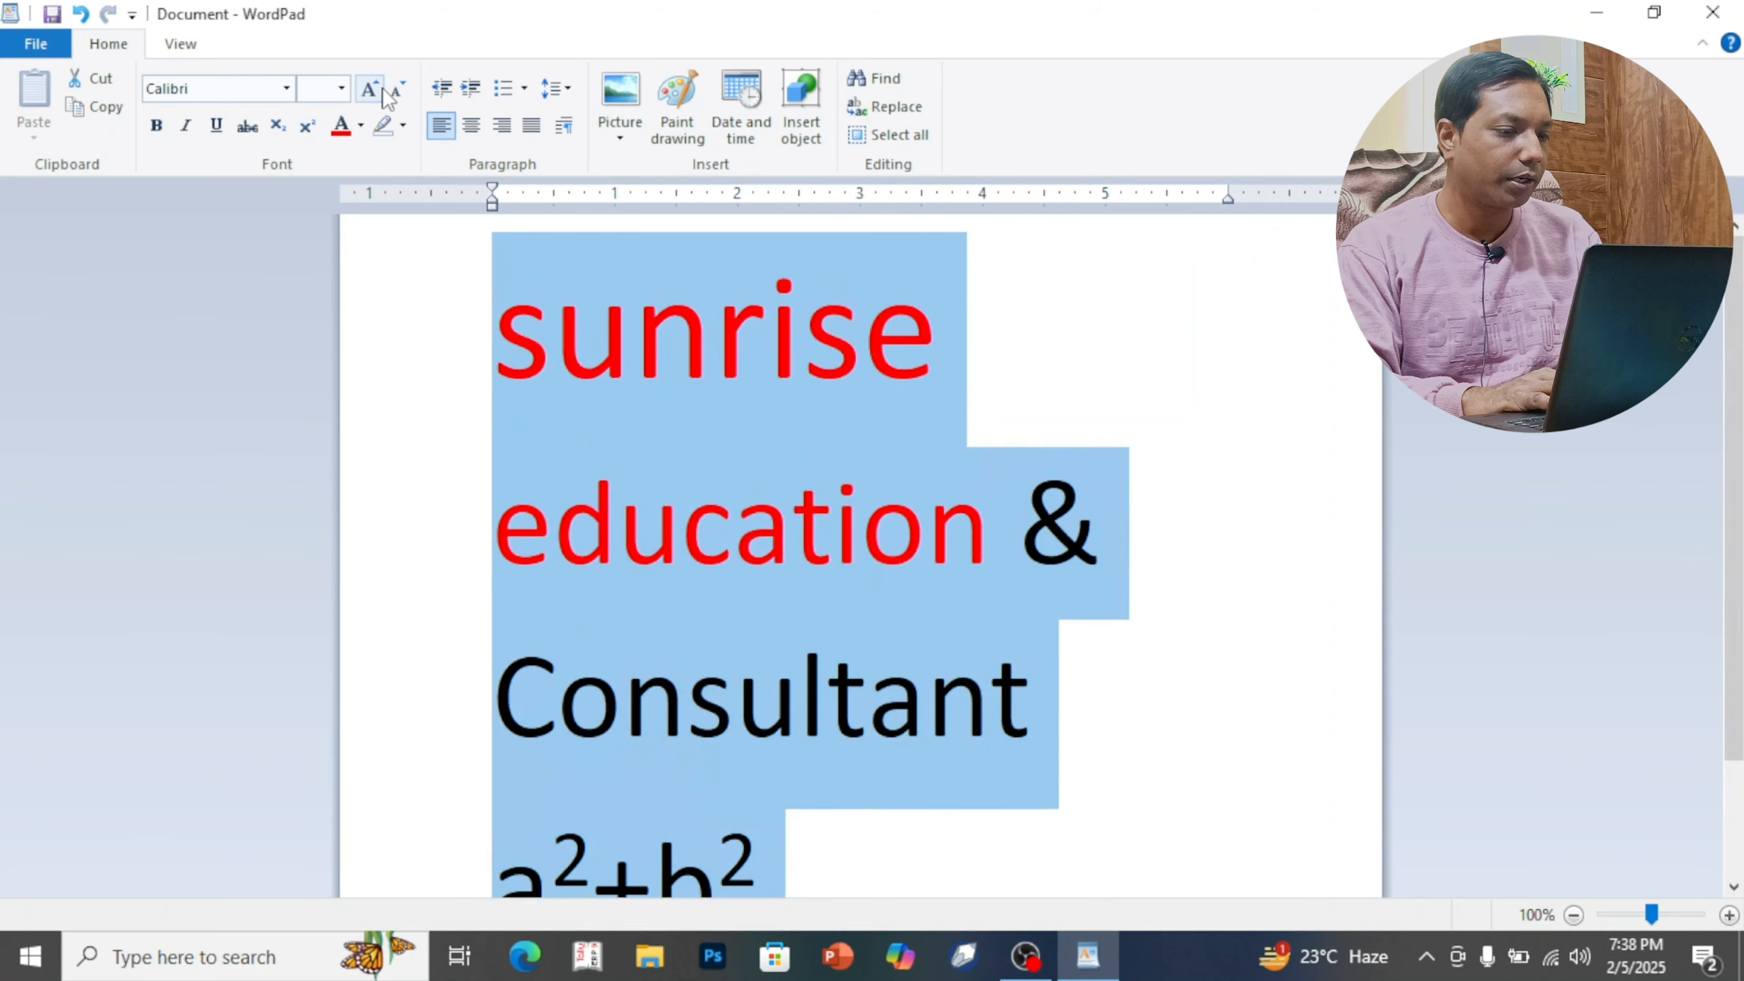
pyautogui.click(400, 92)
pyautogui.click(401, 94)
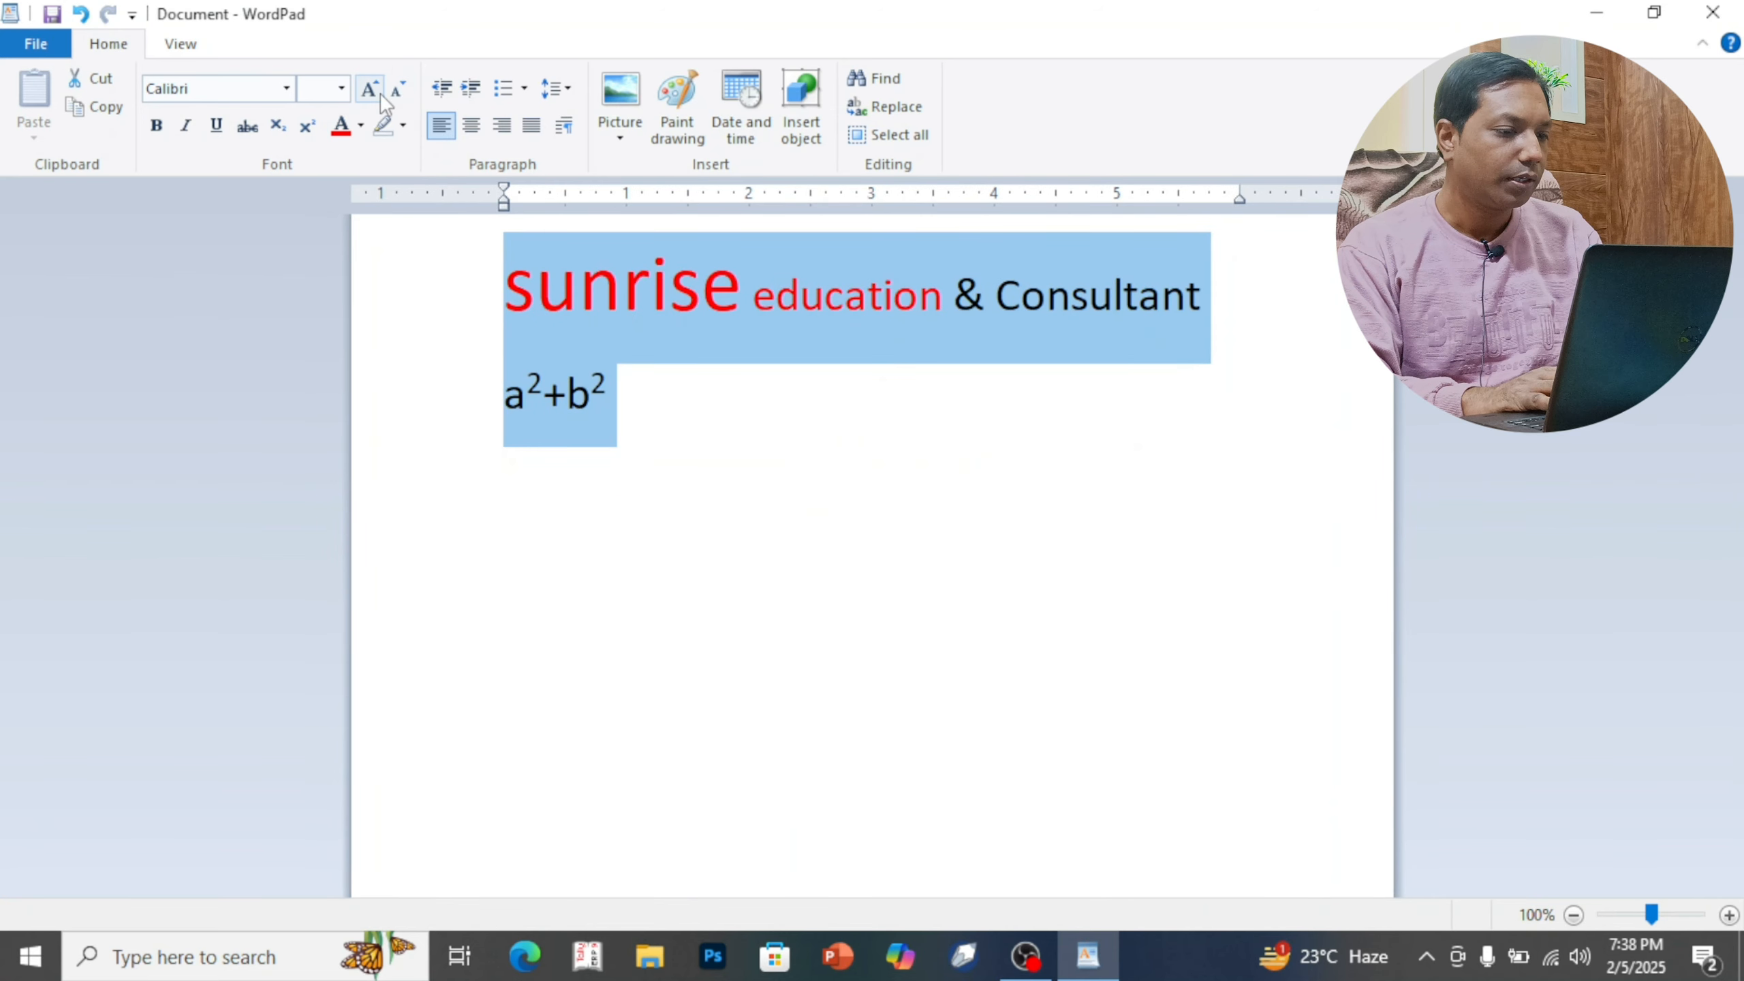